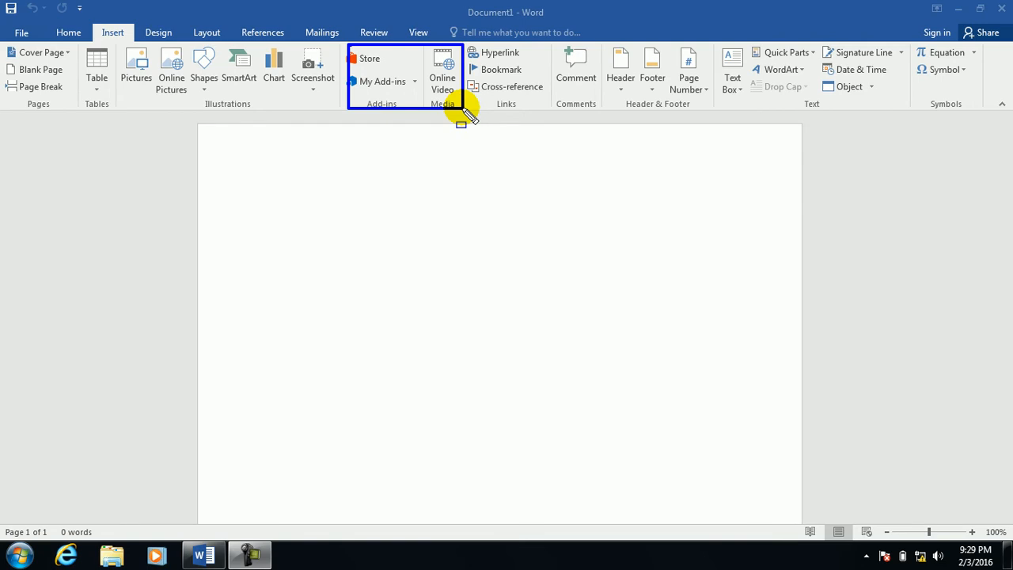
# Annotate the Add-ins and Media groups on the Insert ribbon.
pyautogui.moveTo(337, 47)
pyautogui.mouseDown()
pyautogui.moveTo(390, 65)
pyautogui.moveTo(398, 93)
pyautogui.moveTo(419, 90)
pyautogui.mouseUp()
pyautogui.moveTo(421, 45)
pyautogui.mouseDown()
pyautogui.moveTo(482, 125)
pyautogui.moveTo(463, 93)
pyautogui.mouseUp()
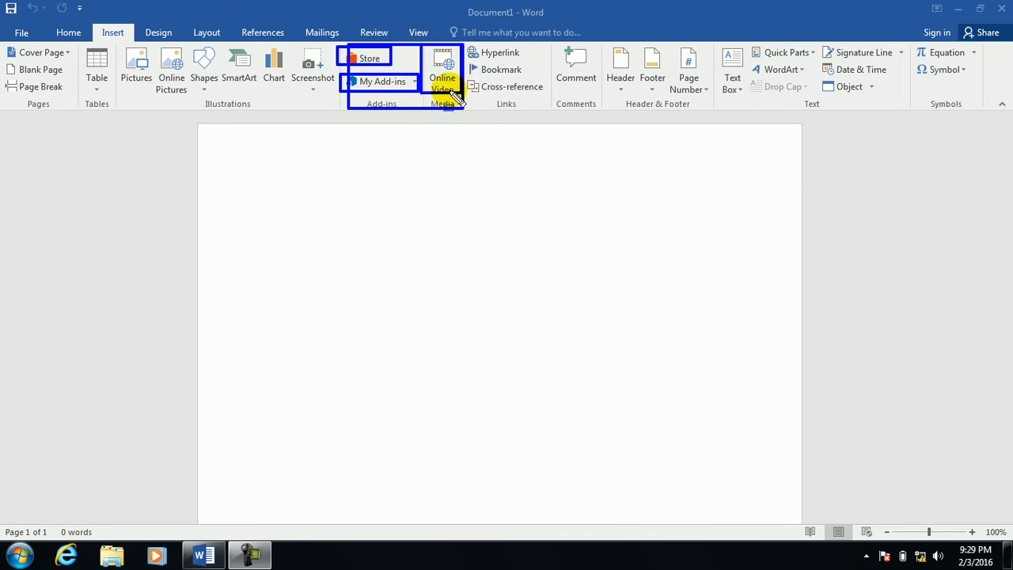
pyautogui.moveTo(390, 49); pyautogui.dragTo(346, 71)
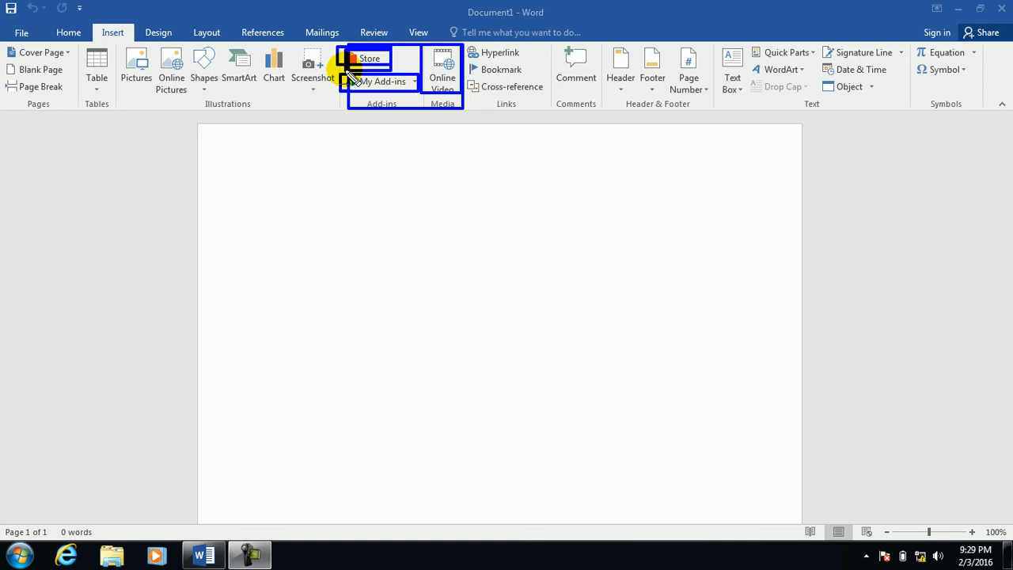
pyautogui.moveTo(328, 38)
pyautogui.mouseDown()
pyautogui.moveTo(508, 144)
pyautogui.moveTo(466, 121)
pyautogui.mouseUp()
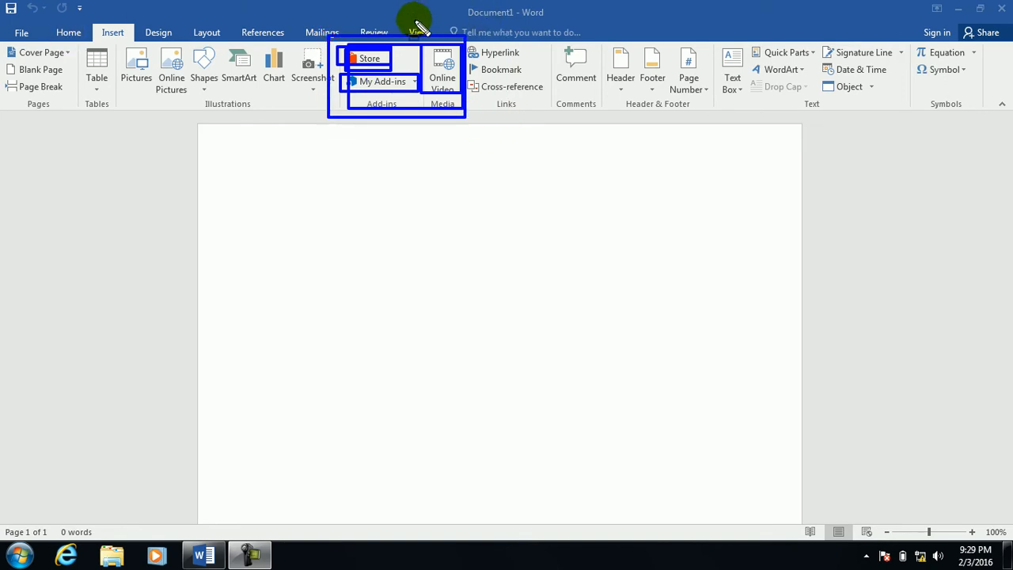
# Switch the ribbon to the Review tab's proofing and review tools.
pyautogui.press('Escape')
pyautogui.click(386, 34)
pyautogui.click(386, 34)
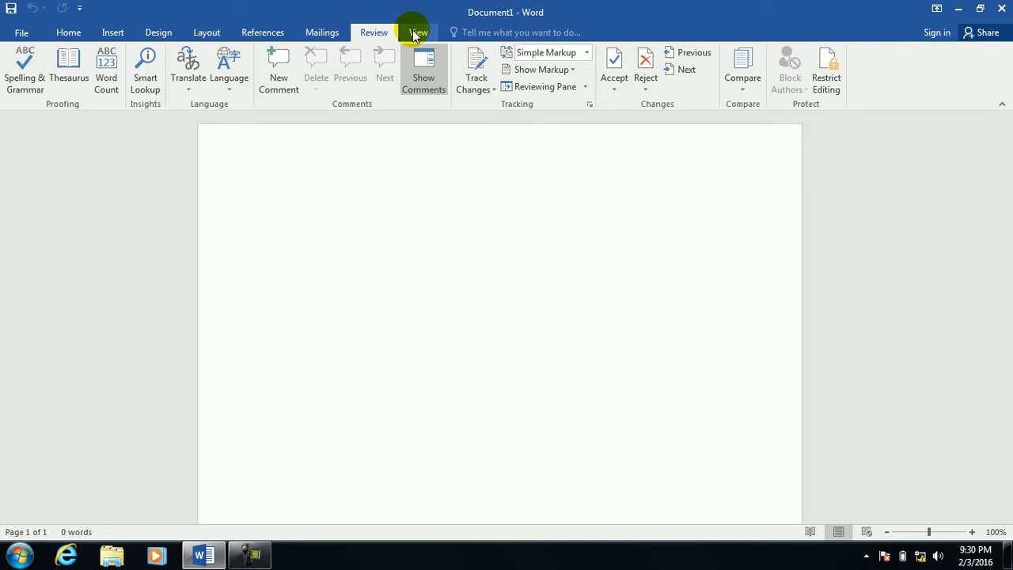
# Glance at the Review tab and the File > Open page, then return to the Insert tab.
pyautogui.click(109, 36)
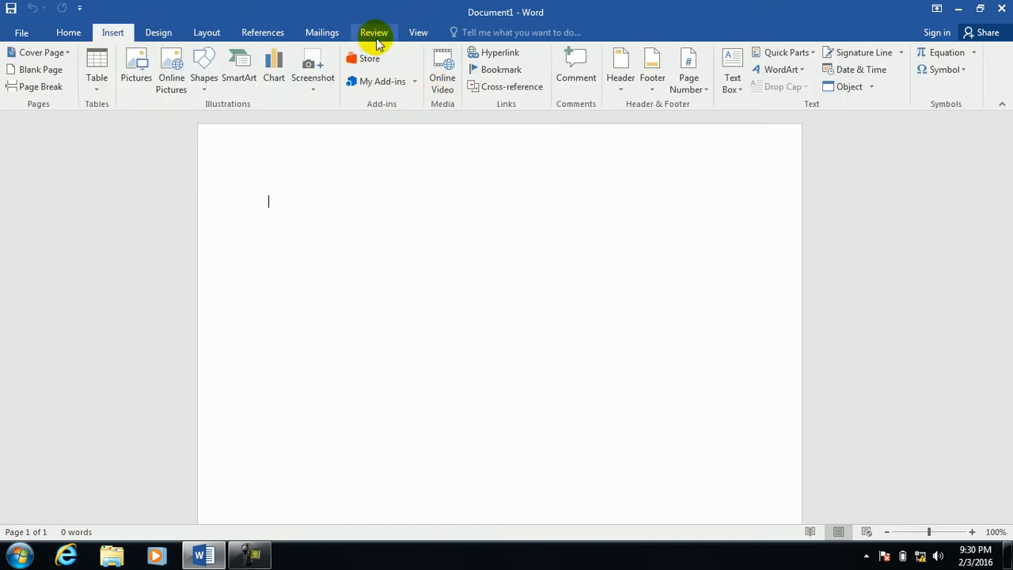
pyautogui.click(374, 36)
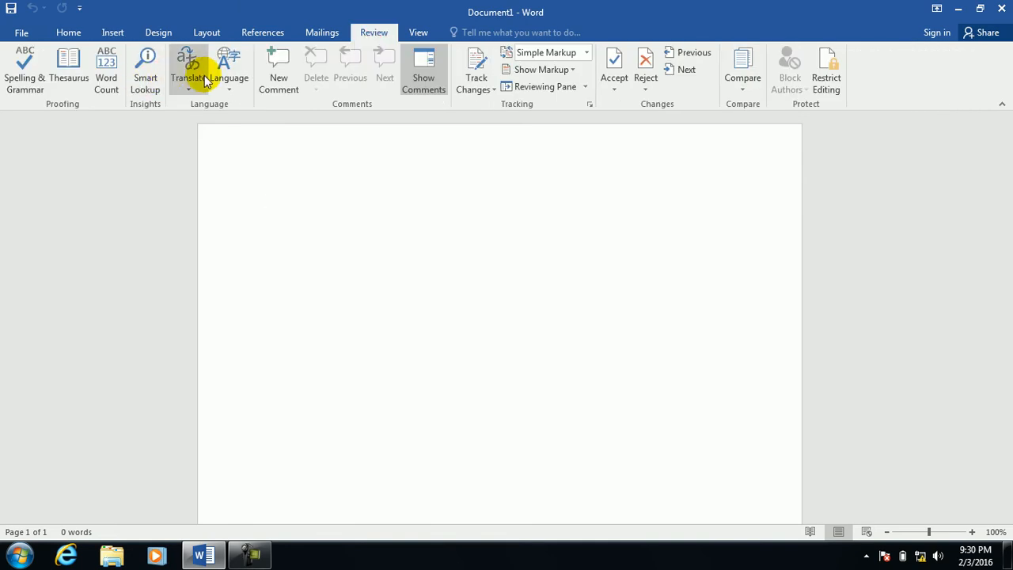
pyautogui.click(22, 33)
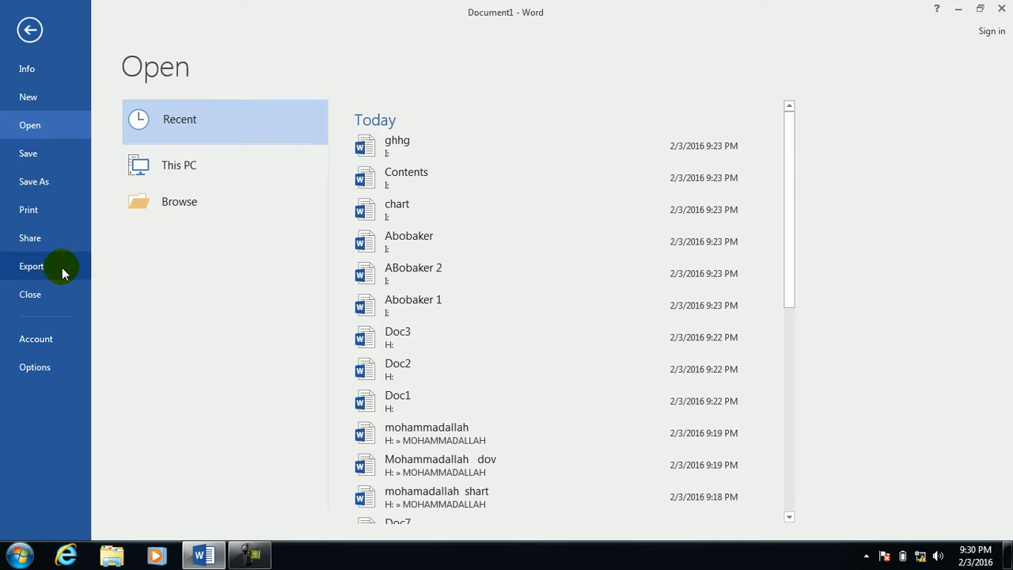
pyautogui.click(27, 32)
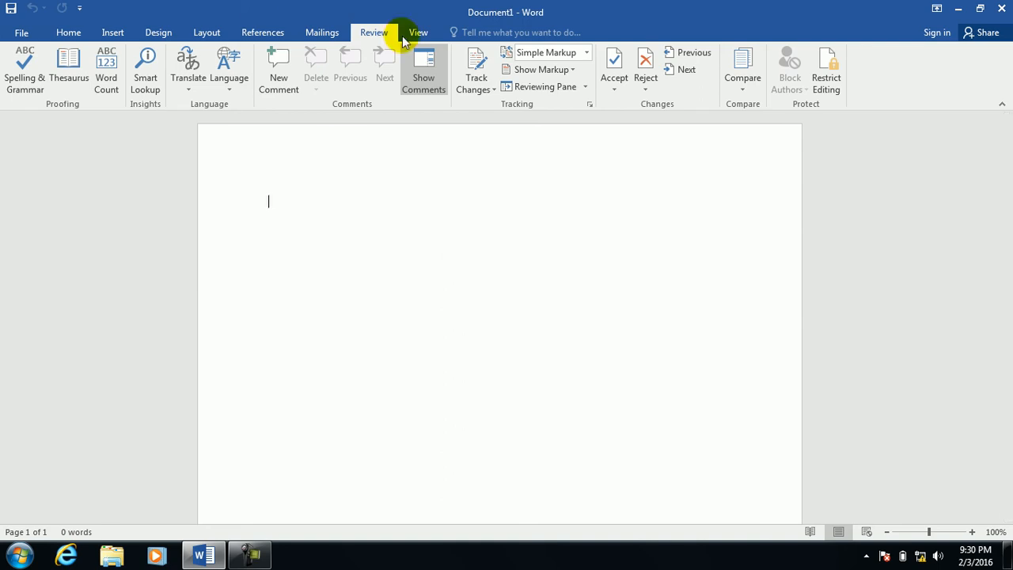
pyautogui.click(112, 31)
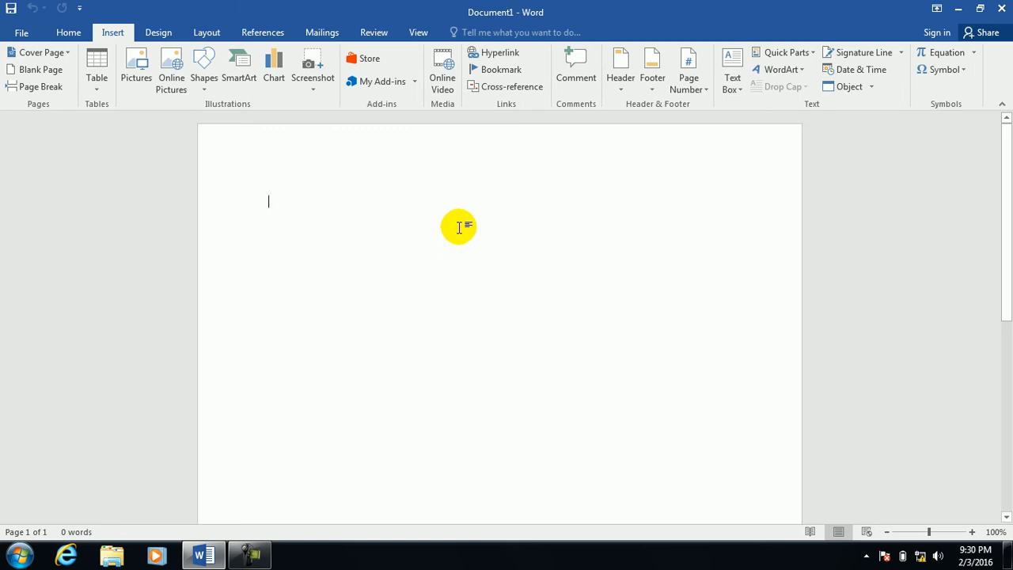
# Type the heading 'Link' and start a new line below it.
pyautogui.write('lind')
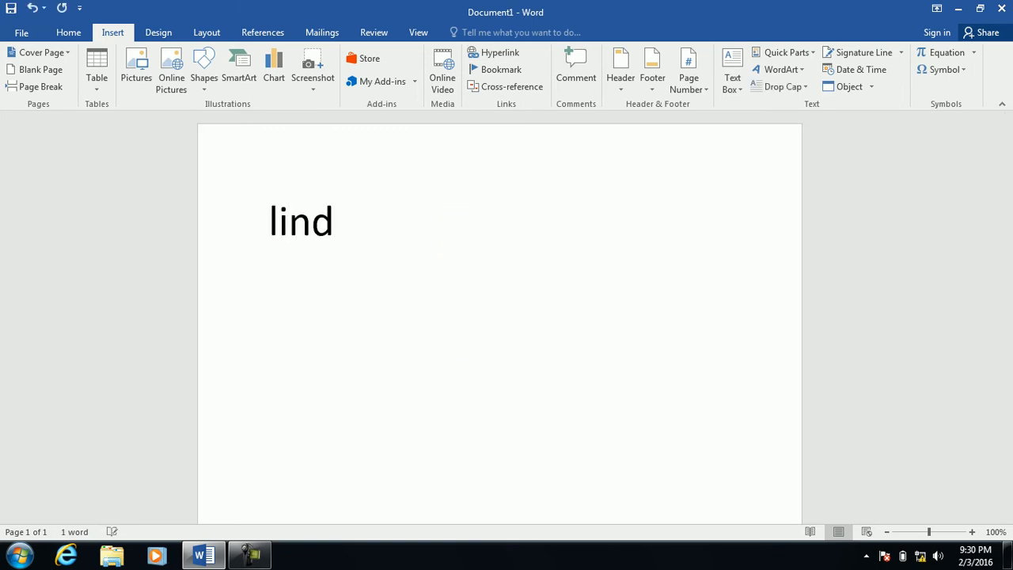
pyautogui.press('BackSpace')
pyautogui.write('k')
pyautogui.press('Return')
pyautogui.press('BackSpace')
pyautogui.press('Return')
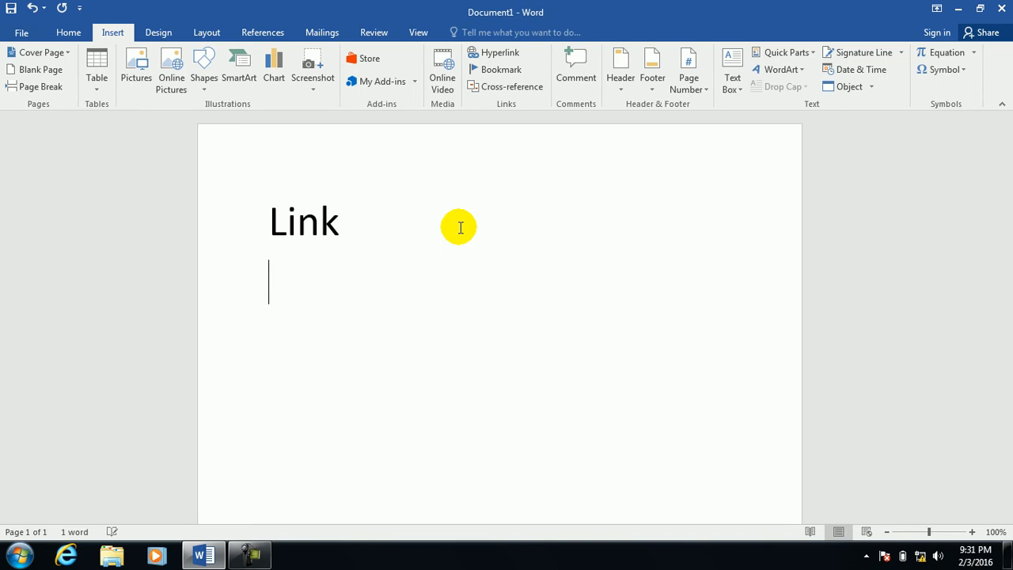
# Add the line 'There are three kinds of links' and begin numbered item 1 'Paste link.'.
pyautogui.write('there')
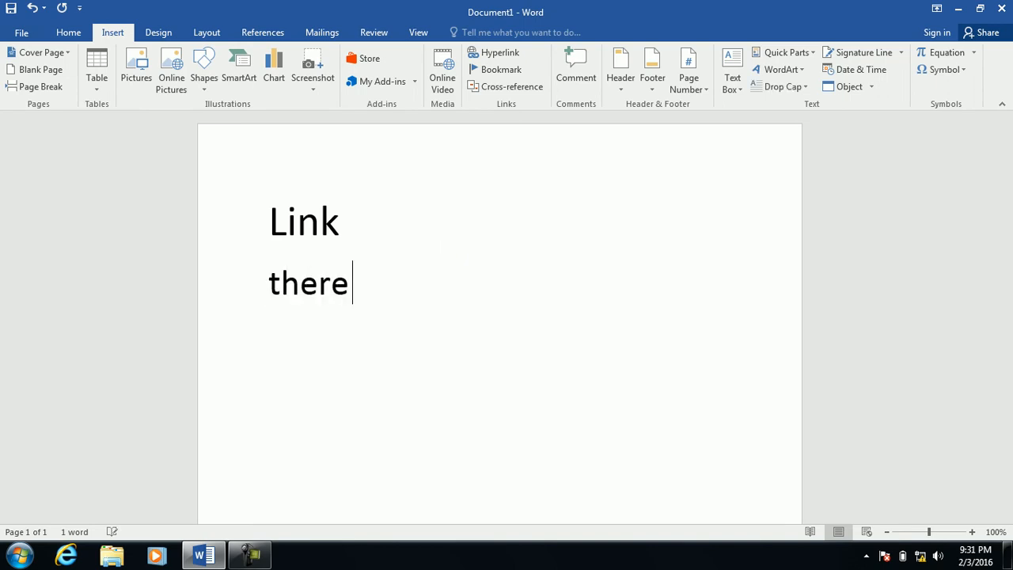
pyautogui.write(' are three ki')
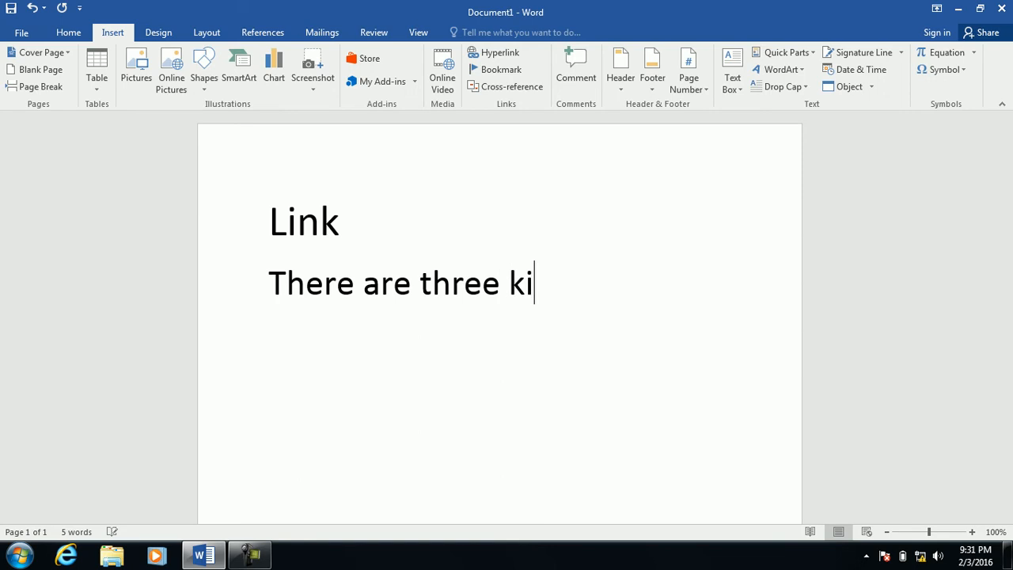
pyautogui.write('nks of')
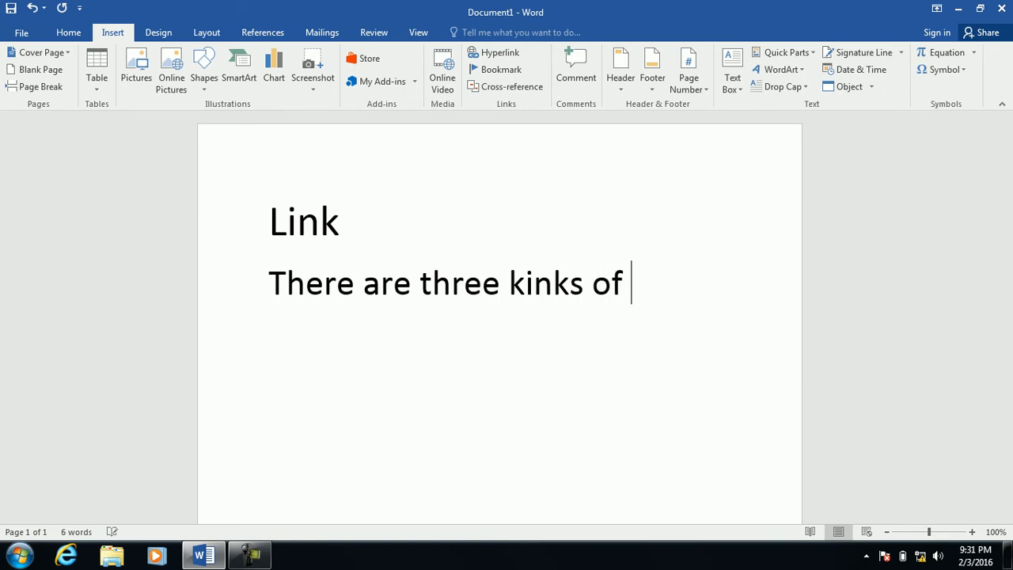
pyautogui.press('BackSpace')
pyautogui.press('BackSpace')
pyautogui.press('BackSpace')
pyautogui.press('BackSpace')
pyautogui.press('BackSpace')
pyautogui.press('BackSpace')
pyautogui.write('ds ')
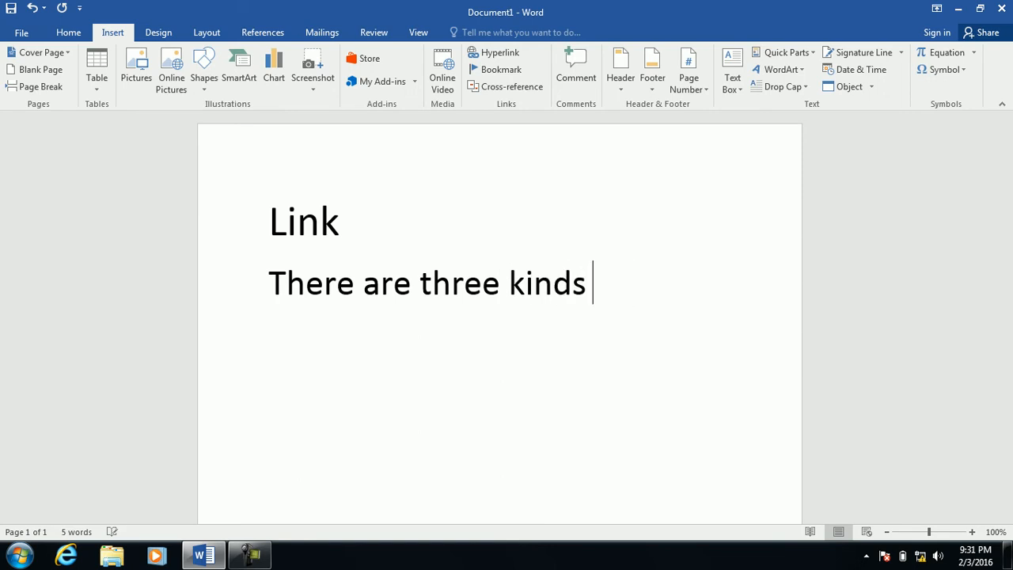
pyautogui.write('of links')
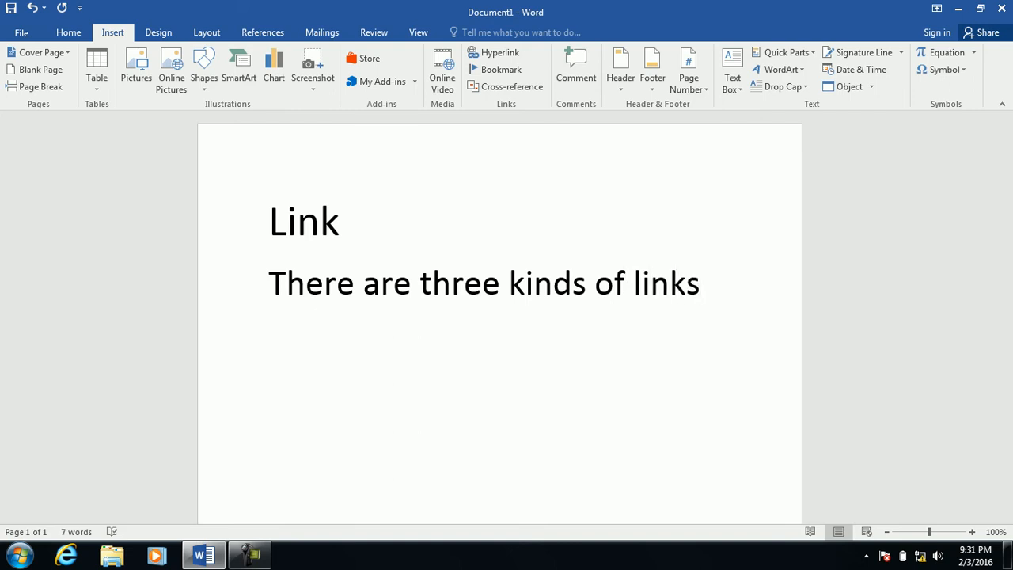
pyautogui.press('Return')
pyautogui.write('1. ')
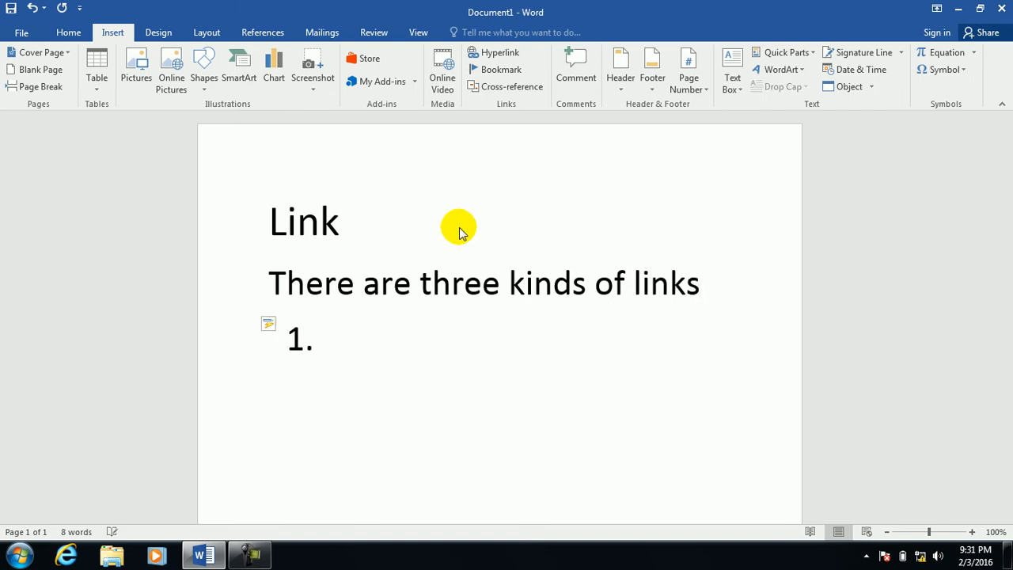
pyautogui.write('paste link.')
# Add items 2 'Hyperlink base' and 3 'hyperlink' to the numbered list.
pyautogui.press('Return')
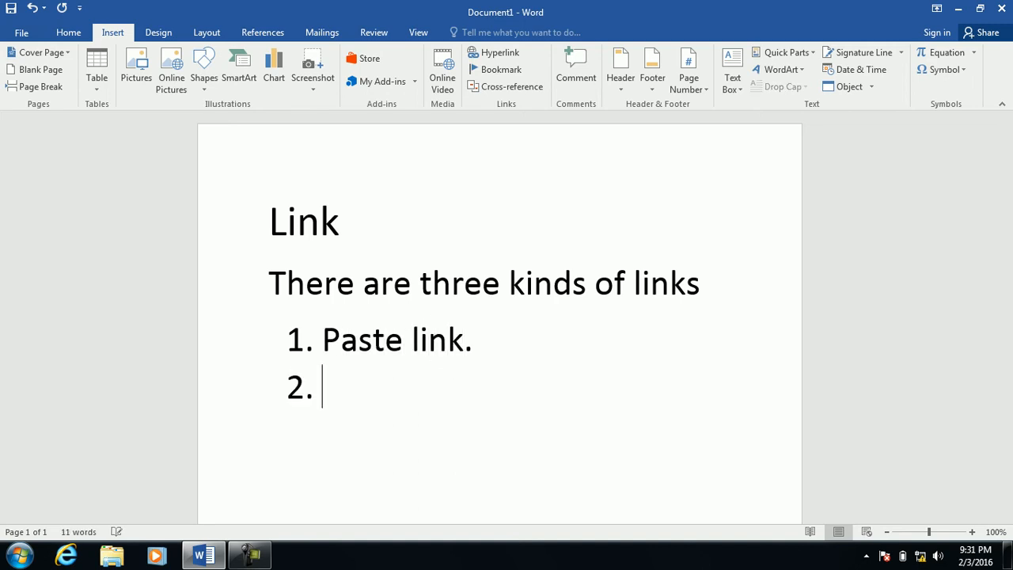
pyautogui.write('hyper')
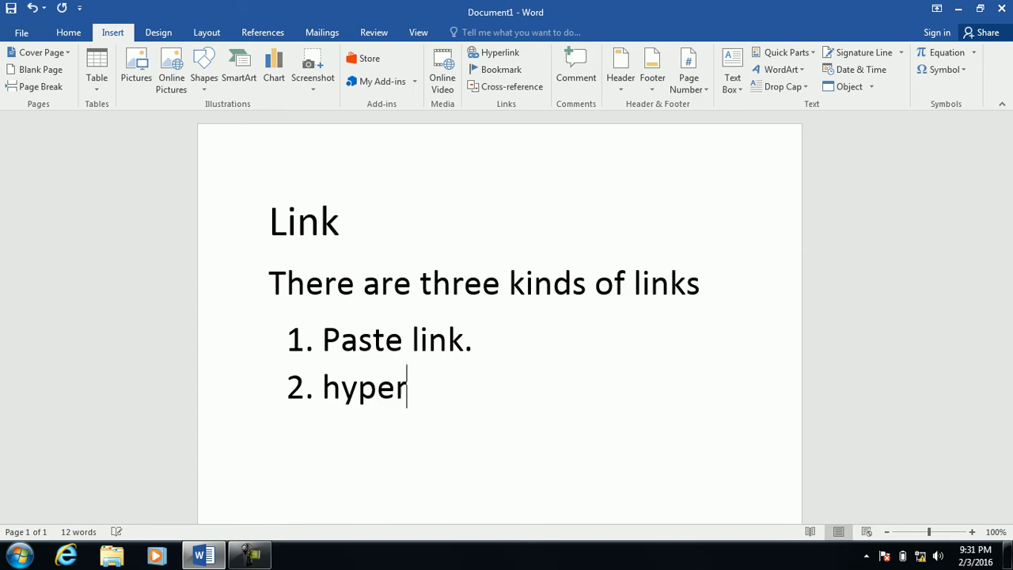
pyautogui.write('link b')
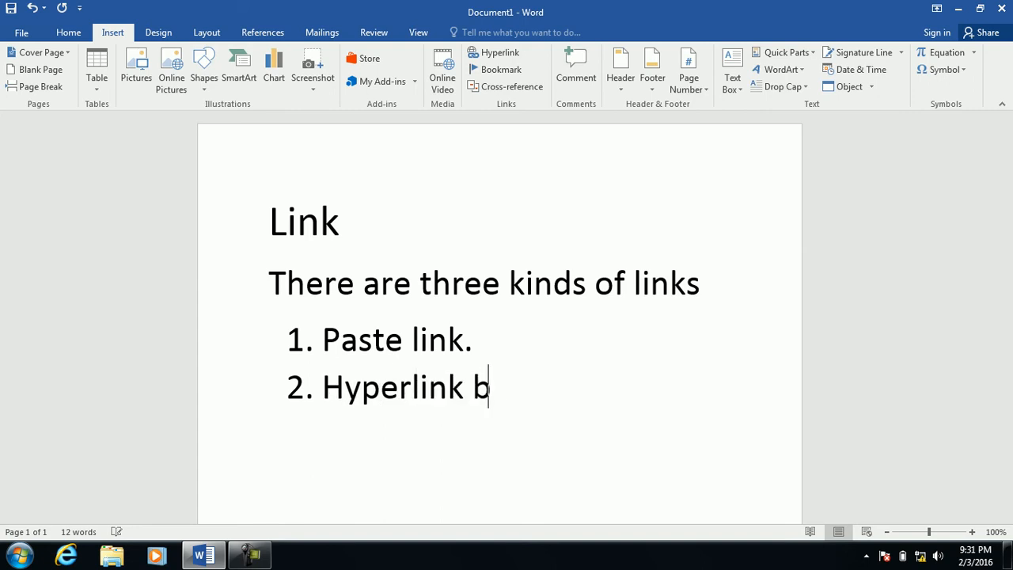
pyautogui.write('asee')
pyautogui.press('BackSpace')
pyautogui.press('Return')
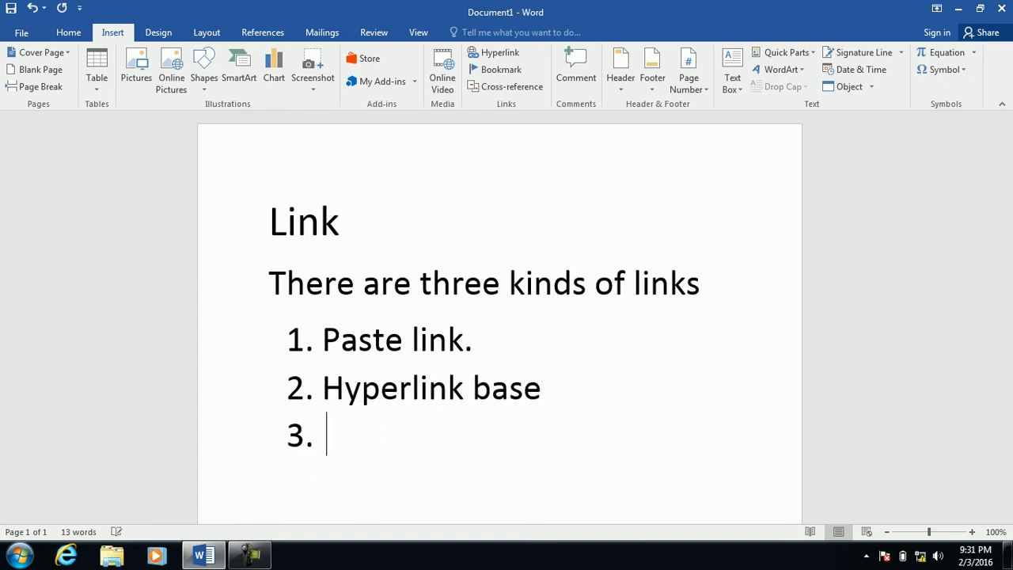
pyautogui.write('hperlik')
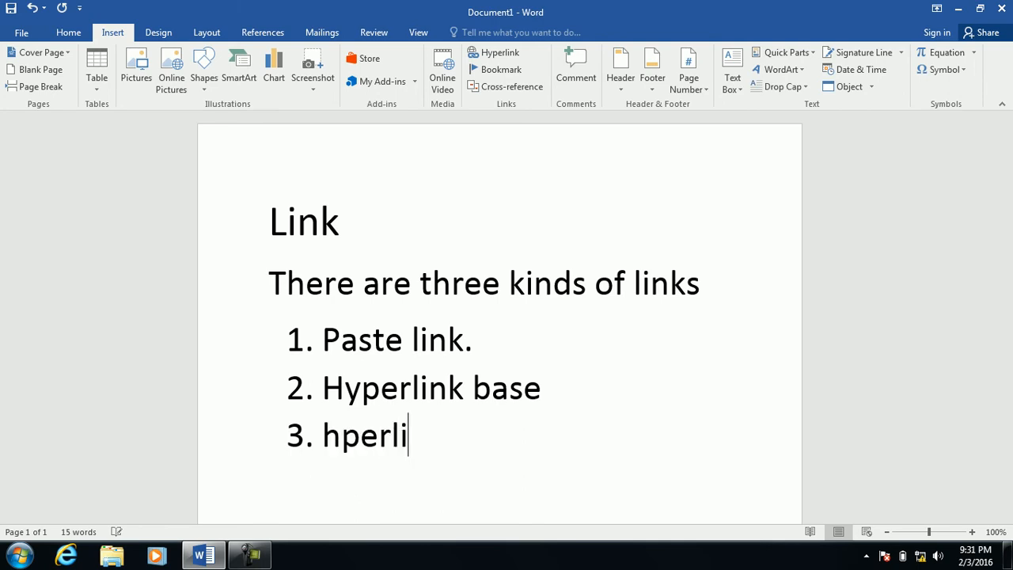
pyautogui.press('Delete')
pyautogui.write('nk')
pyautogui.press('Return')
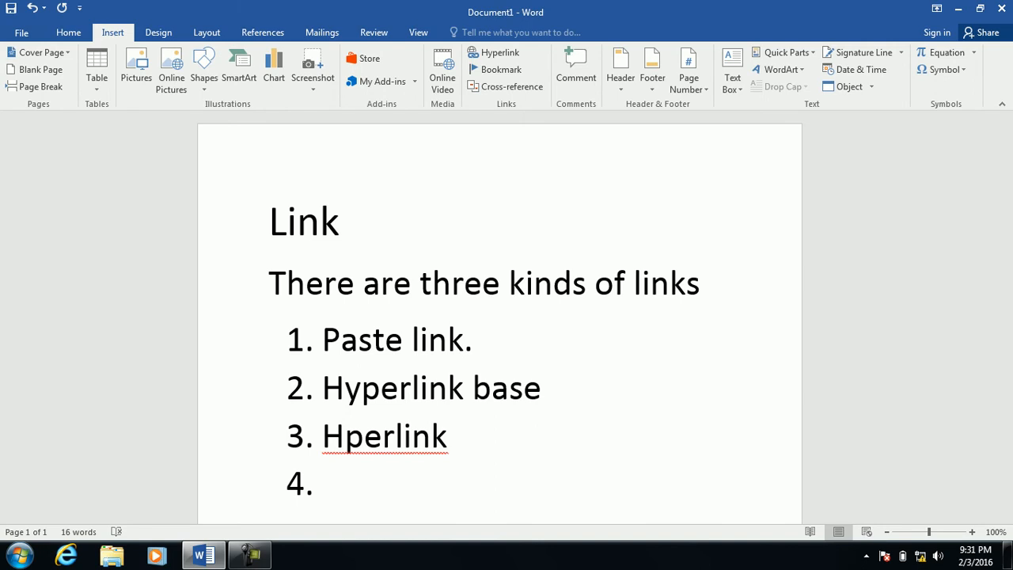
pyautogui.press('BackSpace')
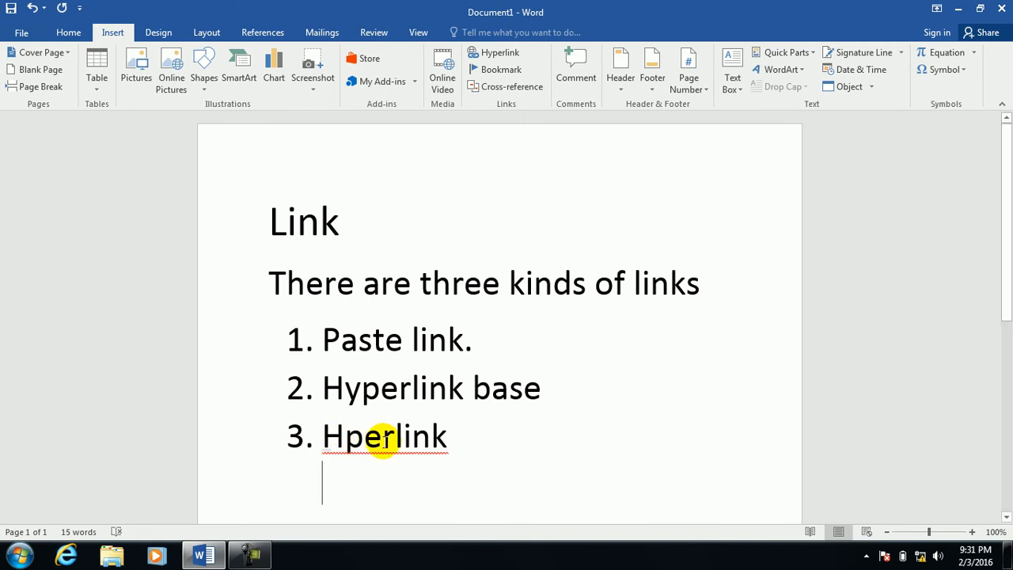
# Correct the spelling of 'hyperlink' in item 3.
pyautogui.click(360, 445)
pyautogui.press('Delete')
pyautogui.write('y')
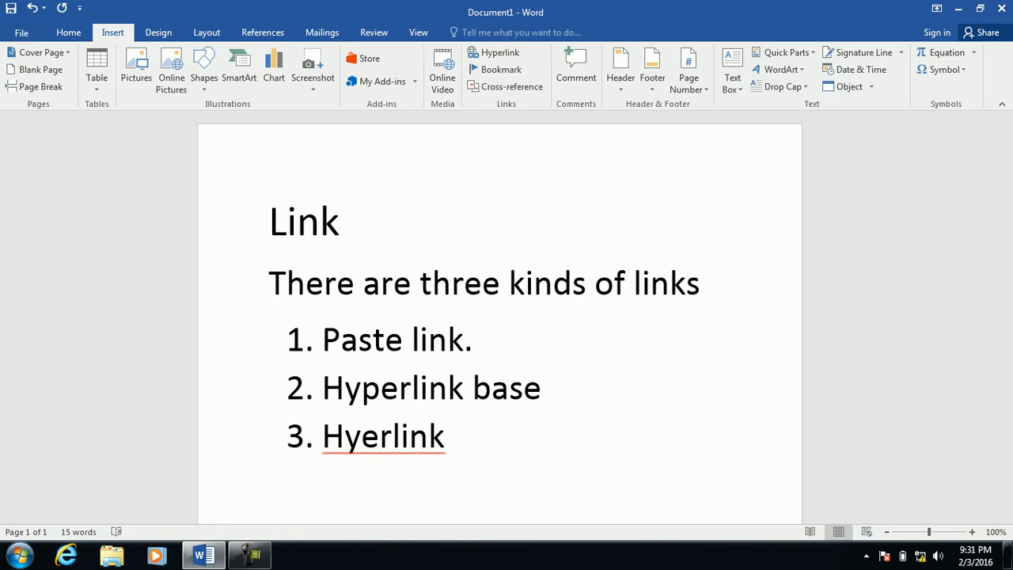
pyautogui.write('h')
pyautogui.press('BackSpace')
pyautogui.press('BackSpace')
pyautogui.write('ph')
pyautogui.press('BackSpace')
pyautogui.press('BackSpace')
pyautogui.press('BackSpace')
pyautogui.write('y')
pyautogui.press('BackSpace')
pyautogui.write('h')
pyautogui.press('BackSpace')
pyautogui.write('y')
pyautogui.press('BackSpace')
pyautogui.write('hy')
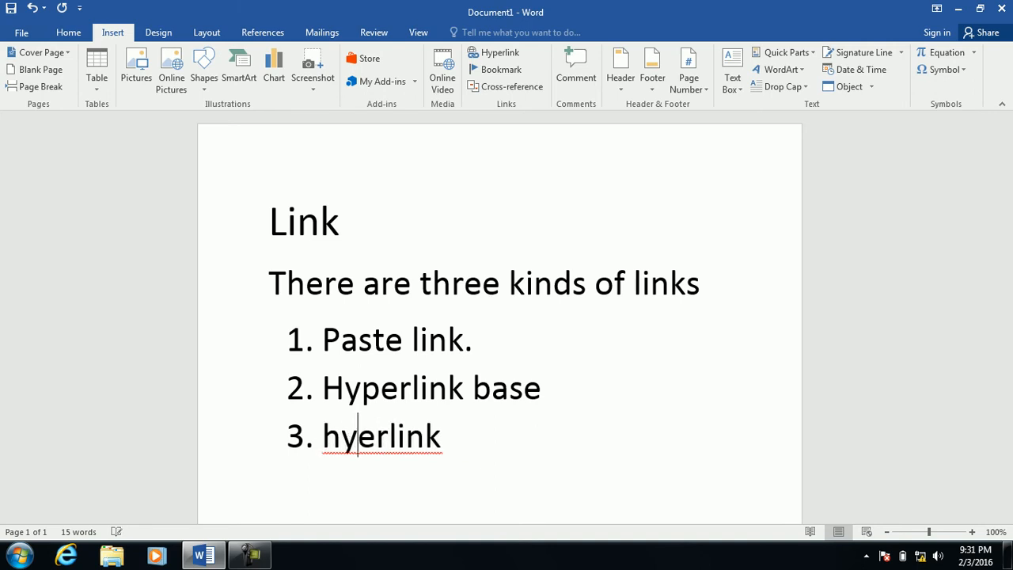
pyautogui.write('p')
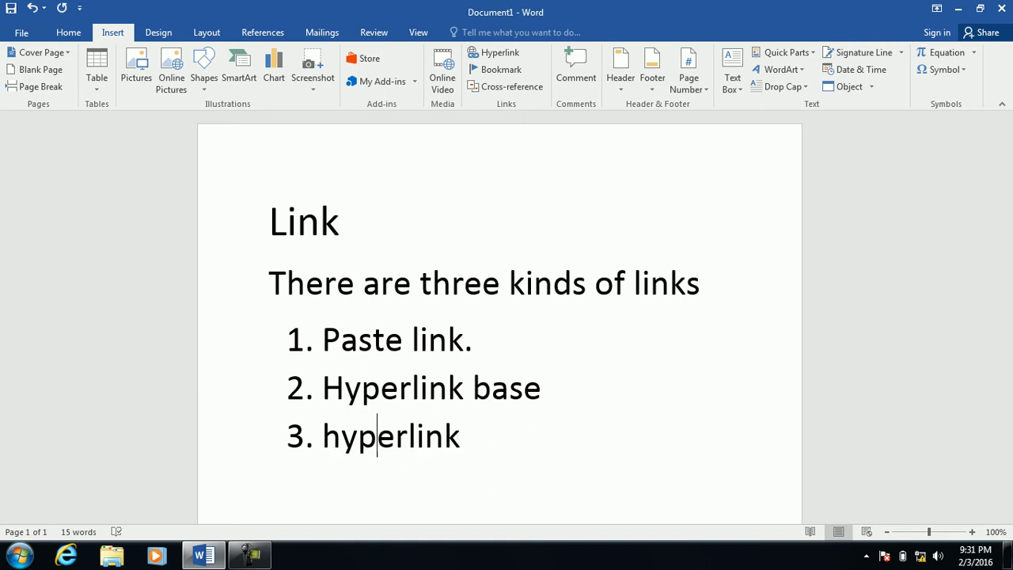
# Start a new list line after 'hyperlink' in item 3.
pyautogui.click(488, 450)
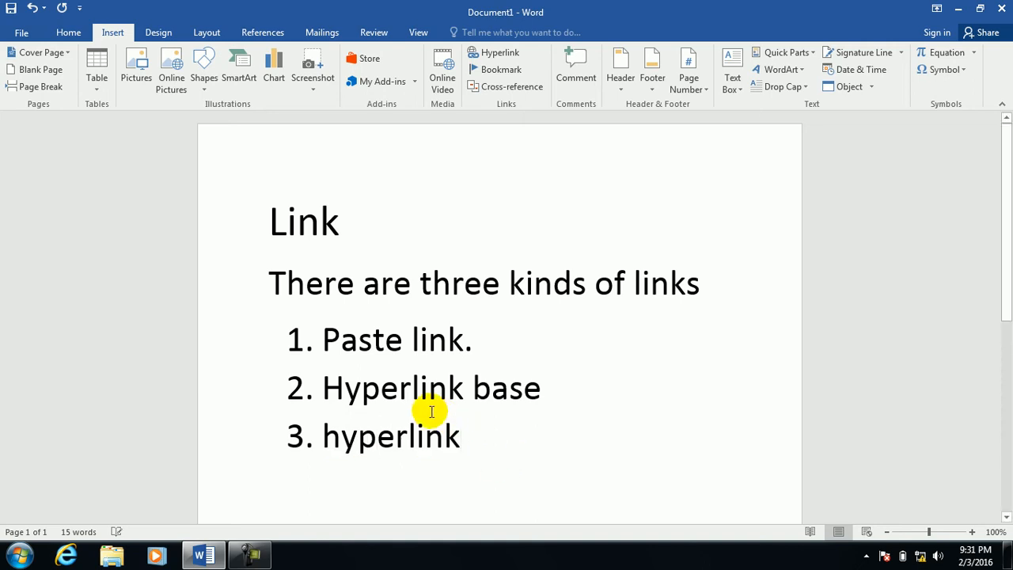
pyautogui.click(509, 392)
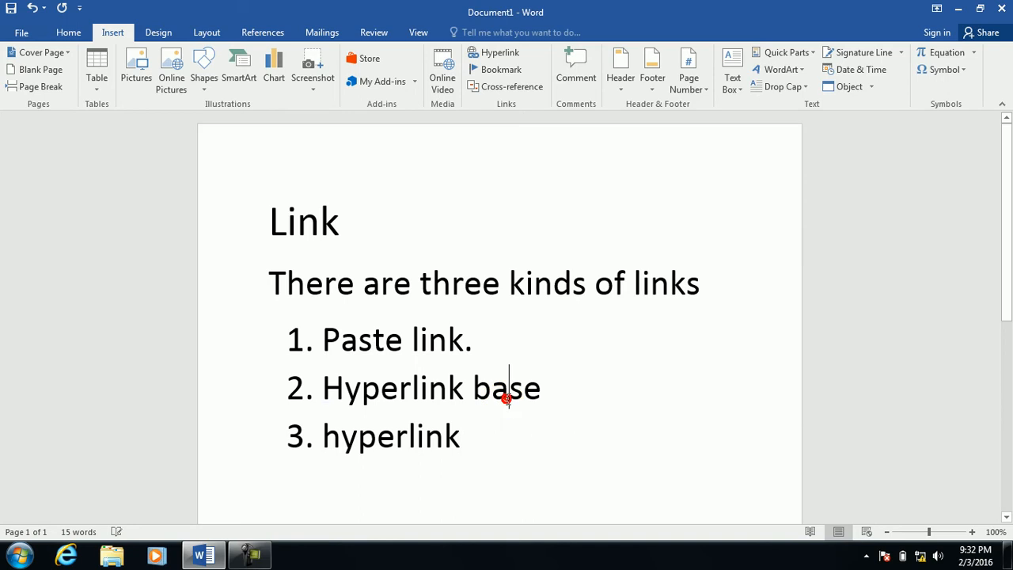
pyautogui.click(515, 430)
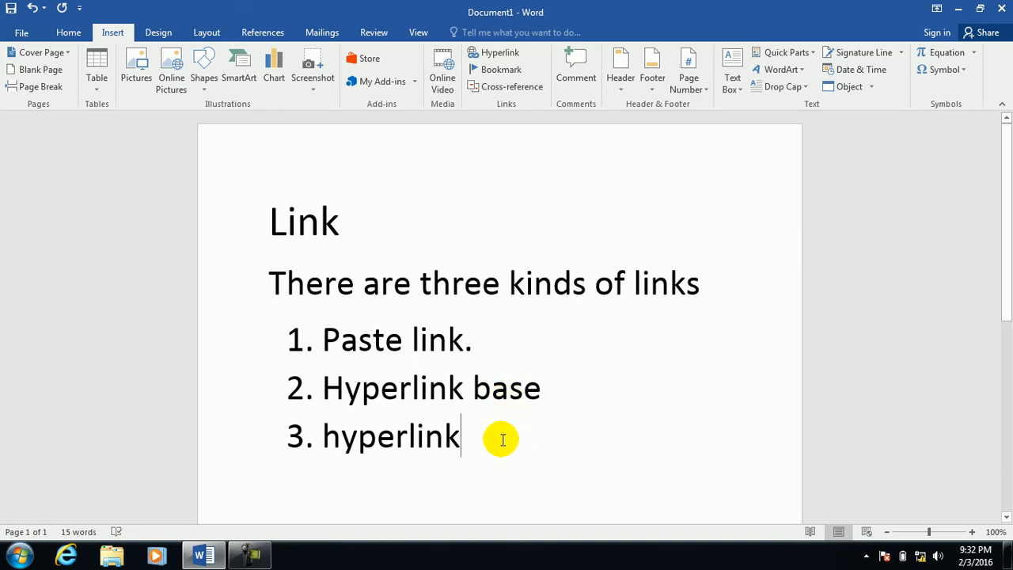
pyautogui.press('Return')
# Indent a sub-item under Hyperlink and type a. 'Existing file or webpage'.
pyautogui.press('Tab')
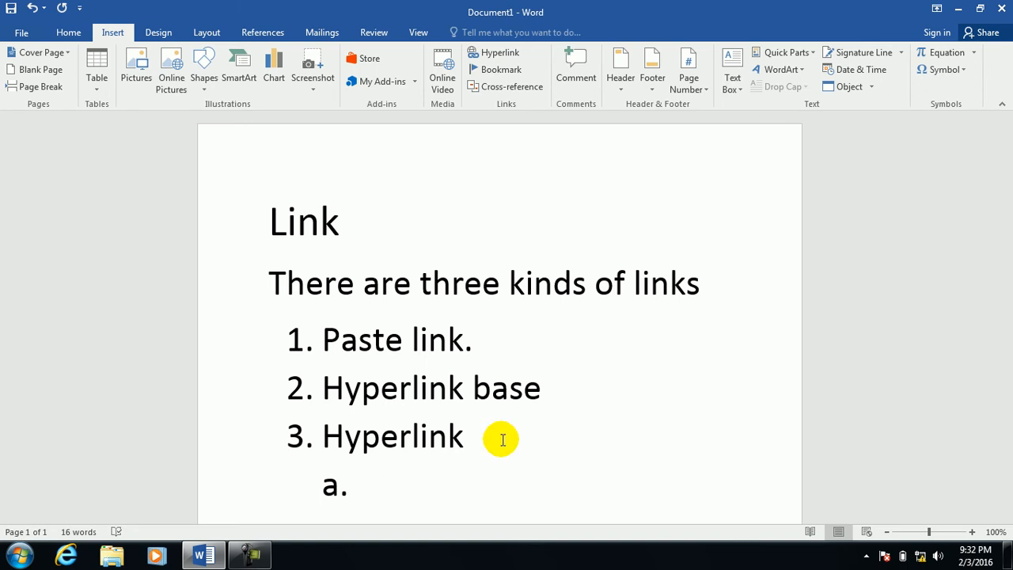
pyautogui.hotkey('ctrl', 'k')
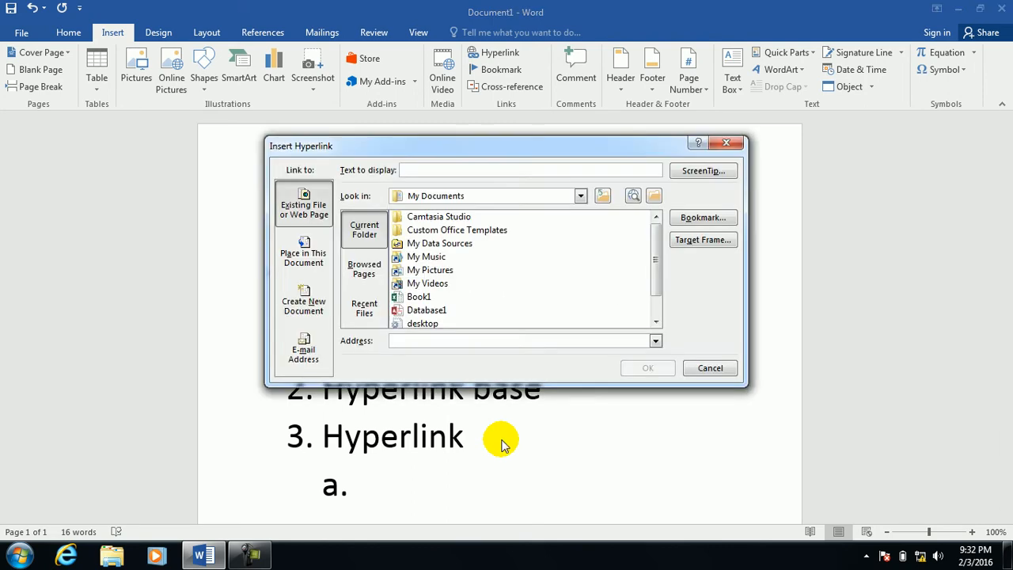
pyautogui.click(725, 143)
pyautogui.write('e')
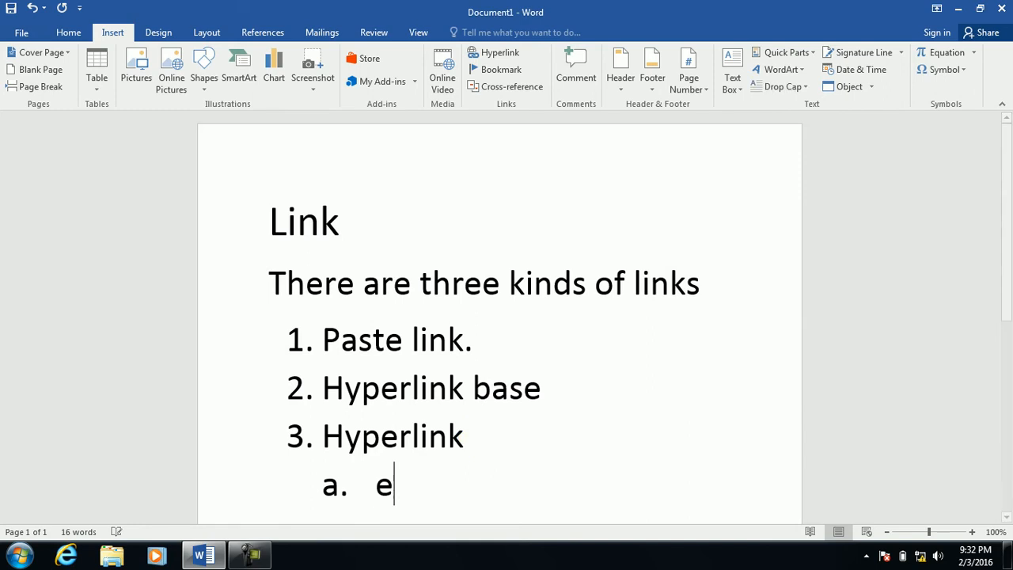
pyautogui.write('xixtin')
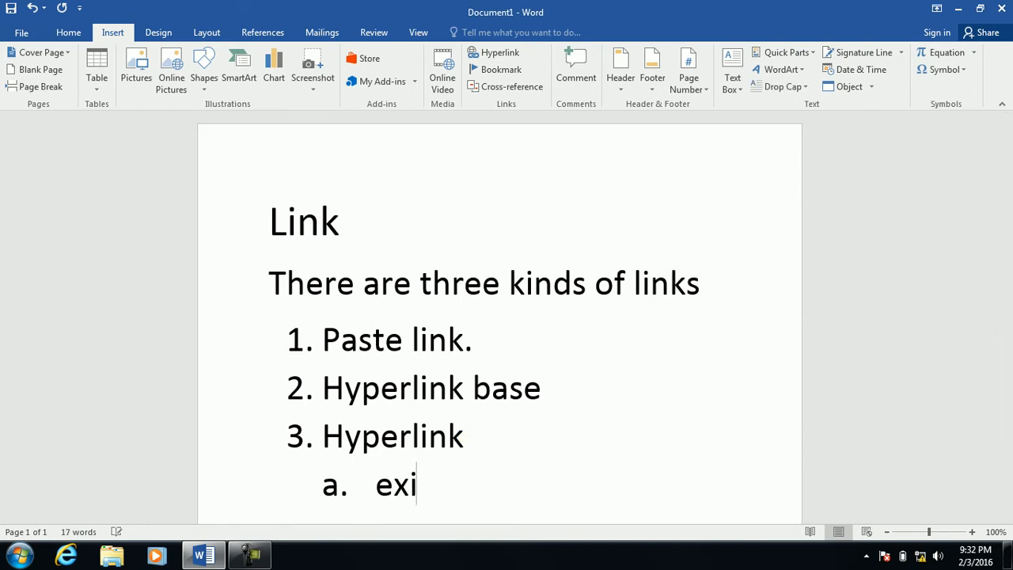
pyautogui.press('BackSpace')
pyautogui.press('BackSpace')
pyautogui.press('BackSpace')
pyautogui.press('BackSpace')
pyautogui.write('sting file')
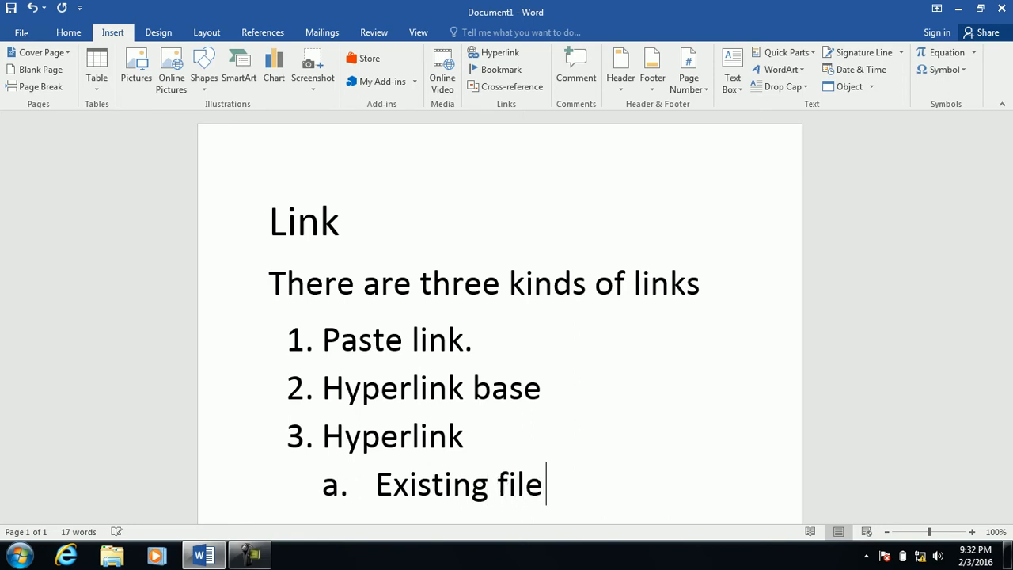
pyautogui.write(' or webpgae')
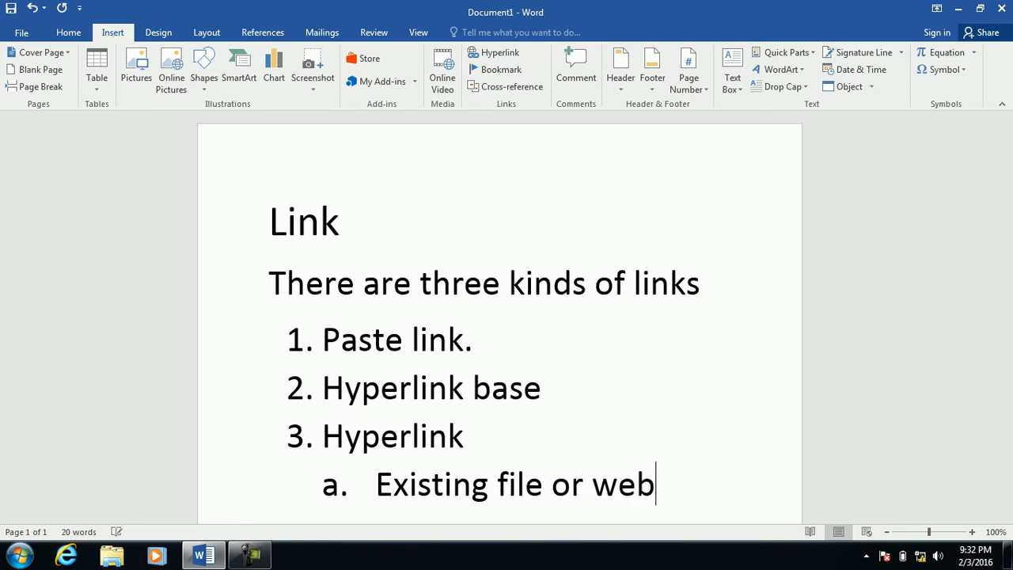
pyautogui.press('BackSpace')
pyautogui.press('BackSpace')
pyautogui.press('BackSpace')
pyautogui.write('age.')
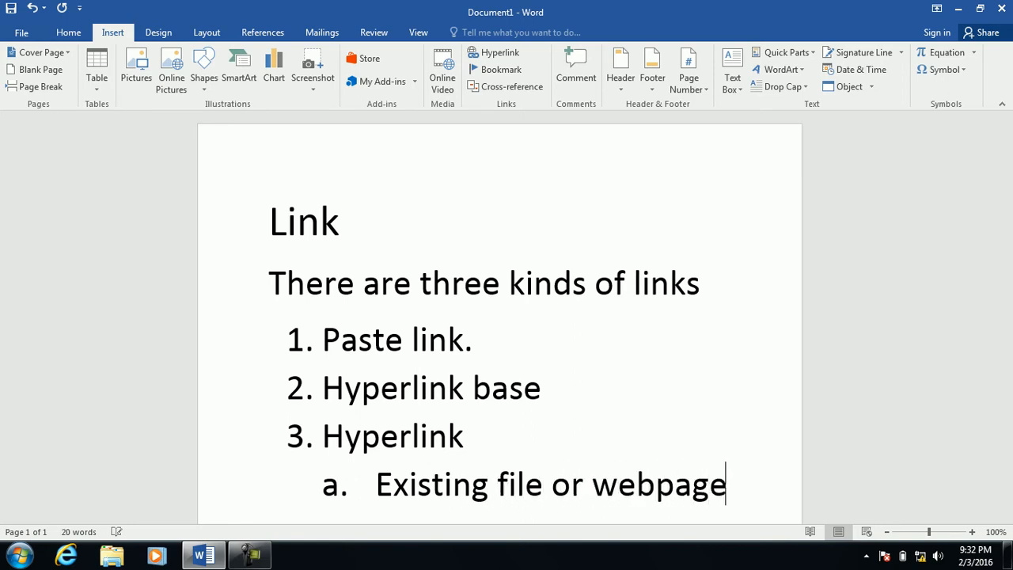
# Add sub-item b. 'Place in this document'.
pyautogui.press('BackSpace')
pyautogui.press('Return')
pyautogui.write('creat')
pyautogui.press('BackSpace')
pyautogui.press('BackSpace')
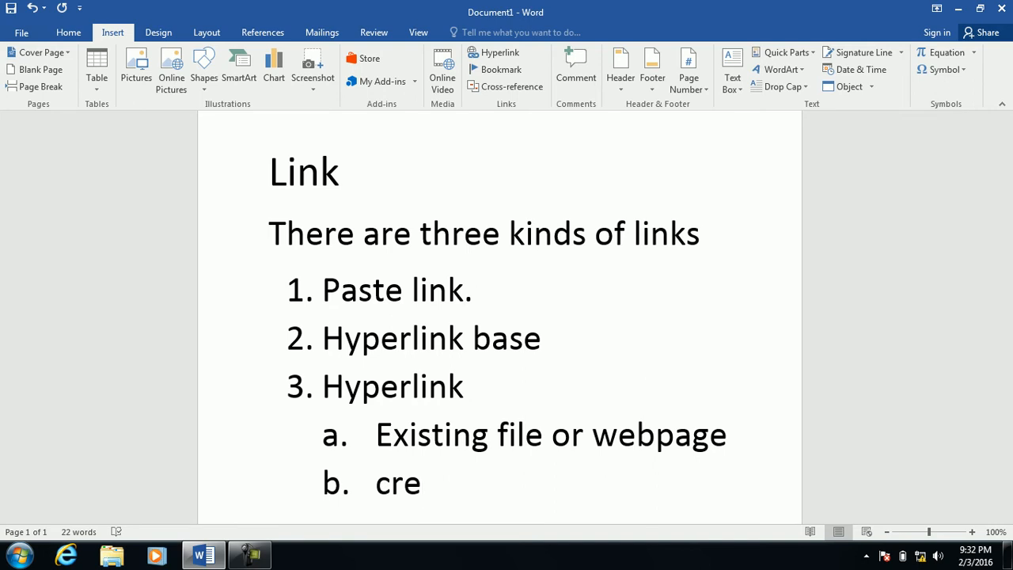
pyautogui.press('BackSpace')
pyautogui.press('BackSpace')
pyautogui.press('BackSpace')
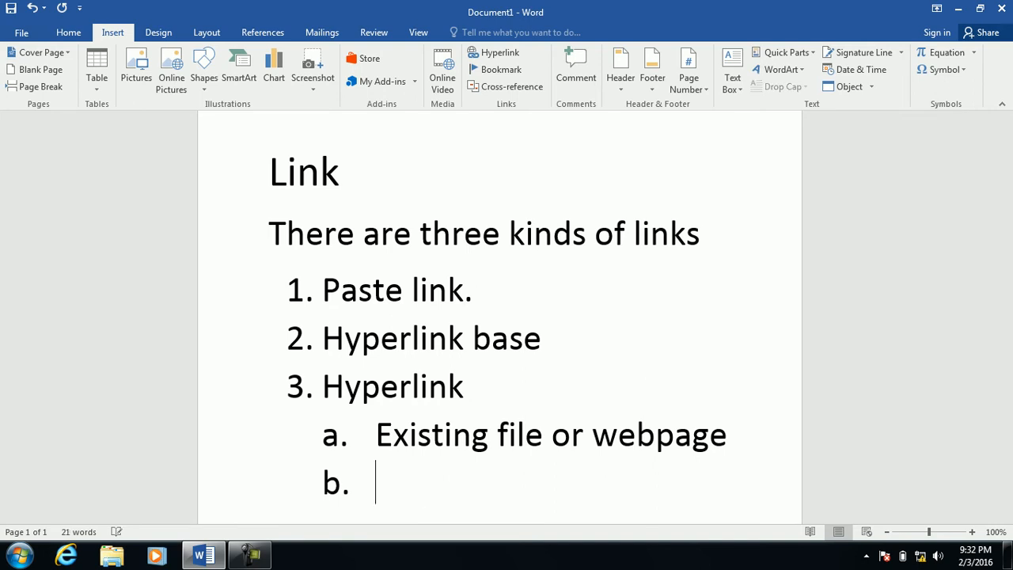
pyautogui.write('place th')
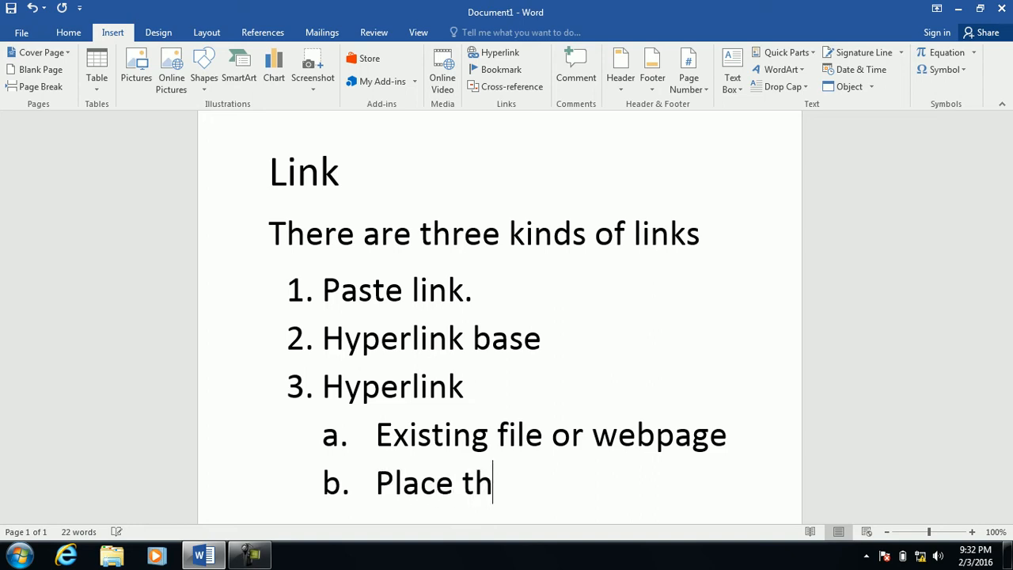
pyautogui.press('BackSpace')
pyautogui.press('BackSpace')
pyautogui.write('in this od')
pyautogui.press('BackSpace')
pyautogui.press('BackSpace')
pyautogui.write('document')
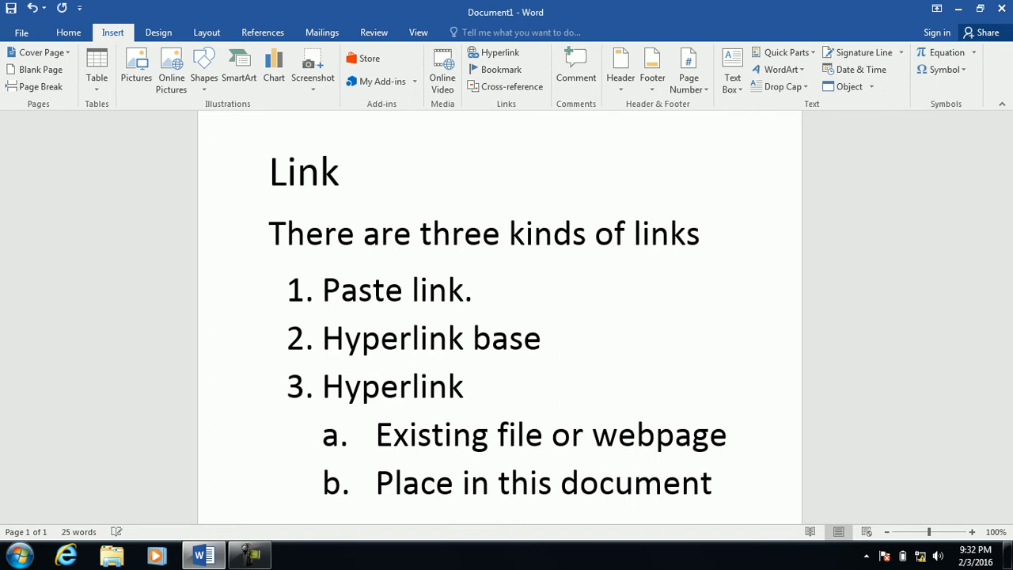
# Add sub-item c. 'Create new docutment'.
pyautogui.press('Return')
pyautogui.write('create c')
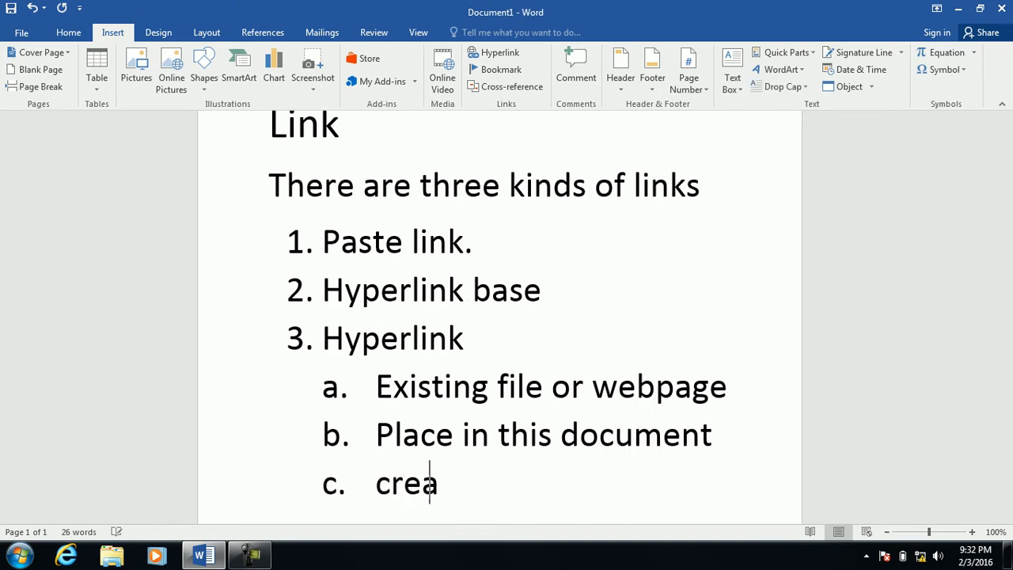
pyautogui.press('BackSpace')
pyautogui.write('new n')
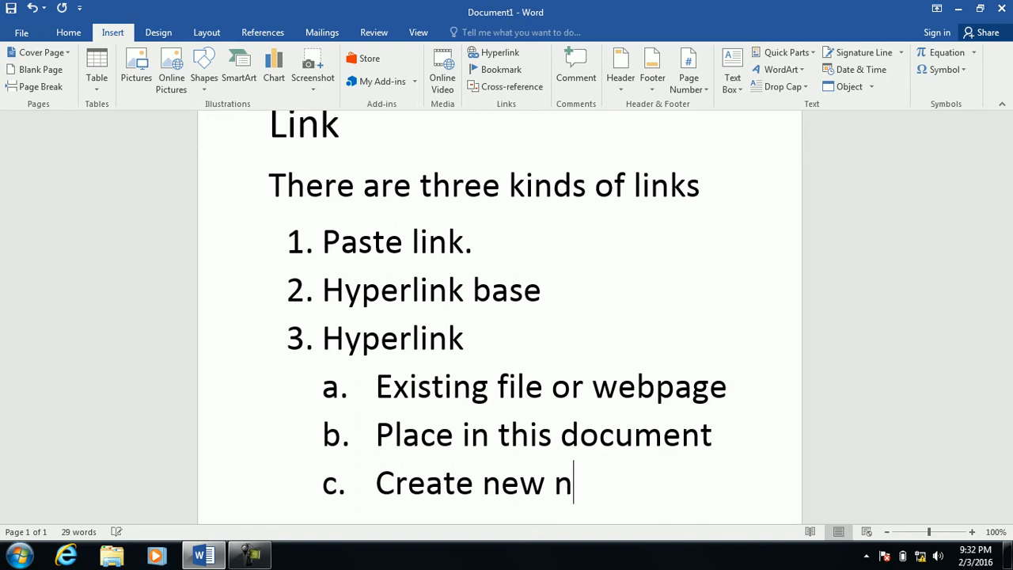
pyautogui.press('BackSpace')
pyautogui.write('docutent')
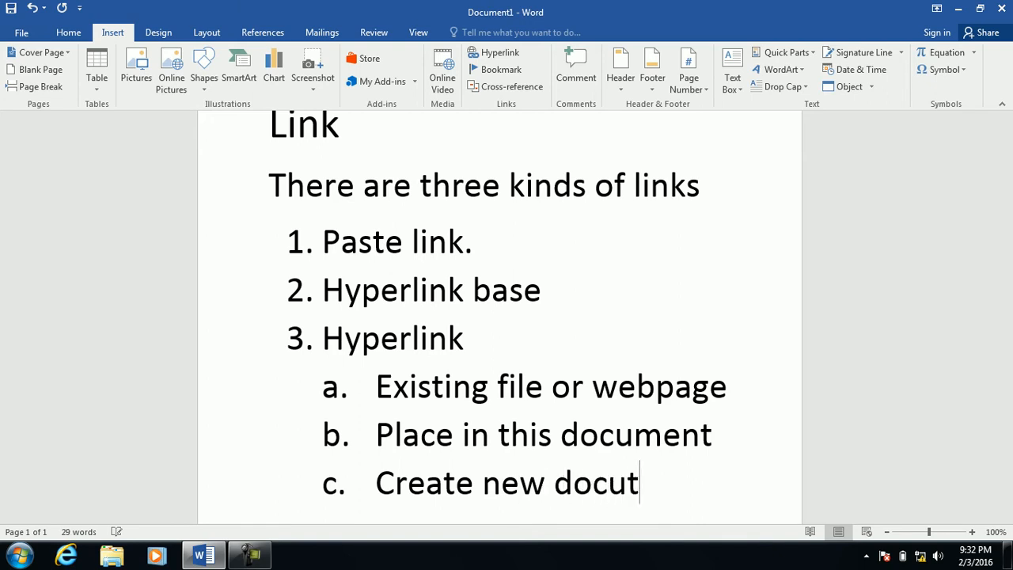
pyautogui.press('BackSpace')
pyautogui.press('BackSpace')
pyautogui.press('BackSpace')
pyautogui.press('BackSpace')
pyautogui.write('ment')
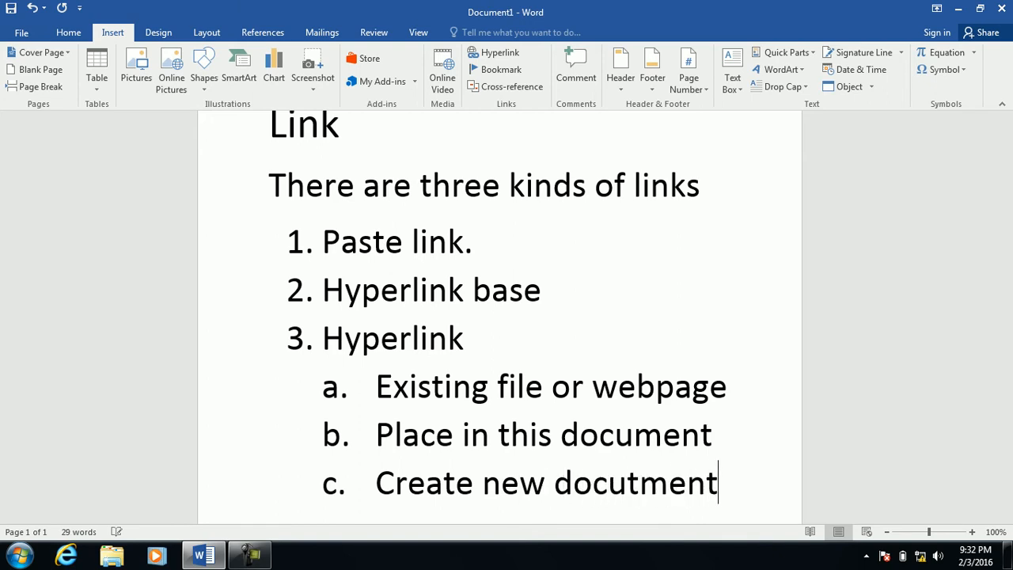
pyautogui.write('s.')
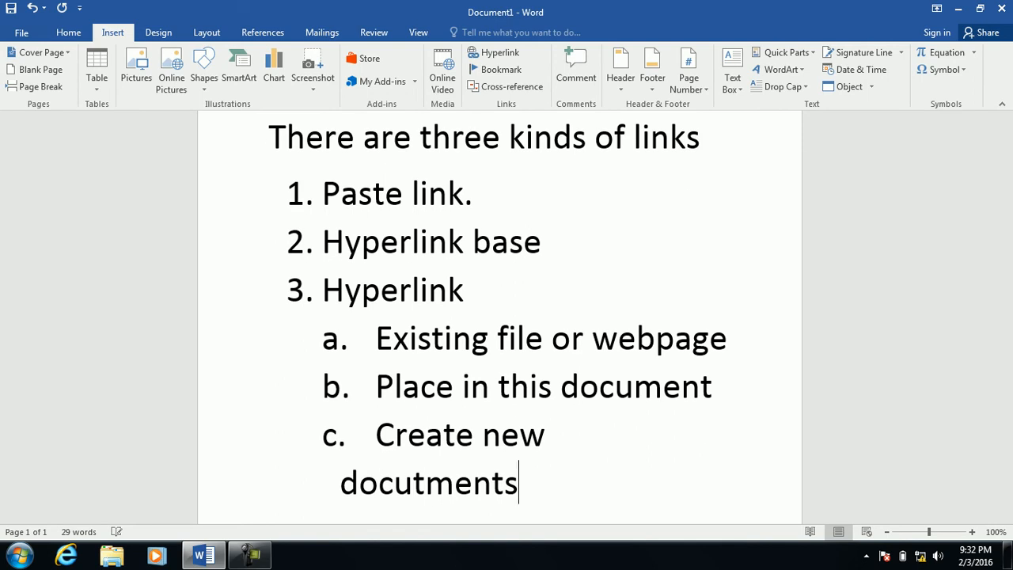
pyautogui.press('BackSpace')
# Add sub-item d. 'E.mail address'.
pyautogui.press('Return')
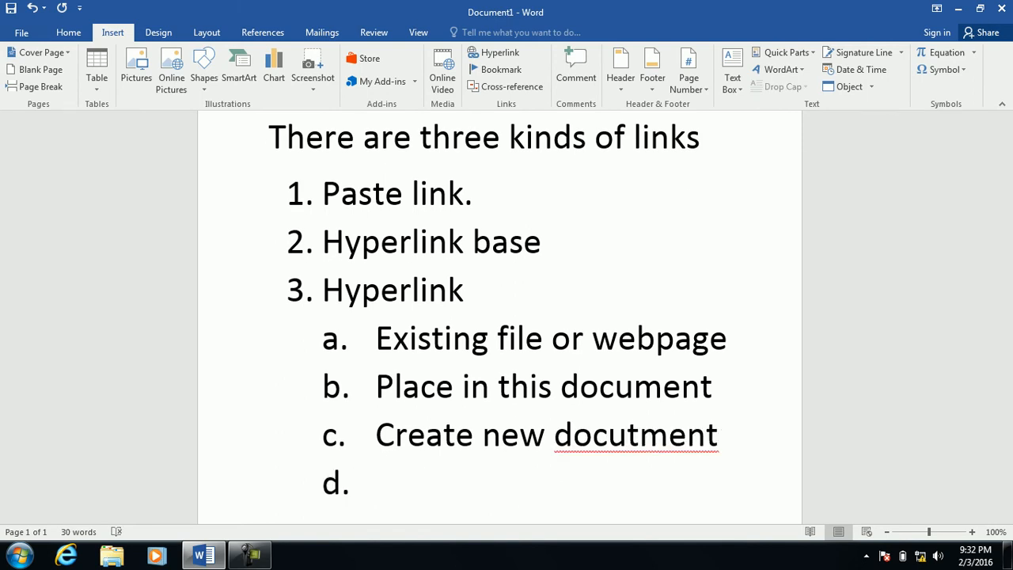
pyautogui.write('eami')
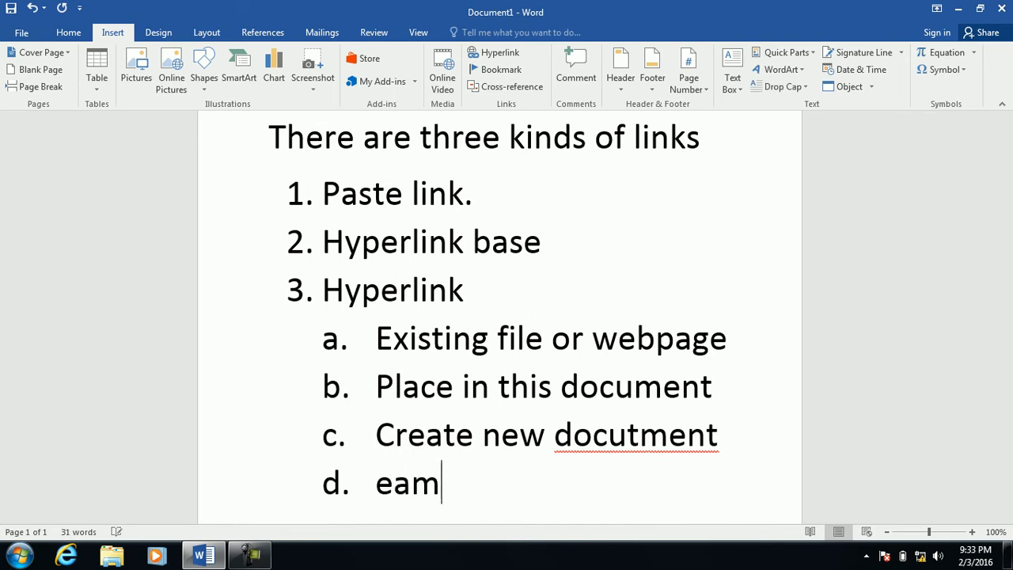
pyautogui.press('BackSpace')
pyautogui.press('BackSpace')
pyautogui.press('BackSpace')
pyautogui.write('E.mail addr')
pyautogui.press('BackSpace')
pyautogui.write('dr')
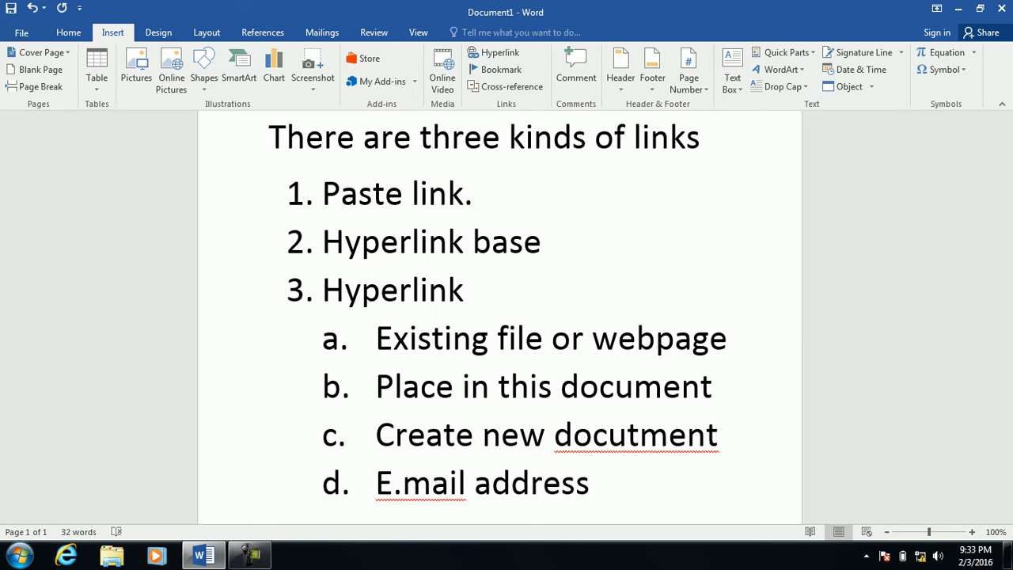
# Correct 'docutment' to 'document' and 'E.mail' to 'E-mail' using spelling suggestions.
pyautogui.rightClick(646, 433)
pyautogui.click(781, 359)
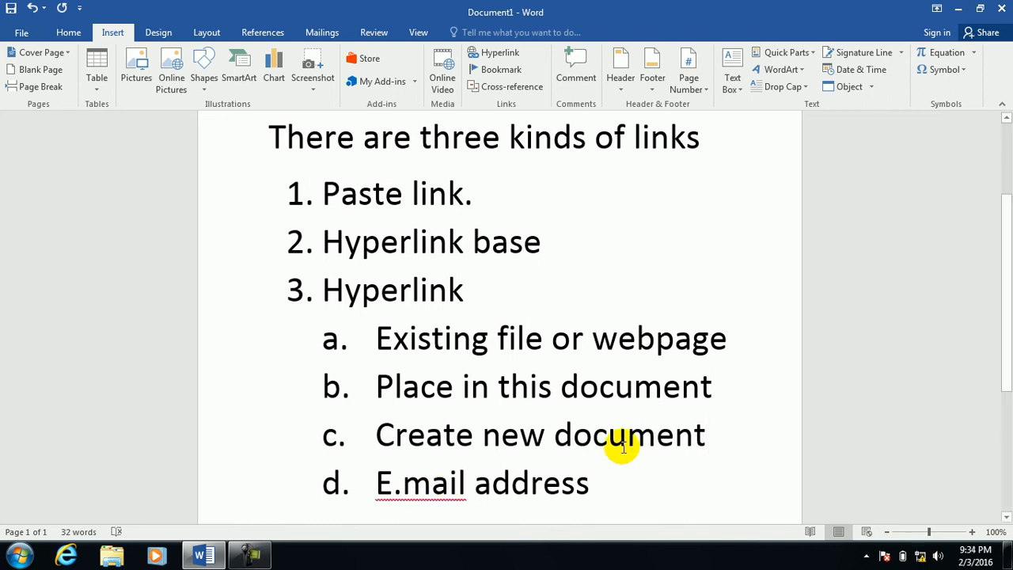
pyautogui.rightClick(441, 480)
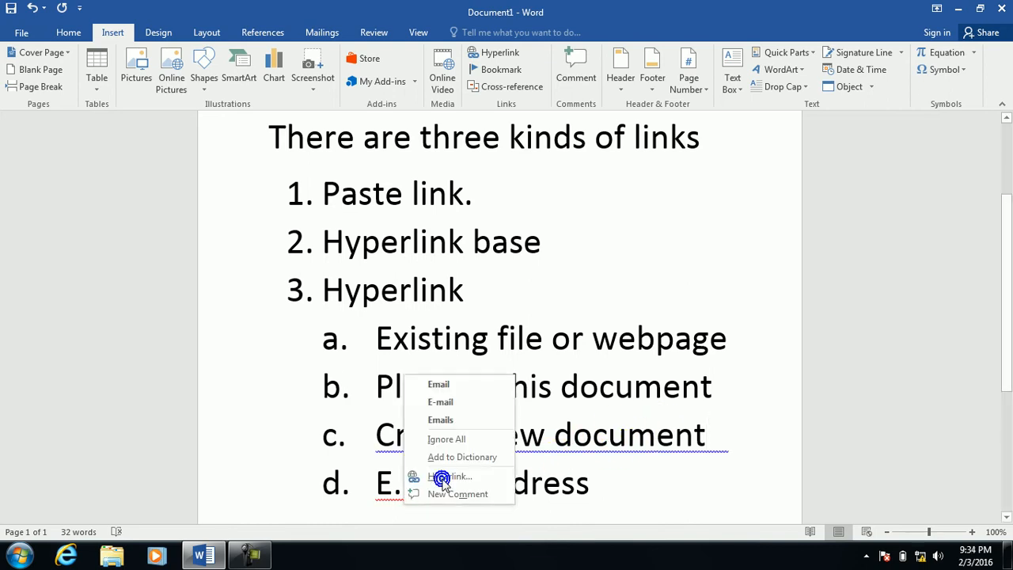
pyautogui.click(458, 401)
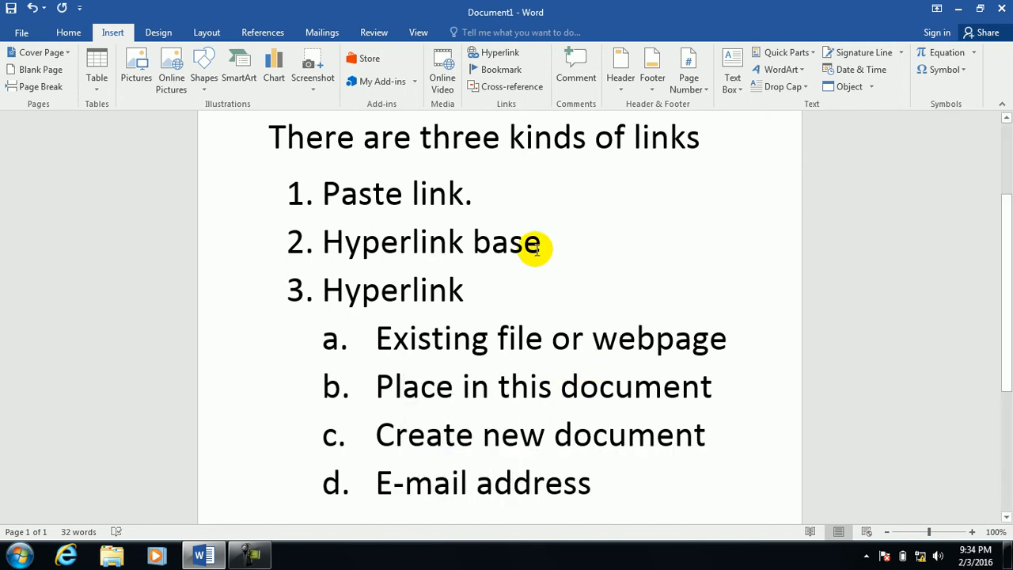
pyautogui.moveTo(490, 193); pyautogui.dragTo(251, 198)
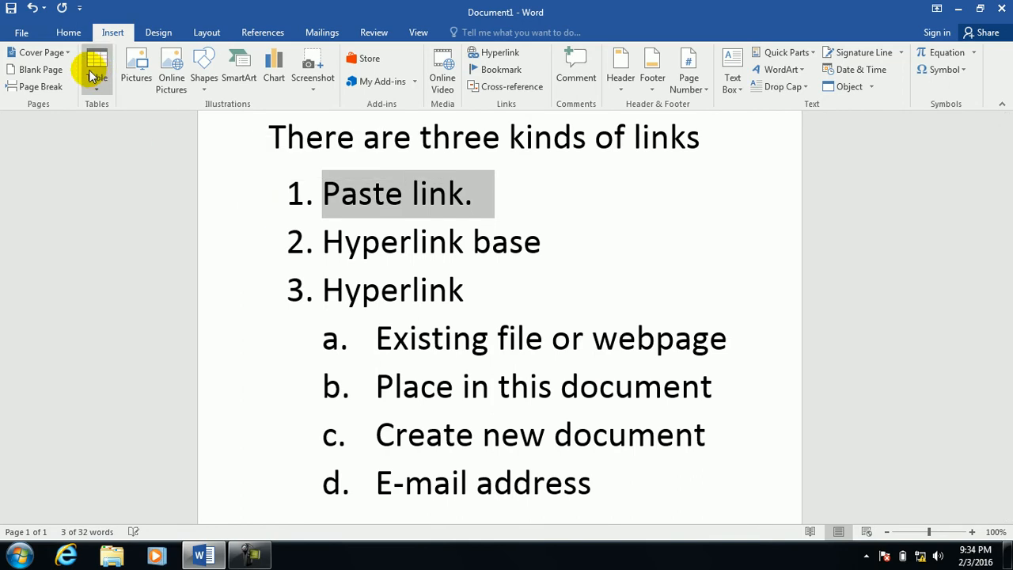
pyautogui.click(69, 35)
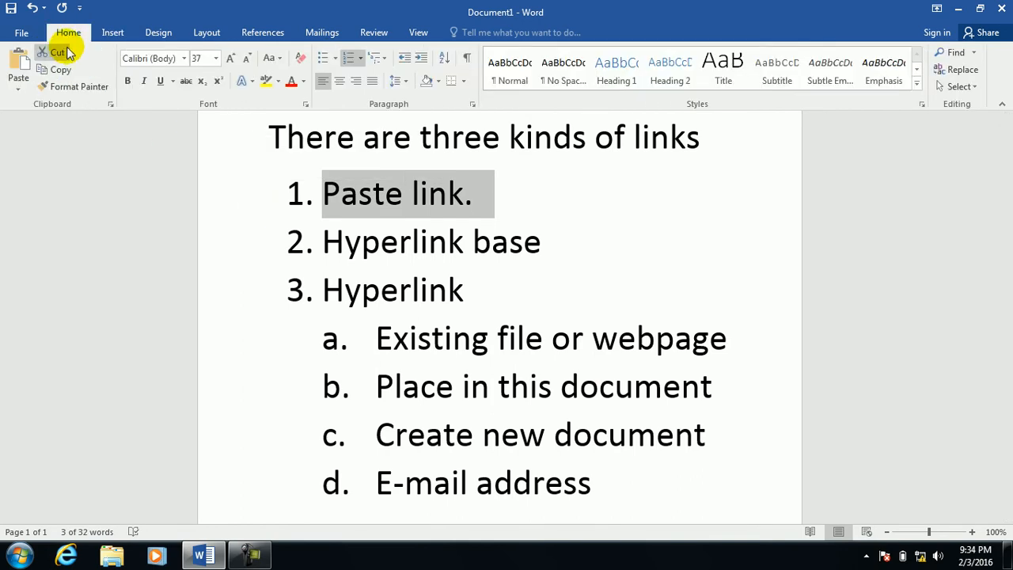
pyautogui.click(18, 88)
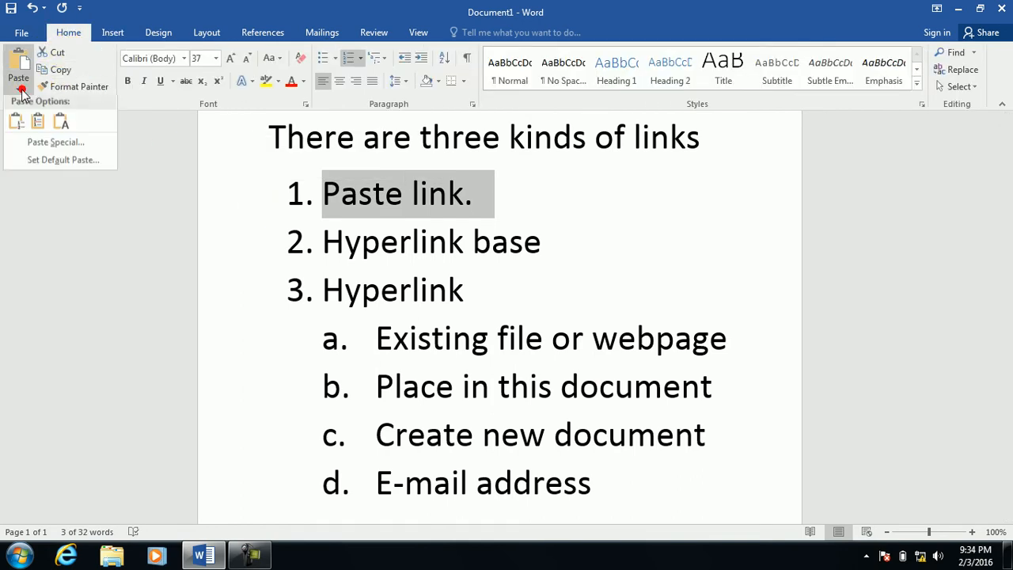
pyautogui.click(45, 150)
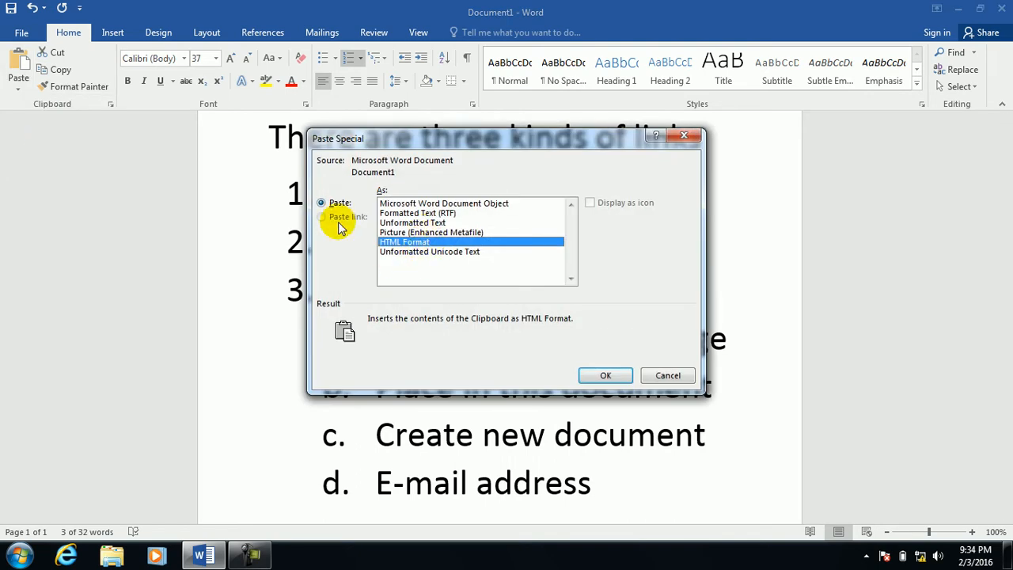
pyautogui.click(669, 375)
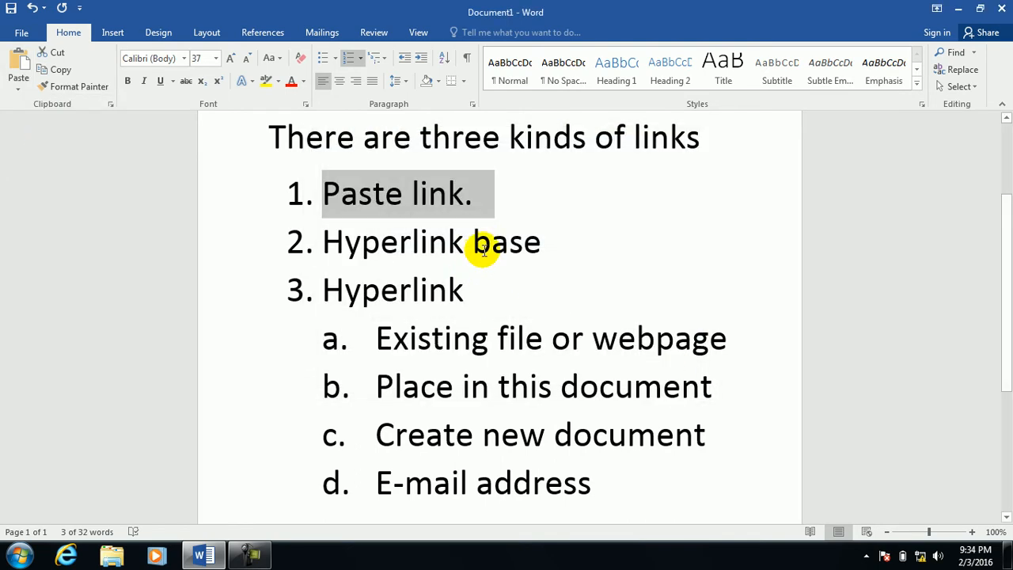
pyautogui.tripleClick(545, 243)
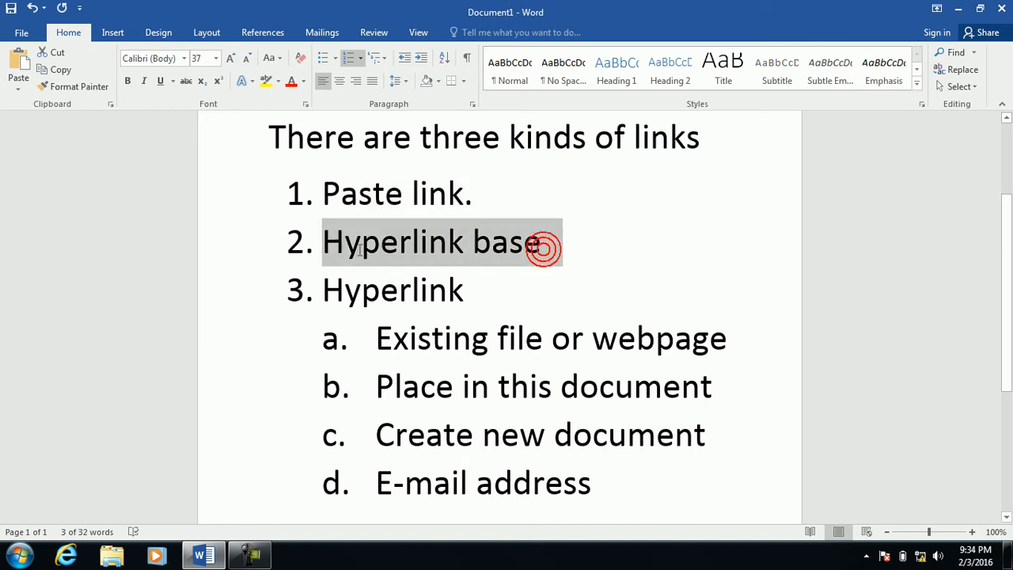
pyautogui.click(22, 32)
pyautogui.click(595, 106)
pyautogui.click(631, 148)
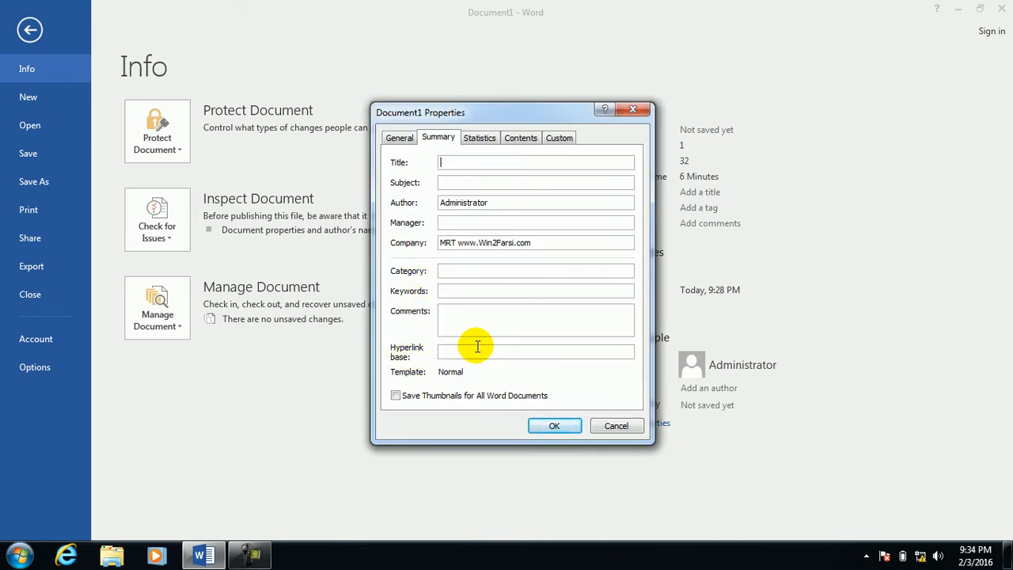
pyautogui.click(633, 109)
pyautogui.click(54, 31)
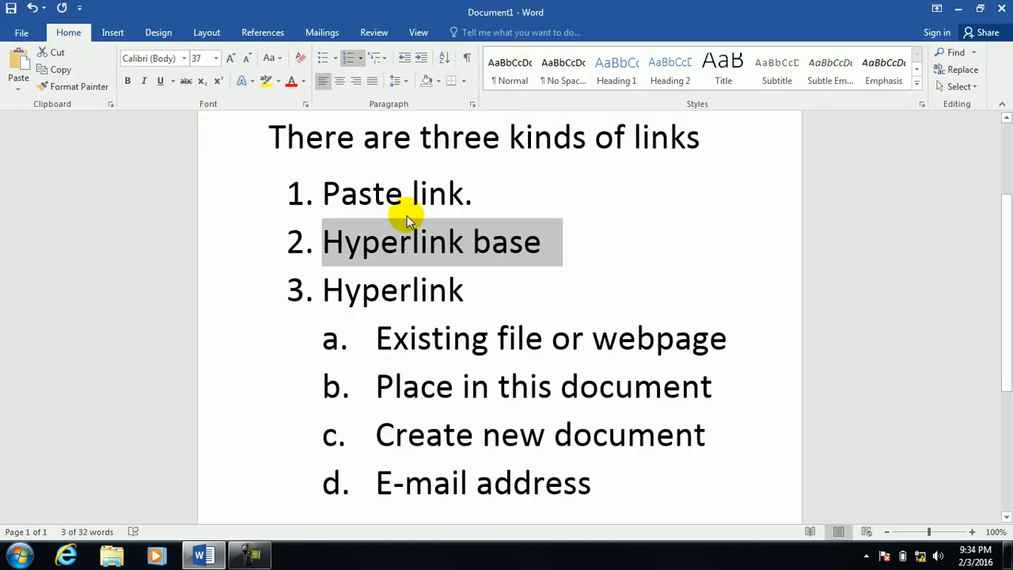
pyautogui.doubleClick(467, 291)
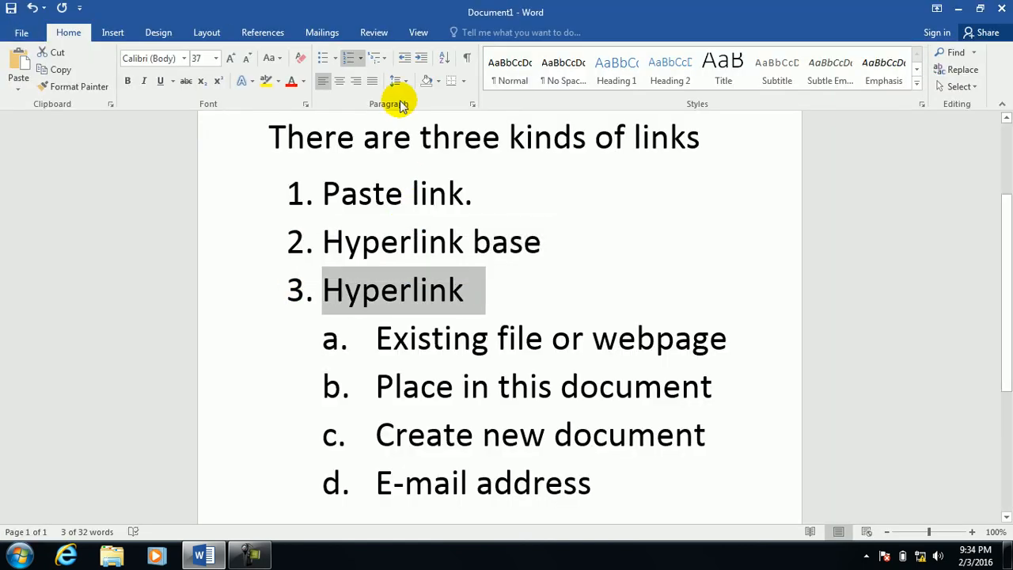
pyautogui.click(114, 32)
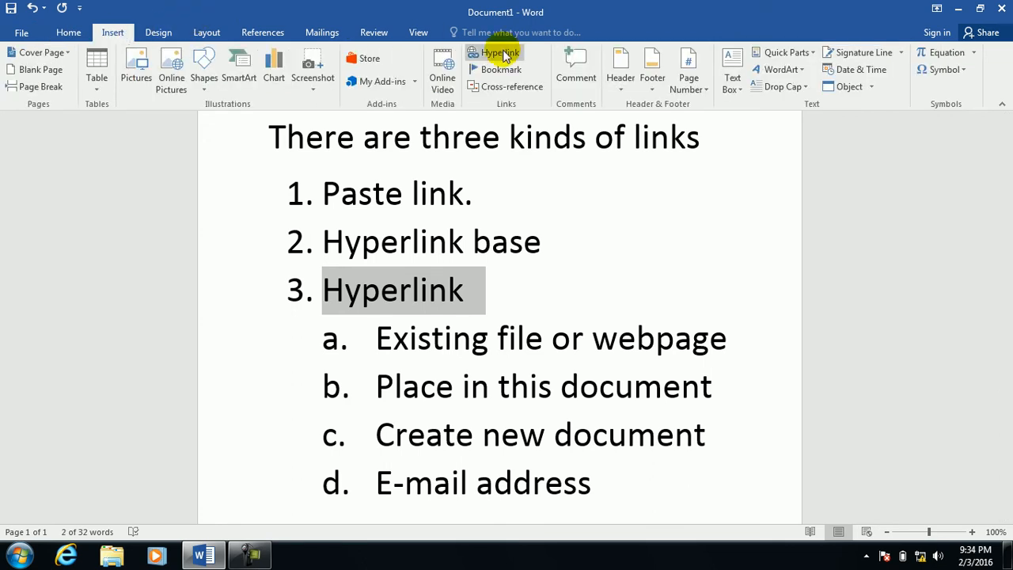
pyautogui.click(500, 53)
pyautogui.moveTo(464, 146); pyautogui.dragTo(781, 84)
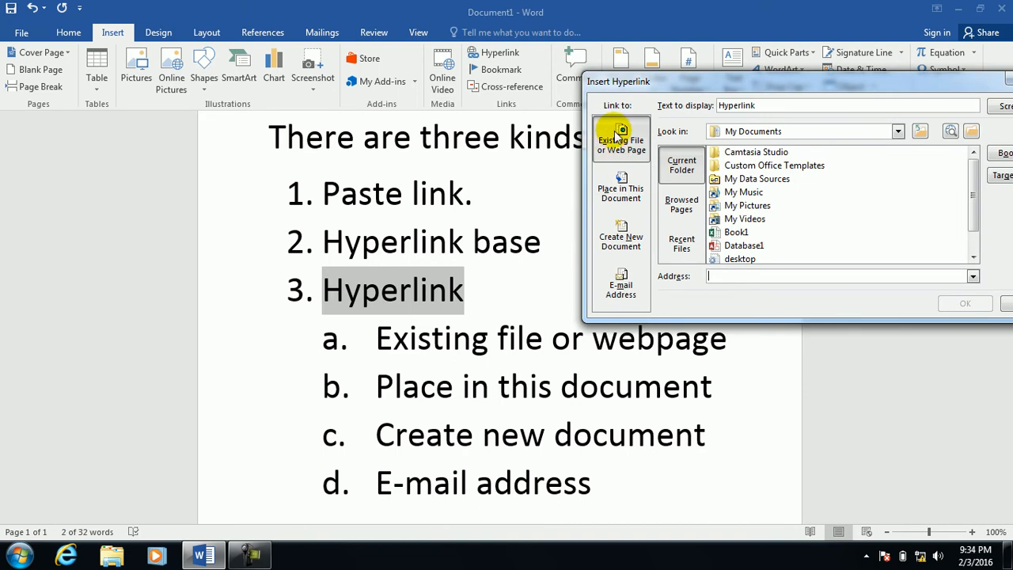
pyautogui.click(617, 192)
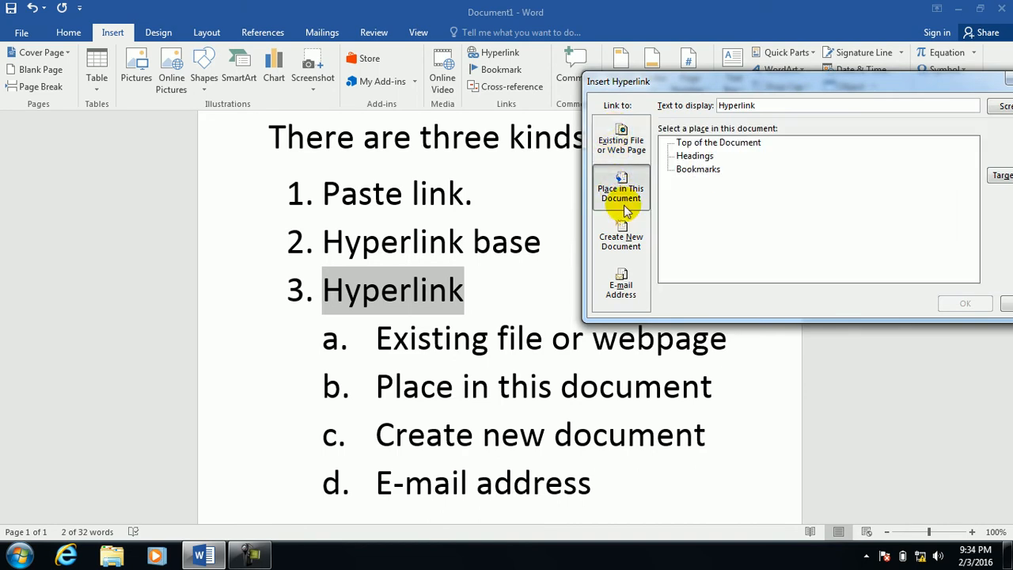
pyautogui.click(625, 239)
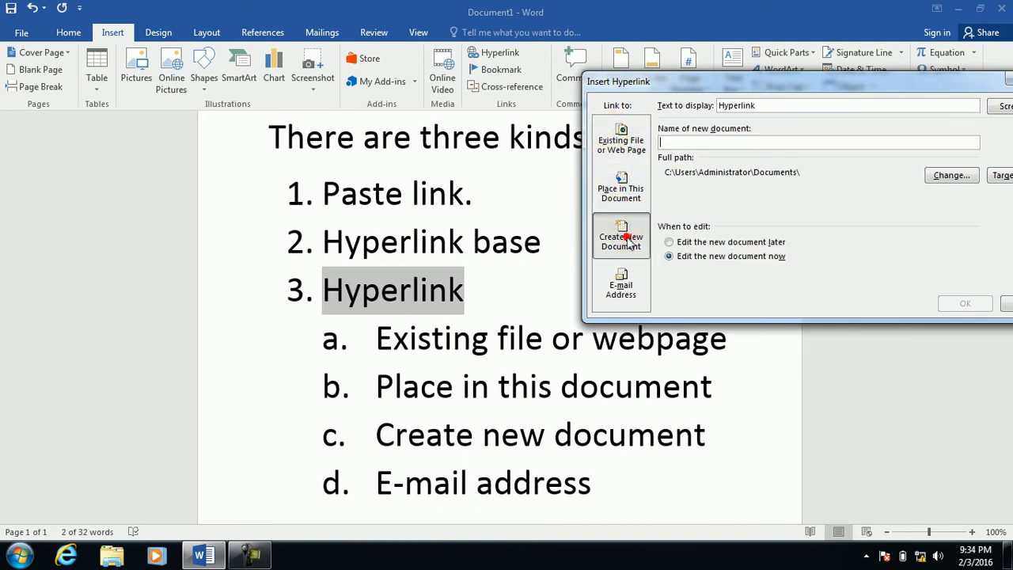
pyautogui.click(622, 284)
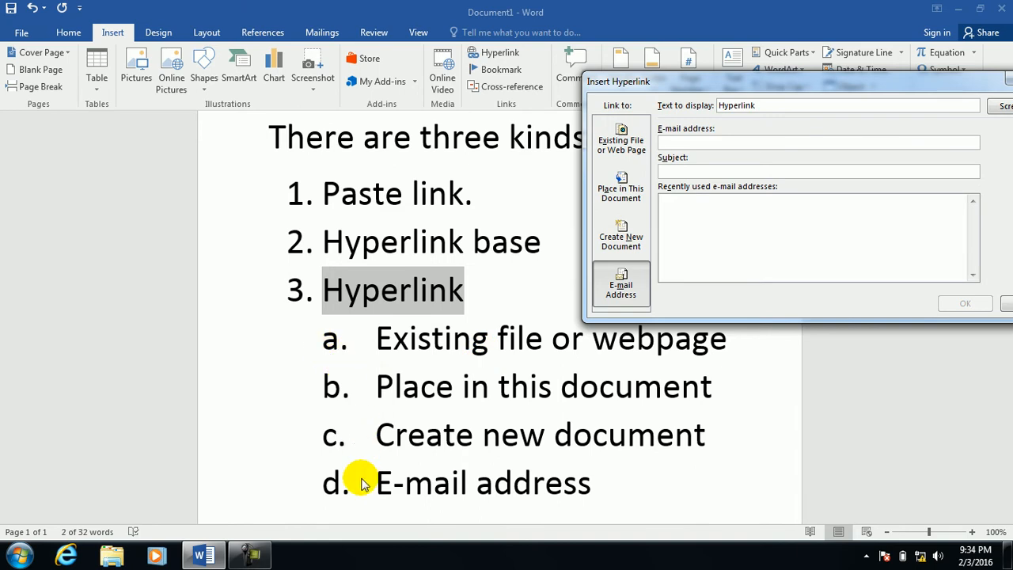
pyautogui.click(621, 133)
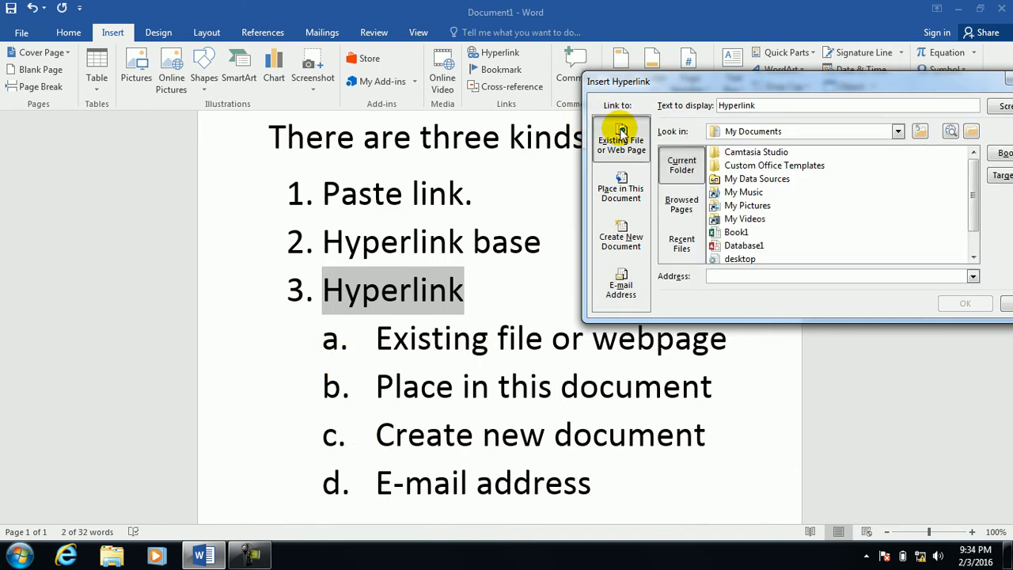
pyautogui.moveTo(809, 82); pyautogui.dragTo(700, 92)
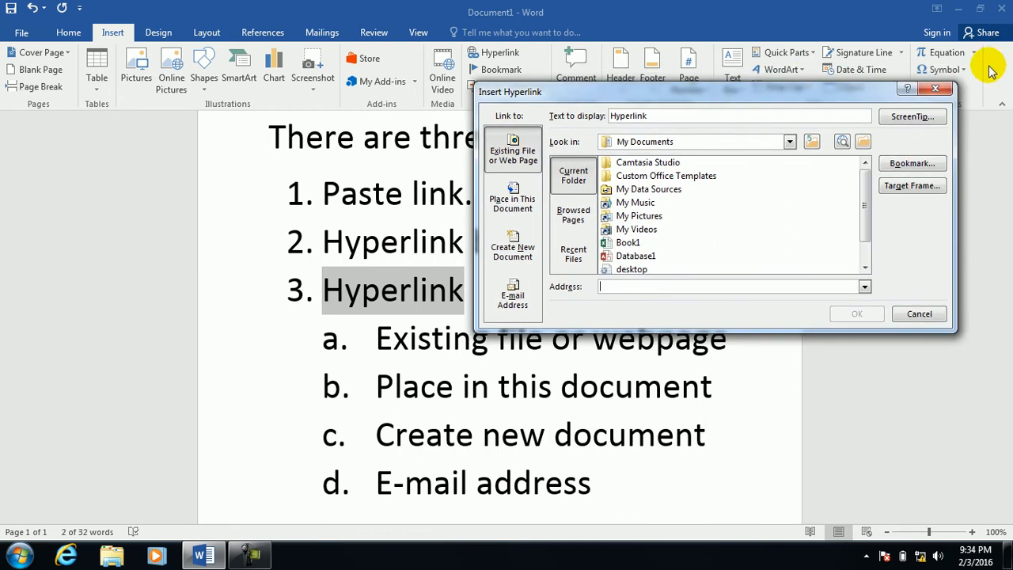
pyautogui.click(940, 91)
# Delete all the document's text and scroll back to the top of the empty page.
pyautogui.hotkey('ctrl', 'a')
pyautogui.press('Delete')
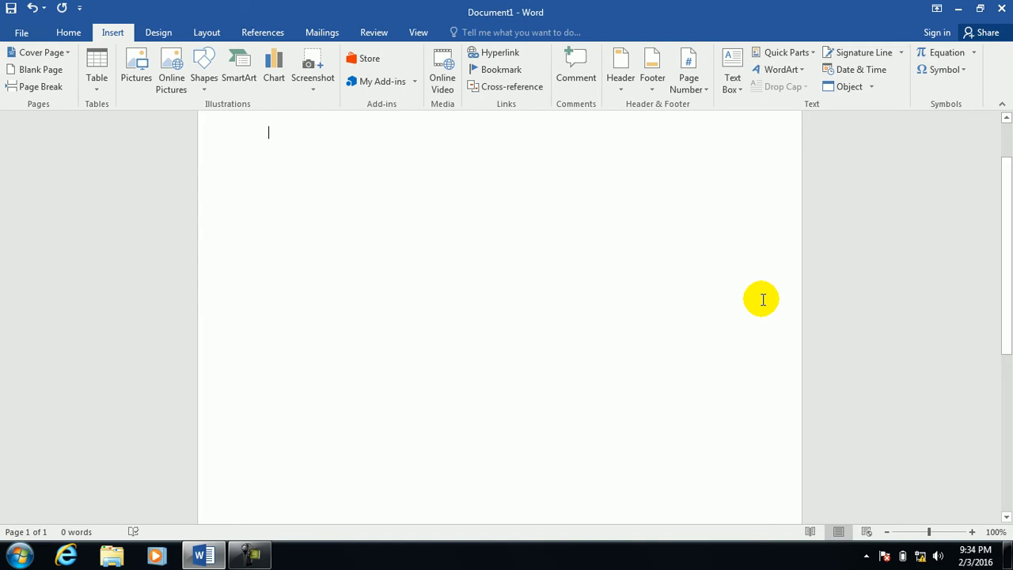
pyautogui.hotkey('ctrl', 'k')
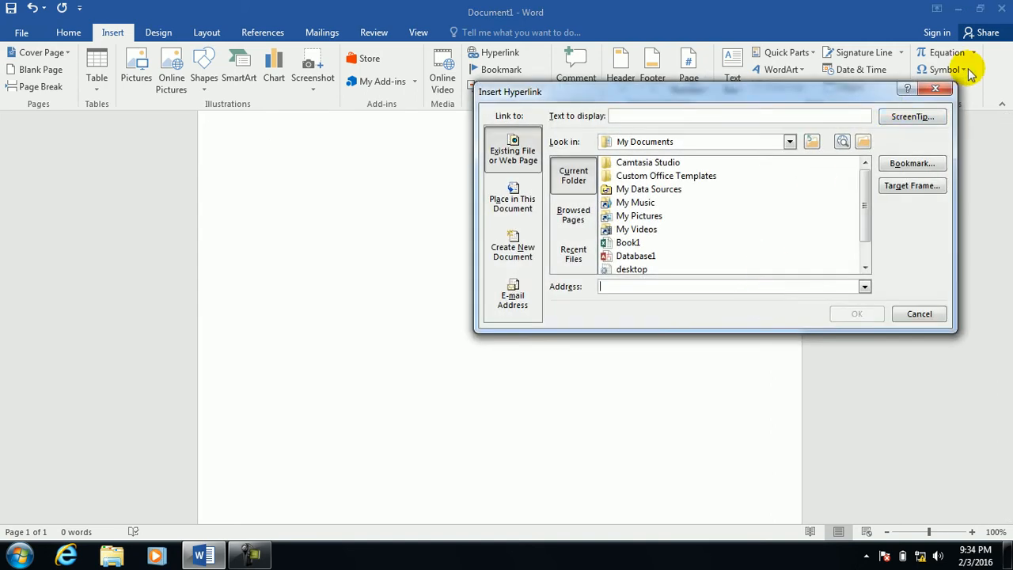
pyautogui.click(940, 88)
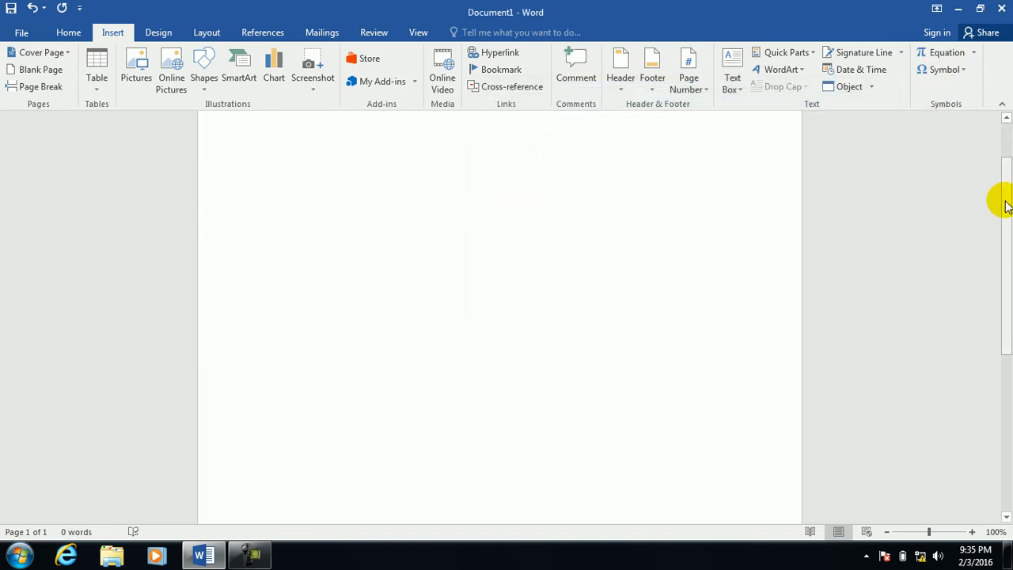
pyautogui.moveTo(1008, 224); pyautogui.dragTo(1002, 129)
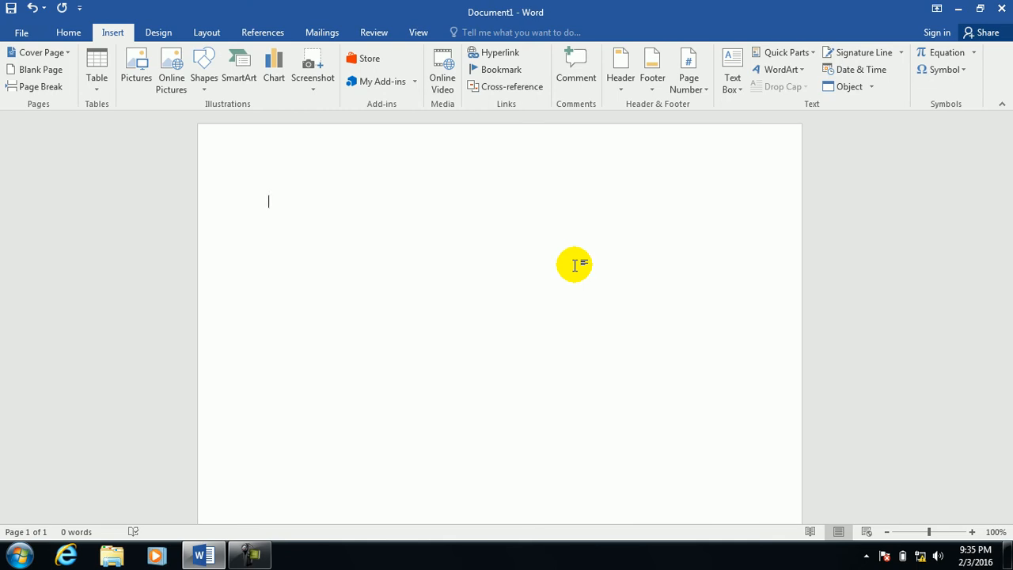
# Type 'Picture' and start an Existing File or Web Page hyperlink on it.
pyautogui.write('I')
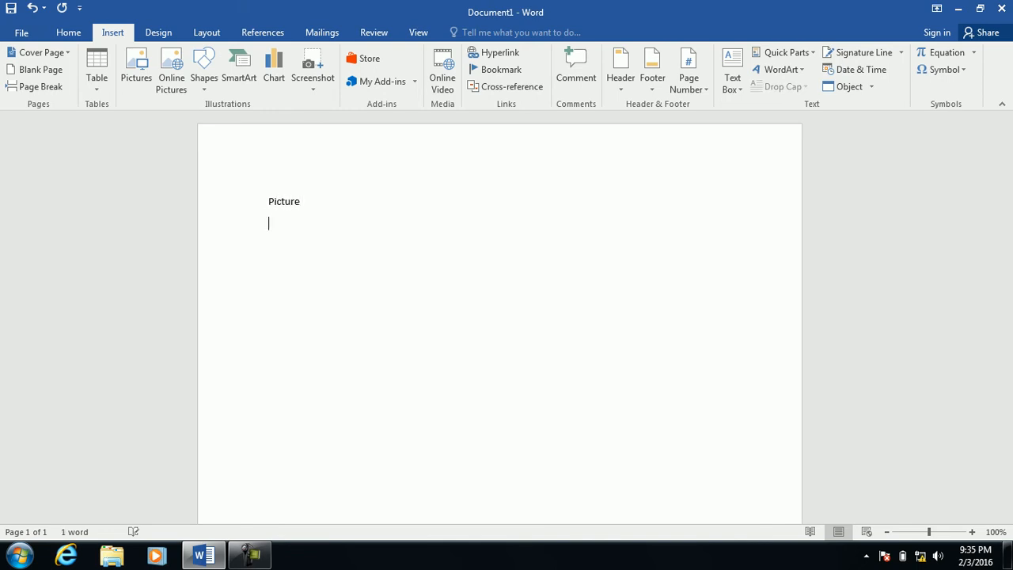
pyautogui.doubleClick(272, 201)
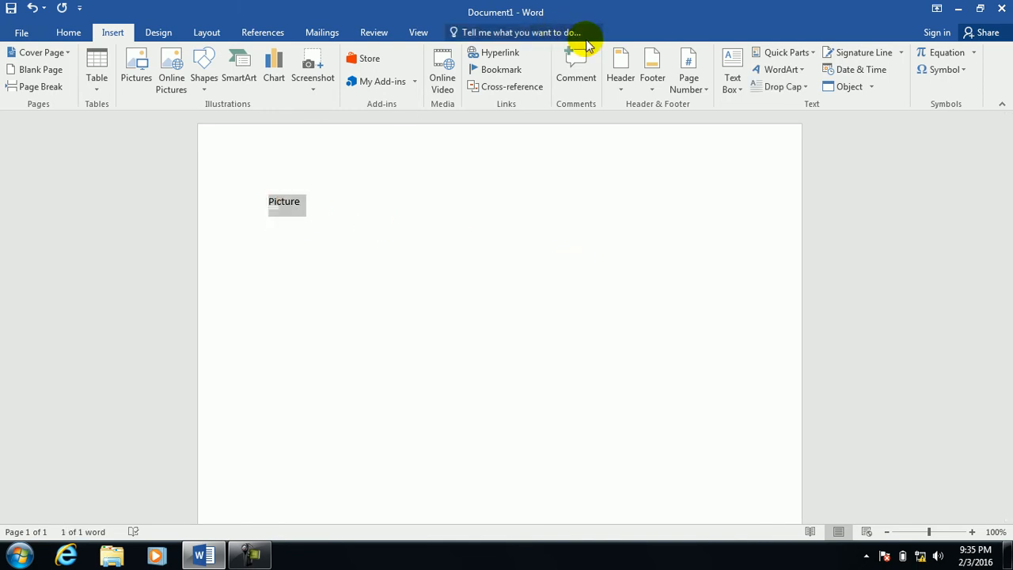
pyautogui.click(506, 53)
pyautogui.click(511, 154)
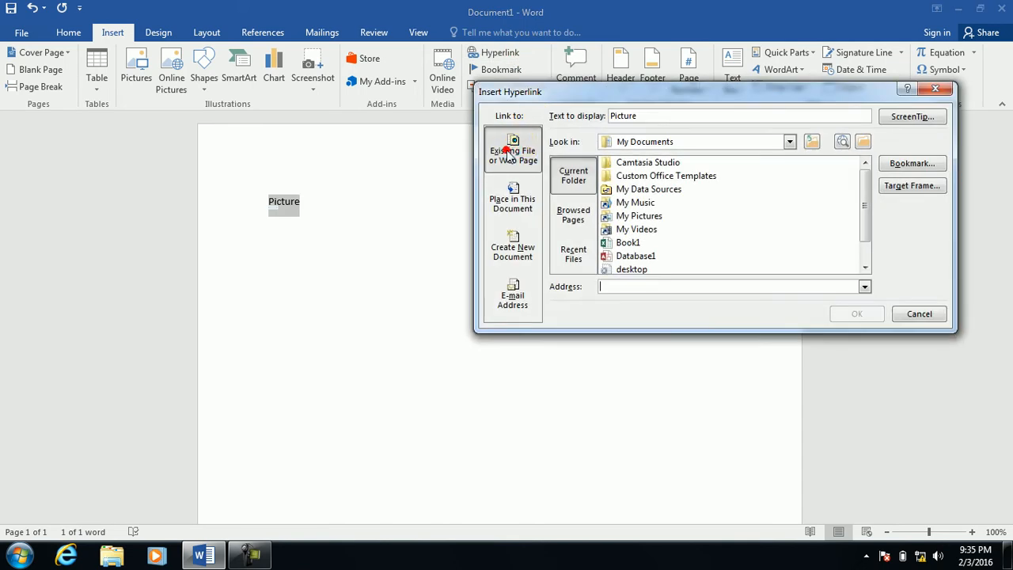
pyautogui.click(578, 212)
pyautogui.click(576, 250)
pyautogui.click(574, 215)
# Link Picture to the My Pictures folder, then follow the link once.
pyautogui.click(573, 178)
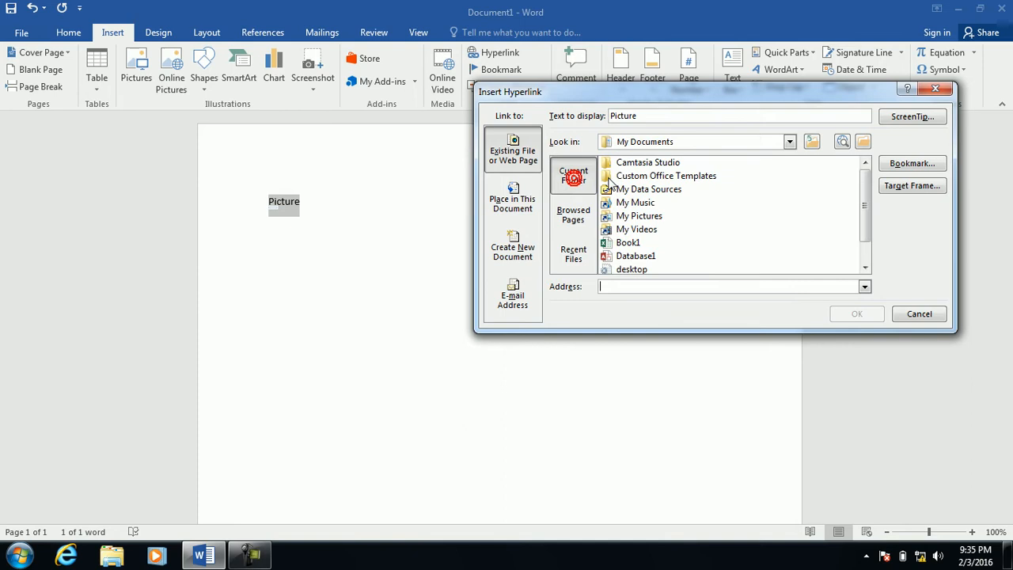
pyautogui.click(624, 220)
pyautogui.click(627, 190)
pyautogui.click(633, 204)
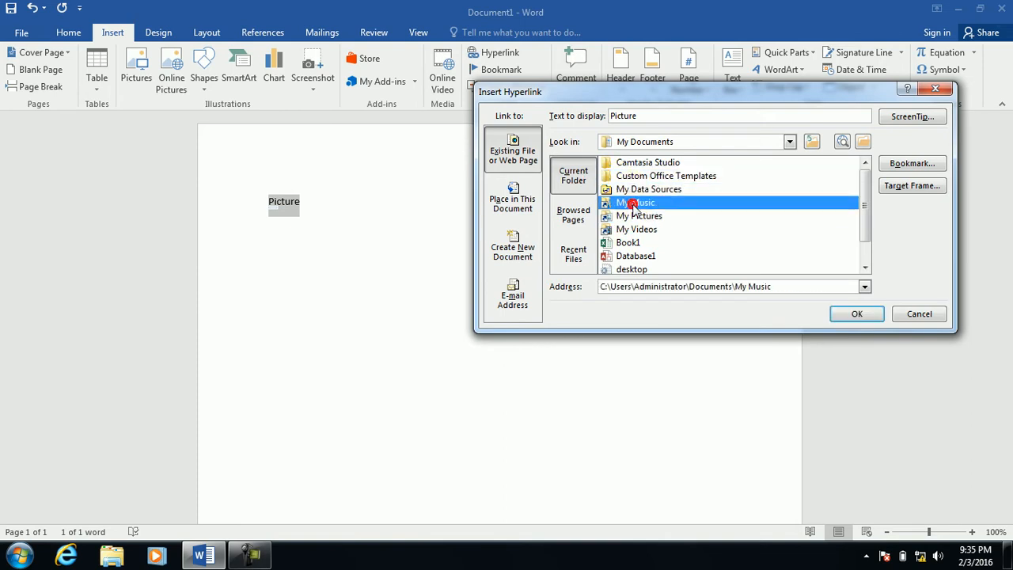
pyautogui.click(638, 215)
pyautogui.click(856, 313)
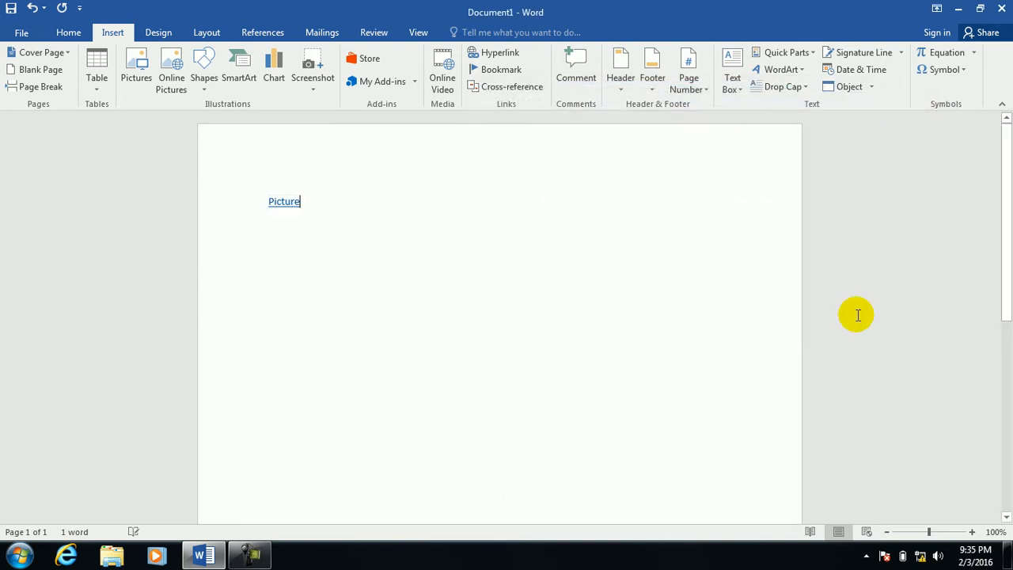
pyautogui.keyDown('ctrl'); pyautogui.click(290, 205); pyautogui.keyUp('ctrl')
pyautogui.click(532, 340)
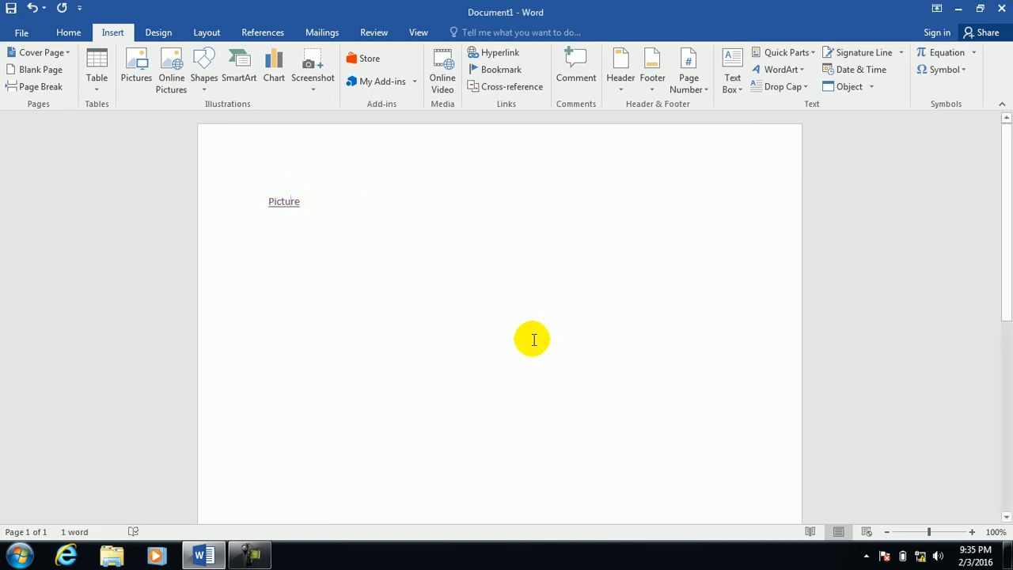
# Select the linked word Picture and edit its hyperlink, briefly trying Browse the Web.
pyautogui.click(618, 295)
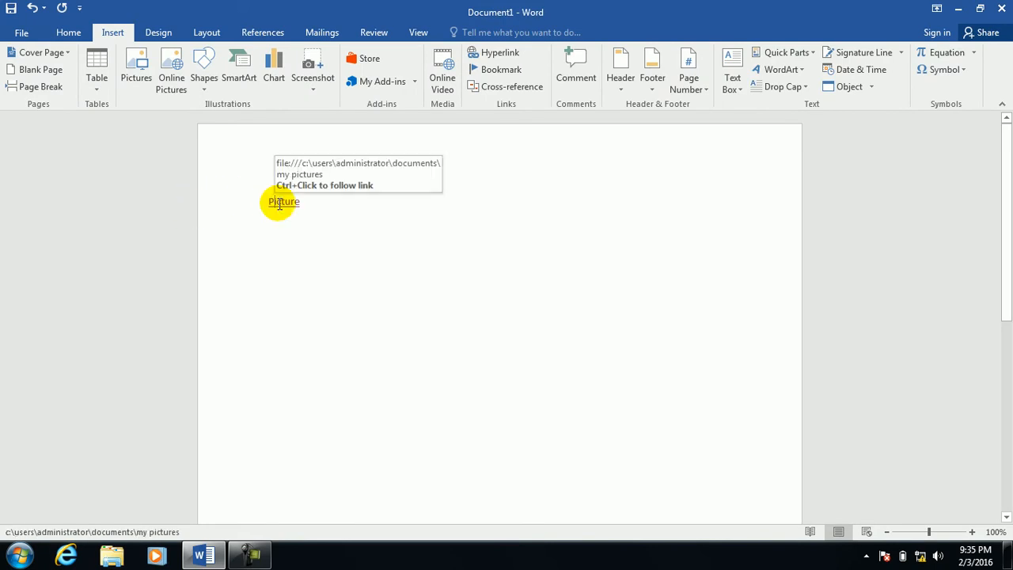
pyautogui.moveTo(368, 207); pyautogui.dragTo(215, 208)
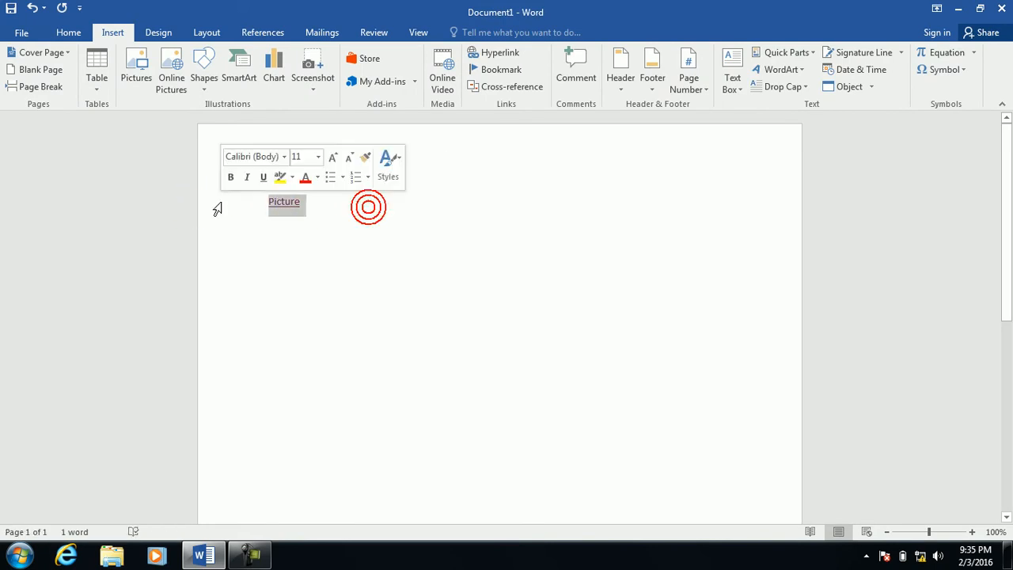
pyautogui.click(499, 53)
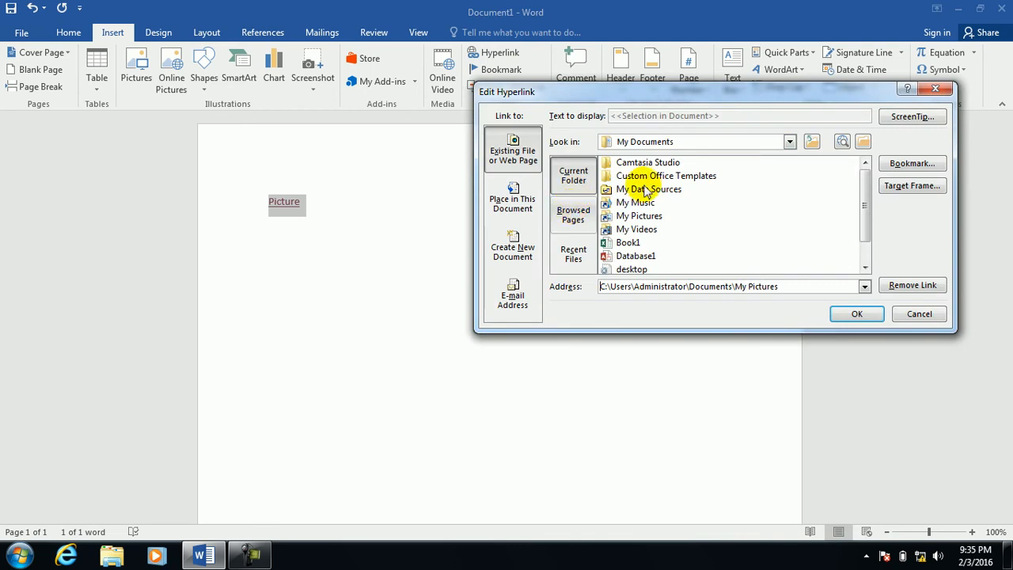
pyautogui.click(790, 142)
pyautogui.click(811, 142)
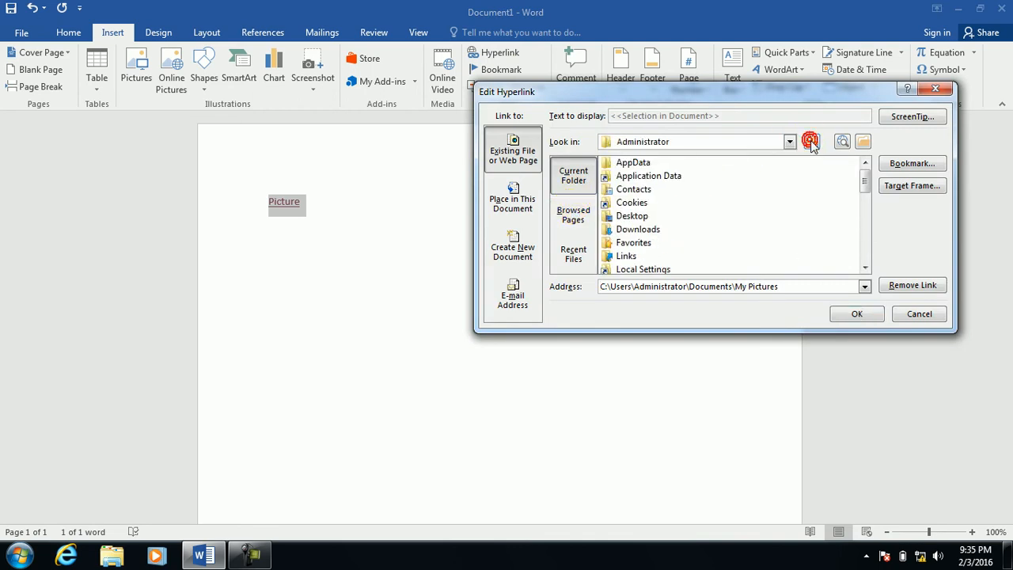
pyautogui.click(842, 142)
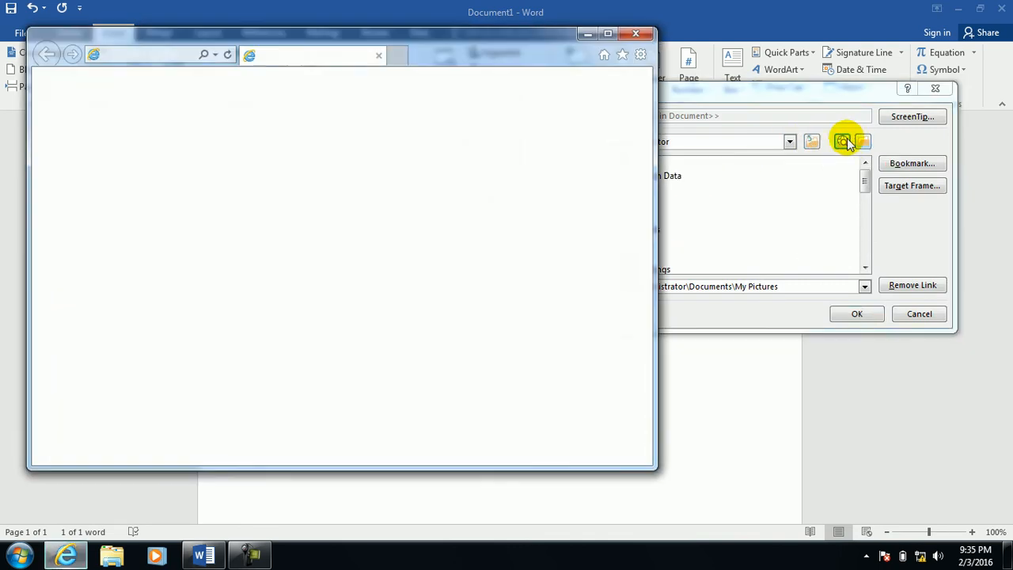
pyautogui.click(554, 116)
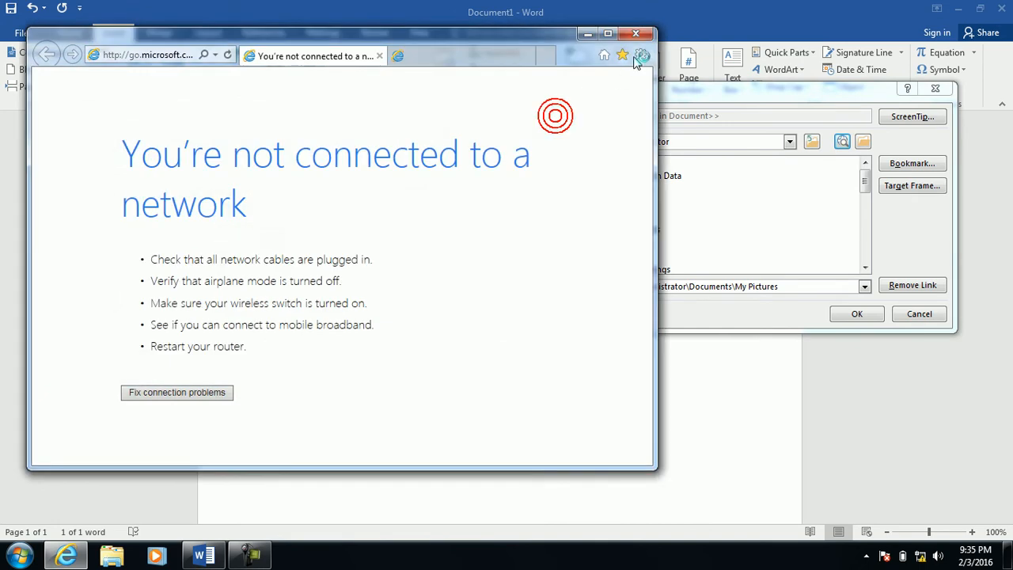
pyautogui.click(636, 33)
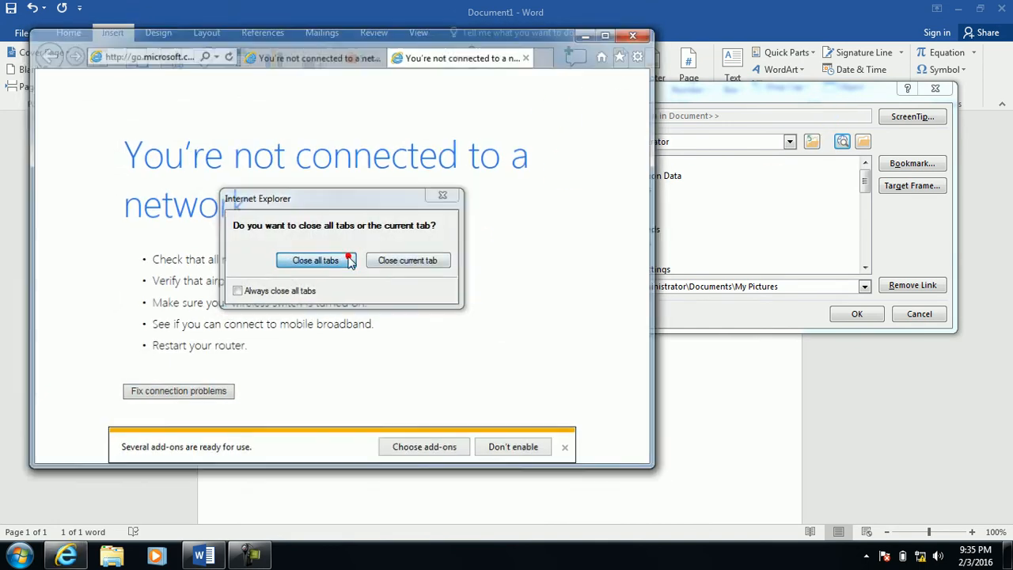
pyautogui.click(351, 262)
# Browse to Libraries > Pictures > Sample Pictures with All Files shown, picking a sample image.
pyautogui.click(862, 142)
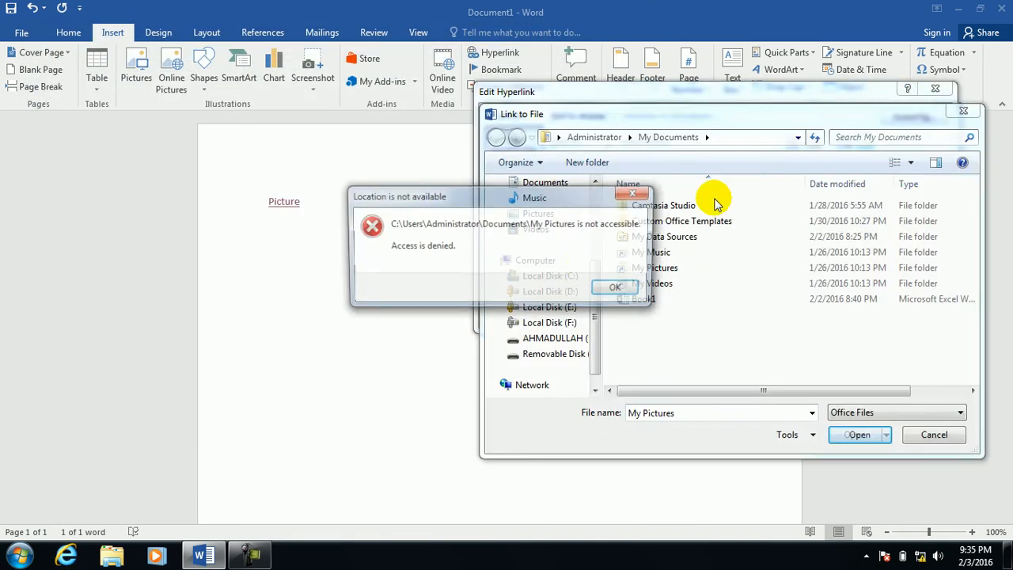
pyautogui.click(620, 287)
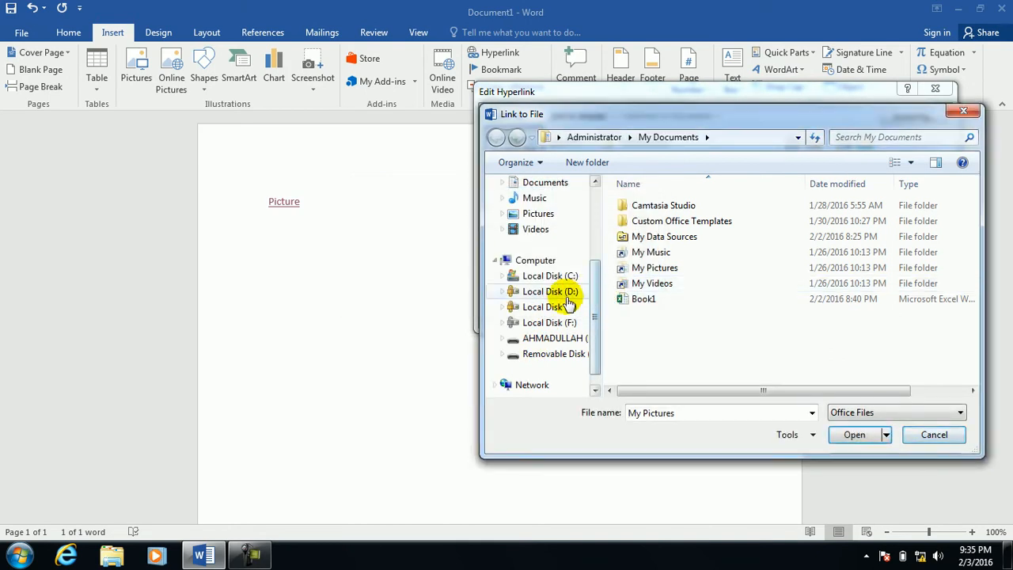
pyautogui.click(540, 212)
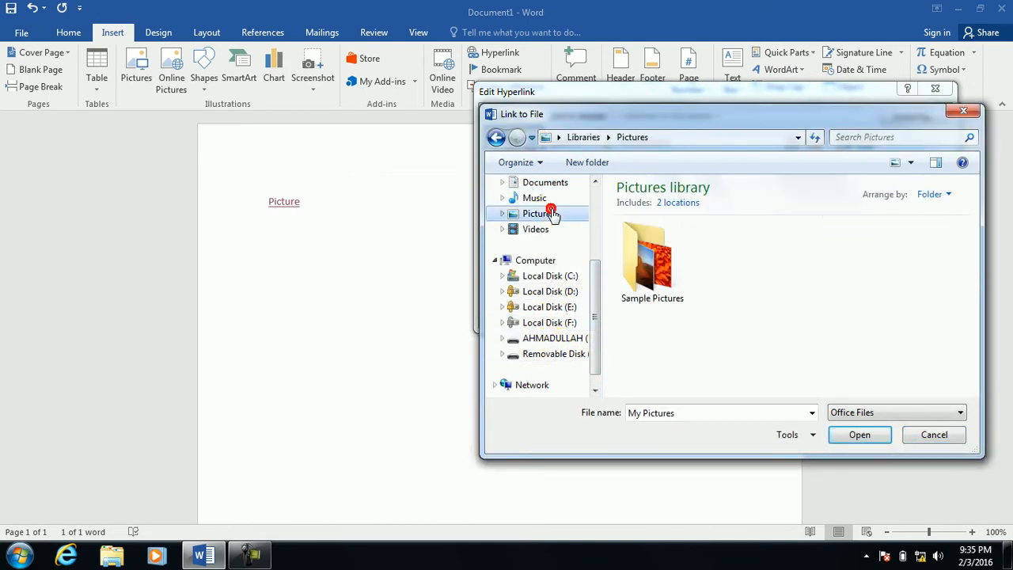
pyautogui.doubleClick(634, 252)
pyautogui.click(842, 413)
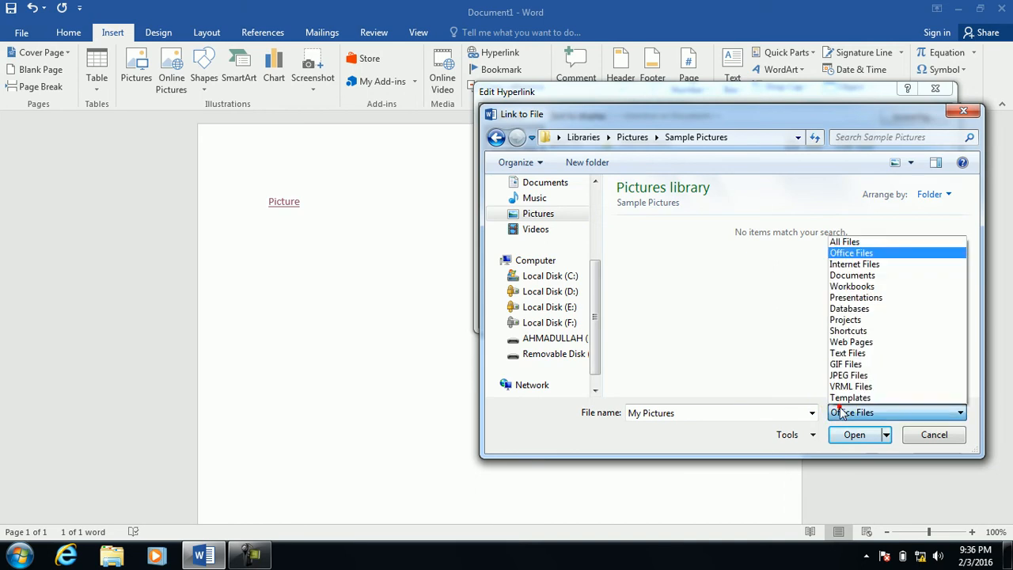
pyautogui.click(839, 236)
pyautogui.click(705, 259)
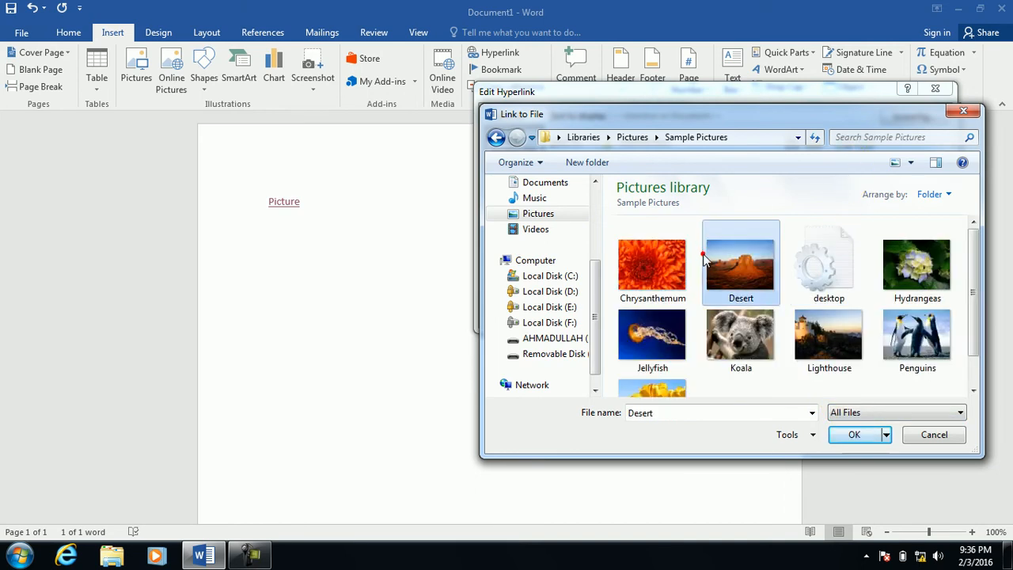
pyautogui.click(669, 261)
pyautogui.click(854, 434)
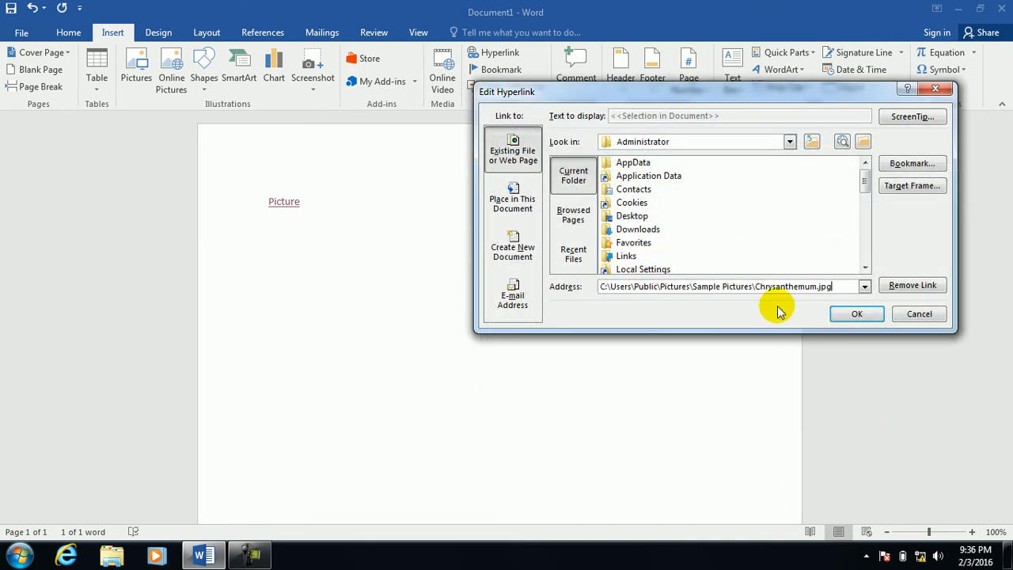
pyautogui.click(839, 313)
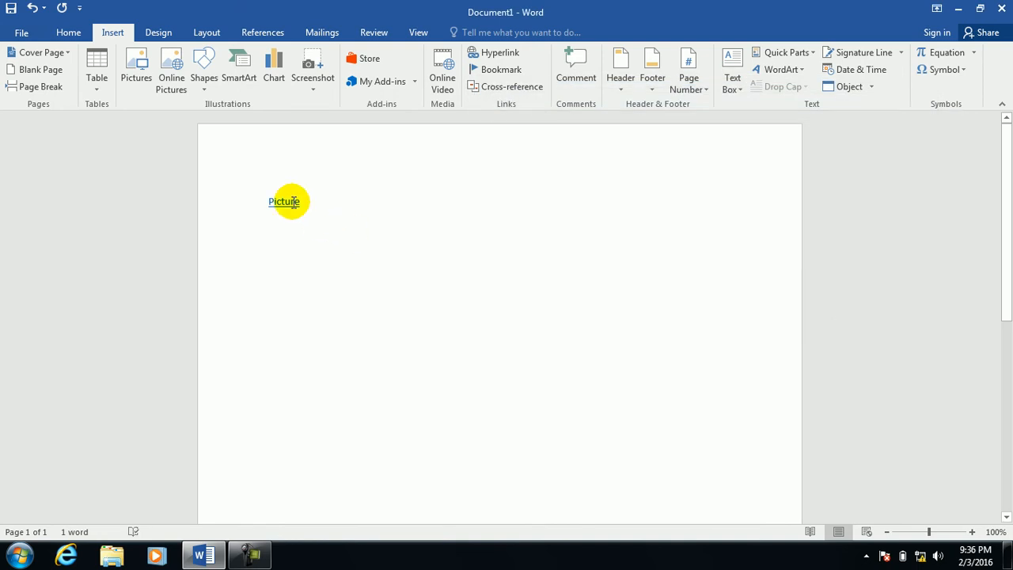
pyautogui.keyDown('ctrl'); pyautogui.click(285, 203); pyautogui.keyUp('ctrl')
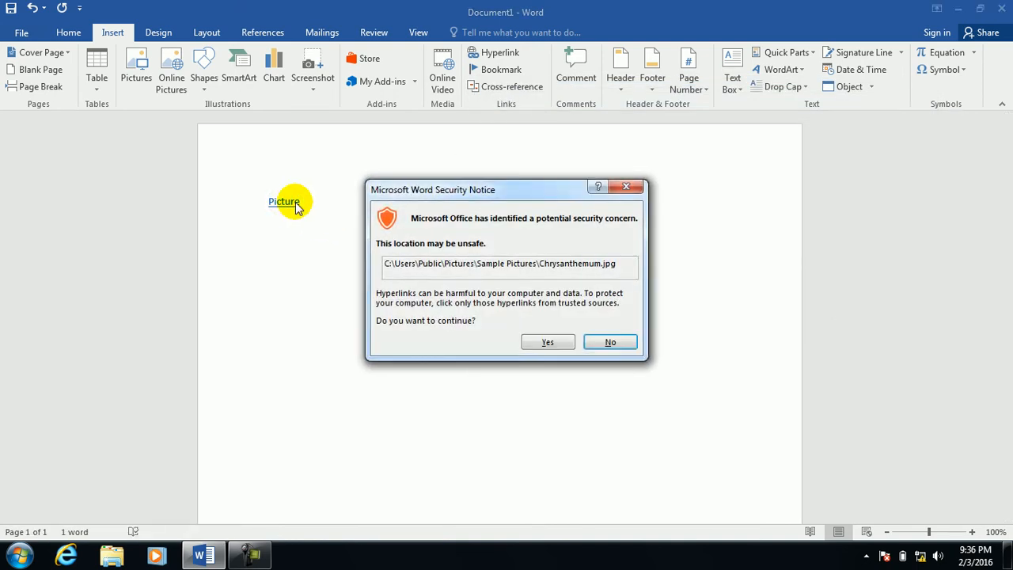
pyautogui.click(557, 342)
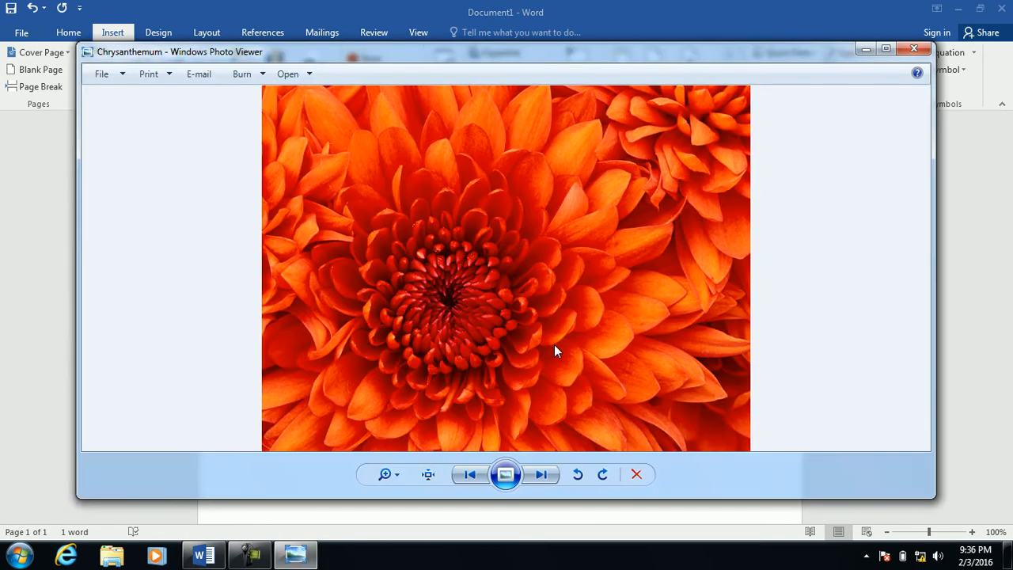
pyautogui.click(914, 49)
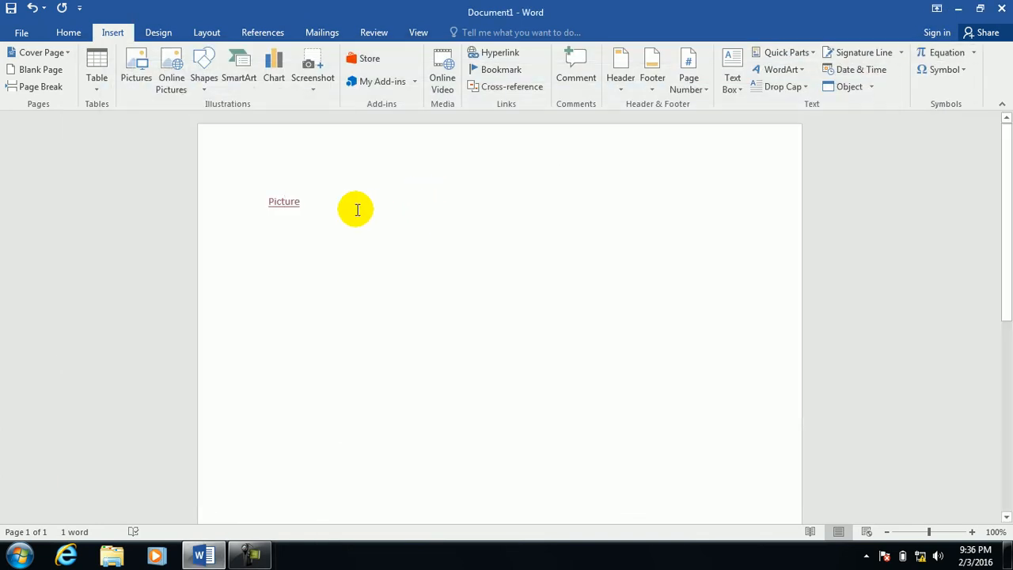
pyautogui.moveTo(353, 209); pyautogui.dragTo(0, 173)
# Replace Picture with 'If you want to open excel file click here' in a larger font.
pyautogui.press('Delete')
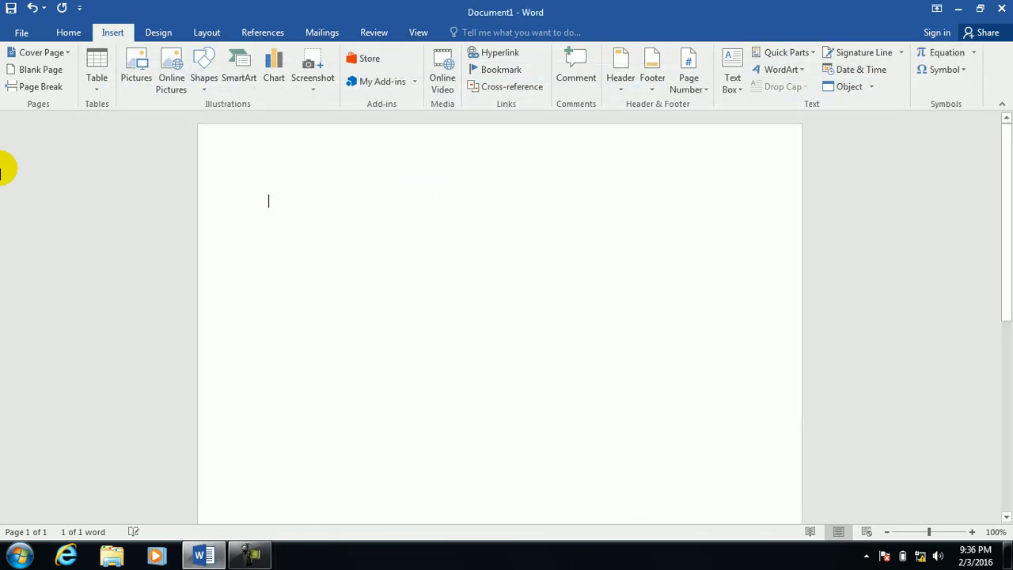
pyautogui.write('If')
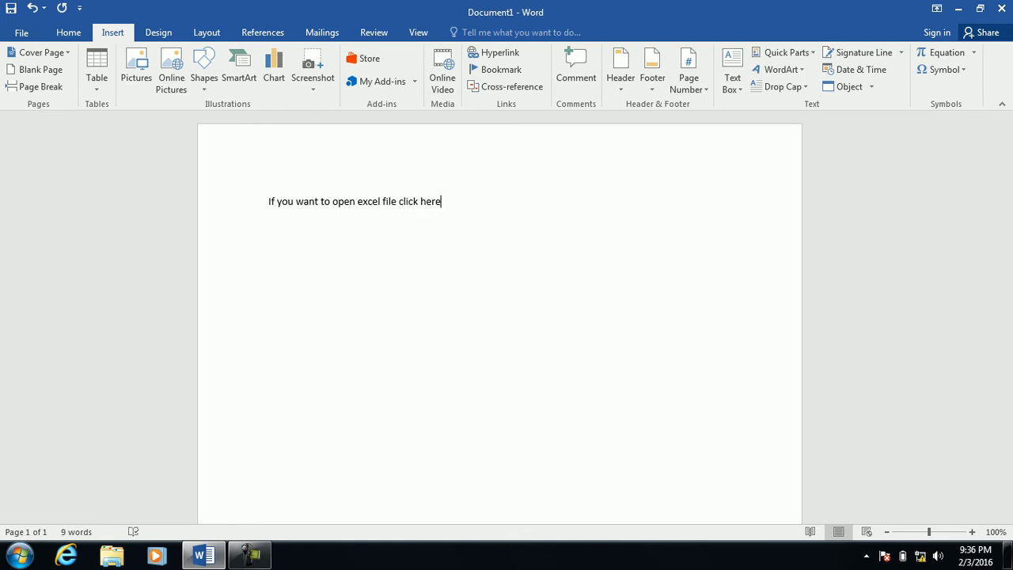
pyautogui.hotkey('ctrl', 'a')
pyautogui.hotkey('ctrl', 'c')
pyautogui.hotkey('ctrl', 'shift', '.')
pyautogui.hotkey('ctrl', 'shift', '.')
pyautogui.hotkey('ctrl', 'shift', '.')
pyautogui.hotkey('ctrl', 'shift', '.')
pyautogui.hotkey('ctrl', 'shift', '.')
pyautogui.hotkey('ctrl', 'shift', '.')
pyautogui.hotkey('ctrl', 'shift', '.')
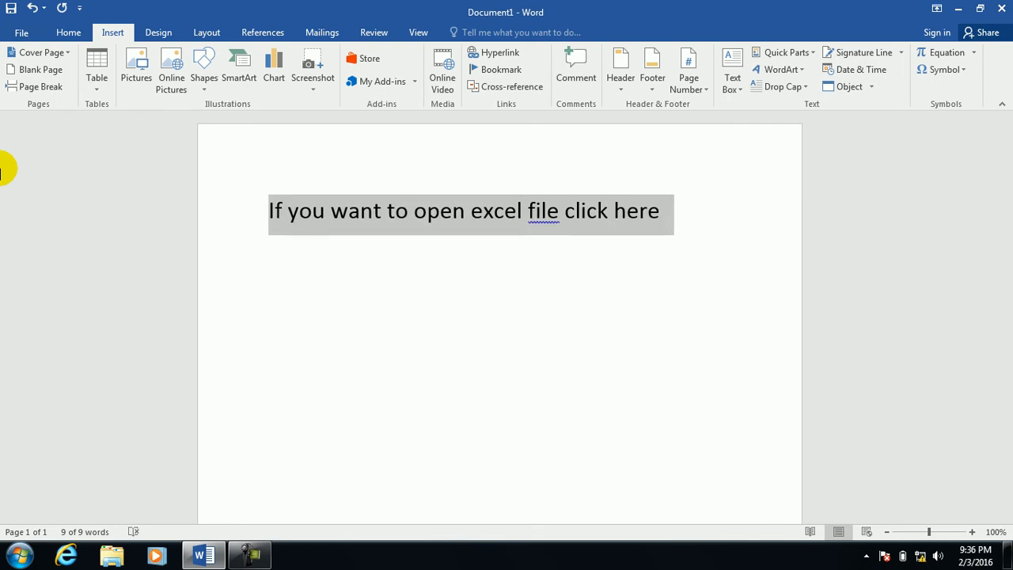
pyautogui.hotkey('ctrl', 'shift', ',')
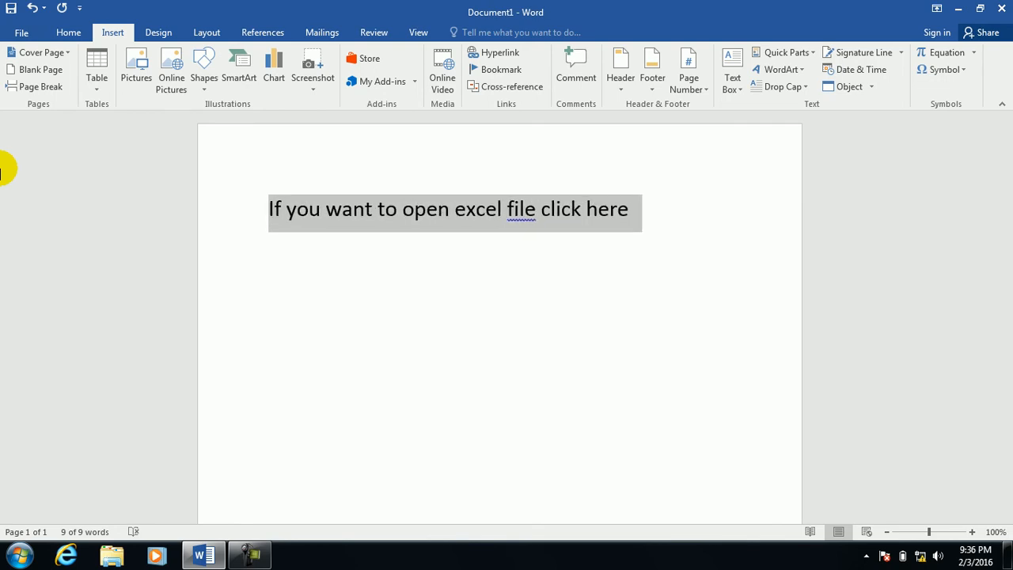
# Select the words 'click here' at the end of the sentence.
pyautogui.click(558, 210)
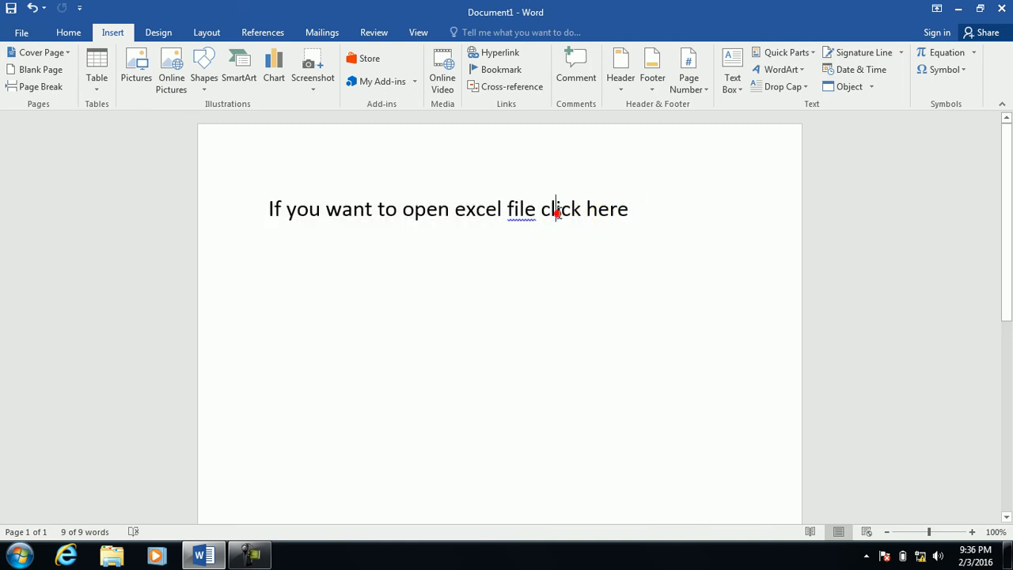
pyautogui.moveTo(638, 212); pyautogui.dragTo(507, 210)
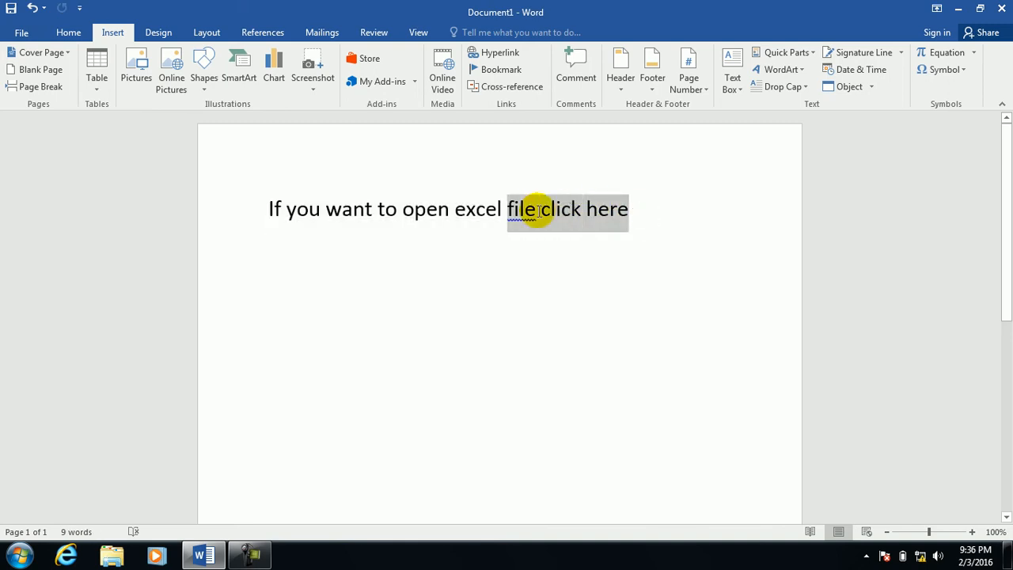
pyautogui.click(560, 209)
pyautogui.moveTo(631, 210); pyautogui.dragTo(542, 211)
# Link 'click here' to the Book1.xlsx workbook in Documents and test-follow the link.
pyautogui.click(499, 53)
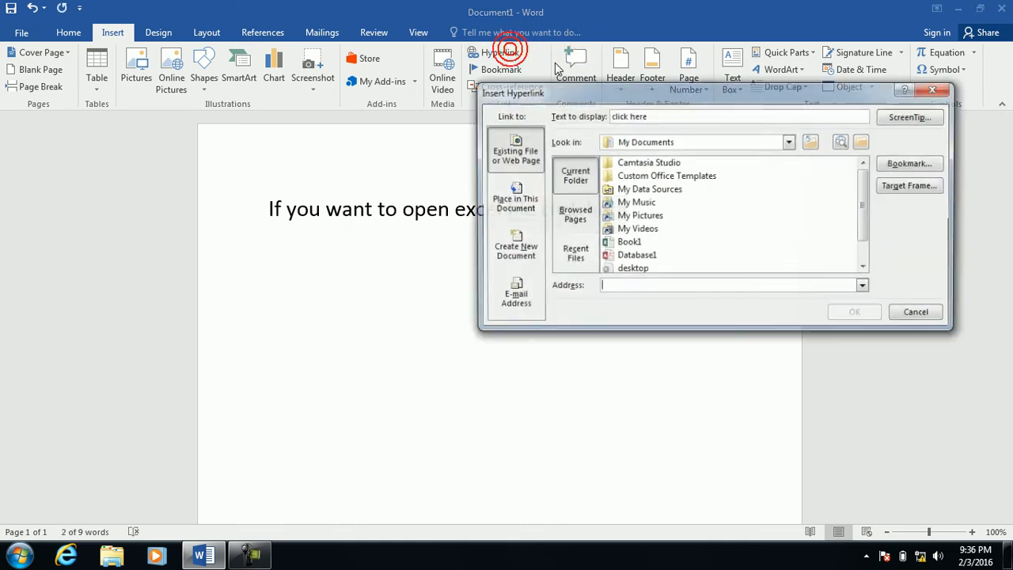
pyautogui.click(629, 243)
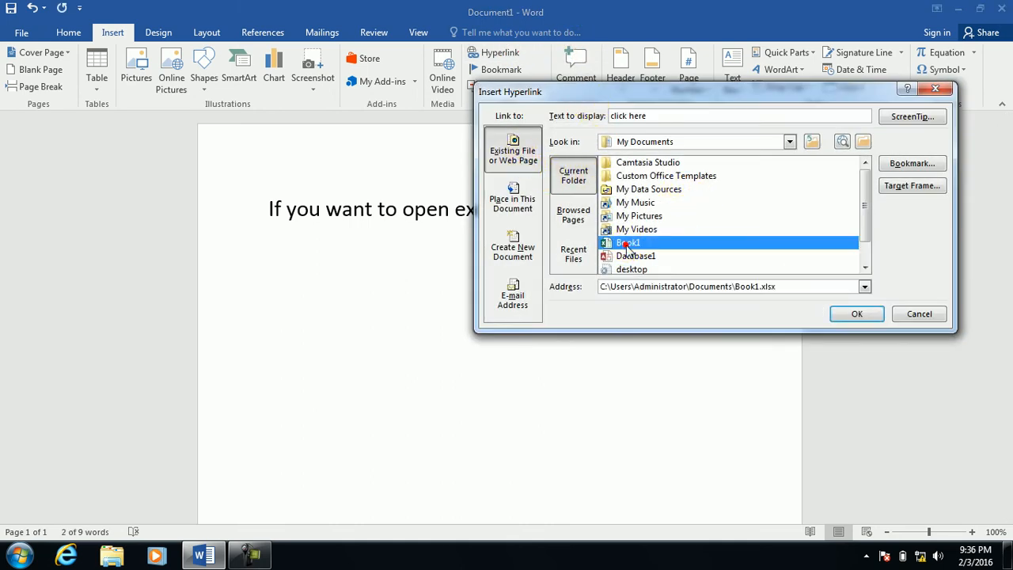
pyautogui.click(859, 313)
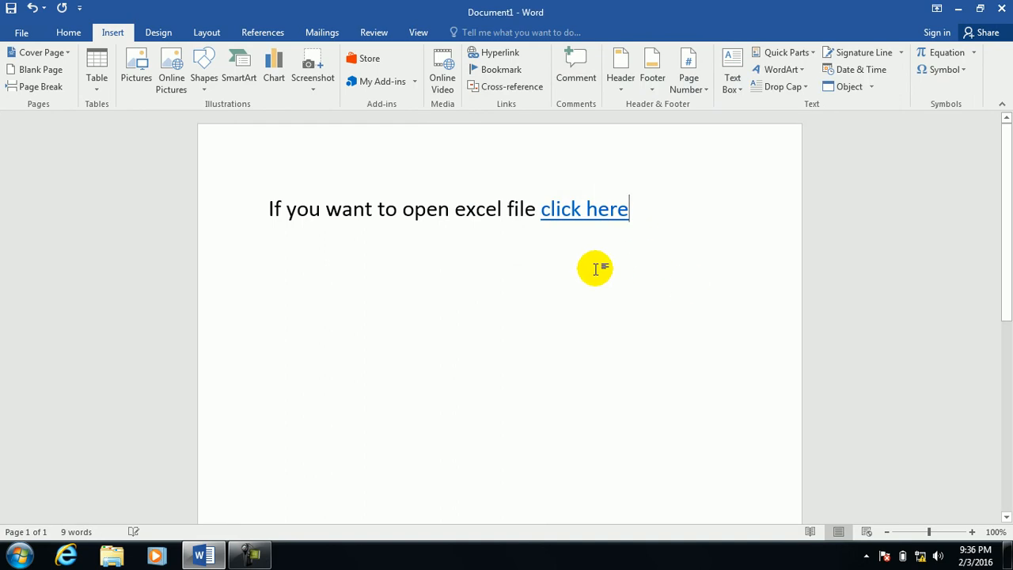
pyautogui.keyDown('ctrl'); pyautogui.click(571, 215); pyautogui.keyUp('ctrl')
pyautogui.click(559, 347)
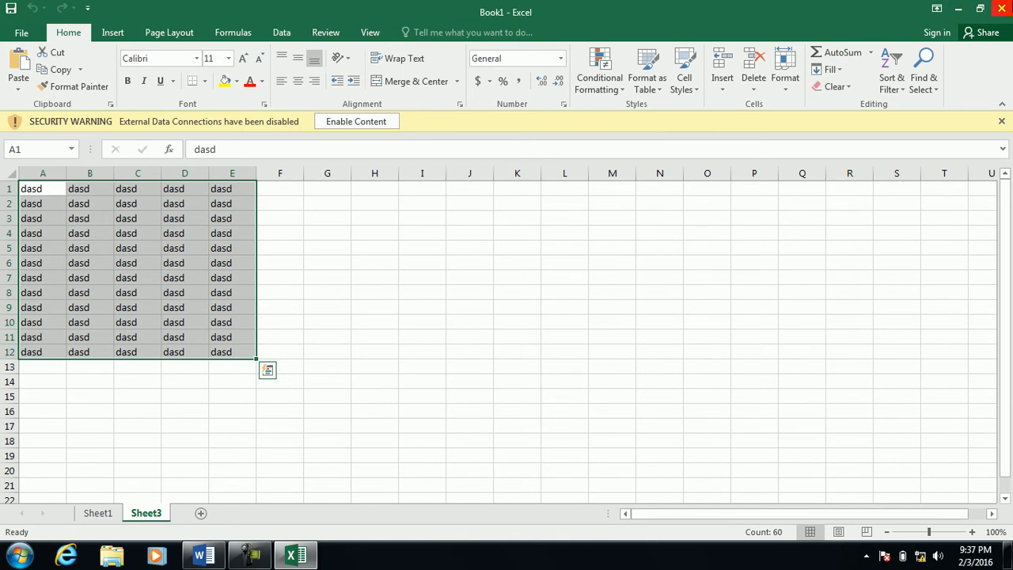
pyautogui.click(1001, 7)
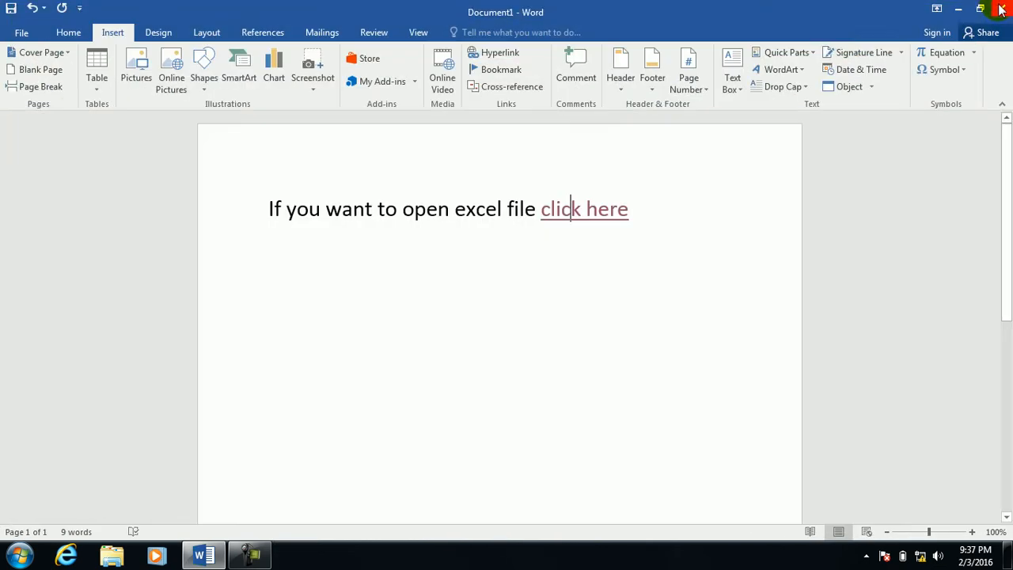
# Paste the sentence onto a new line and replace 'excel file' with 'picture'.
pyautogui.click(663, 204)
pyautogui.press('Return')
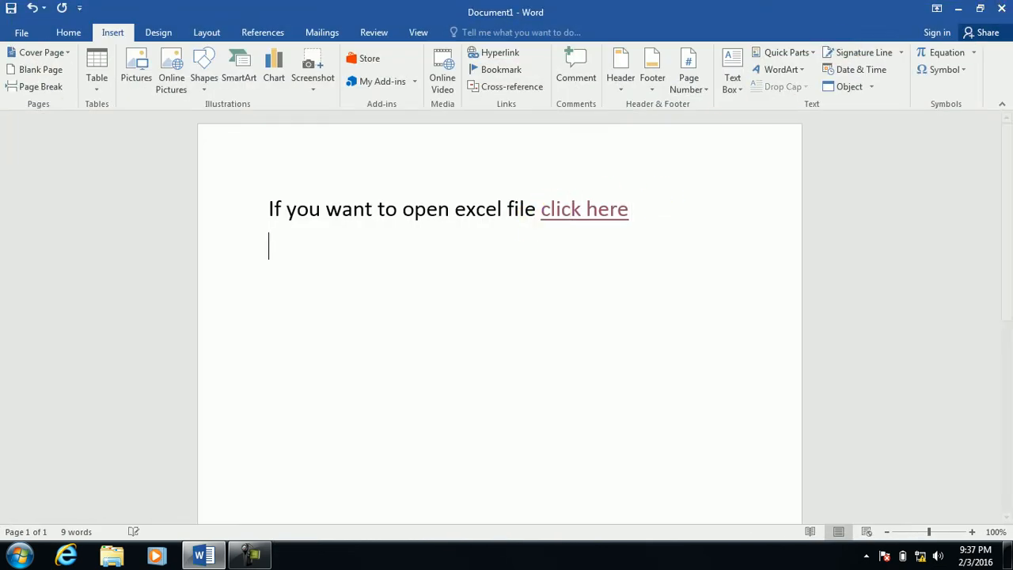
pyautogui.hotkey('ctrl', 'v')
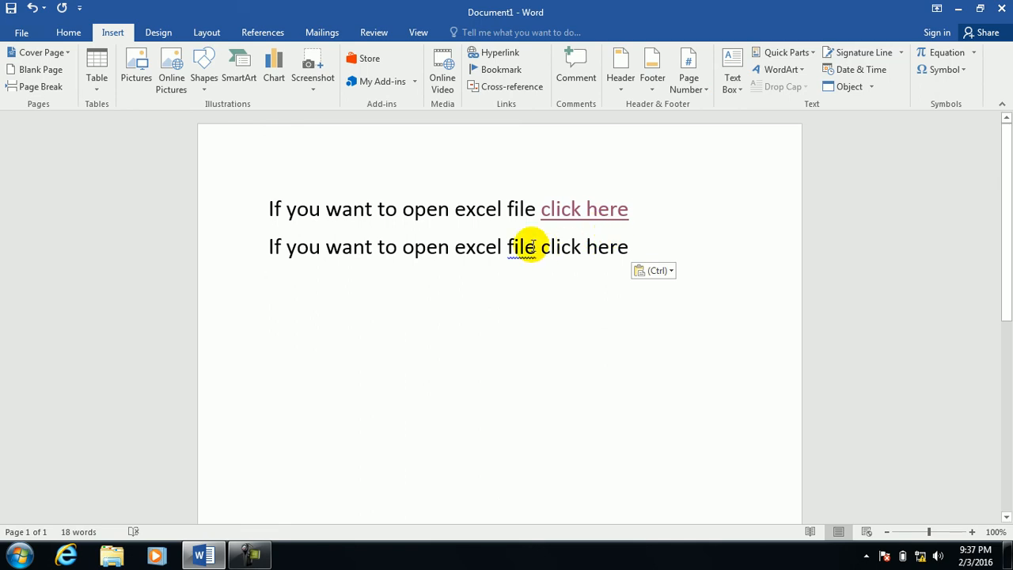
pyautogui.doubleClick(477, 246)
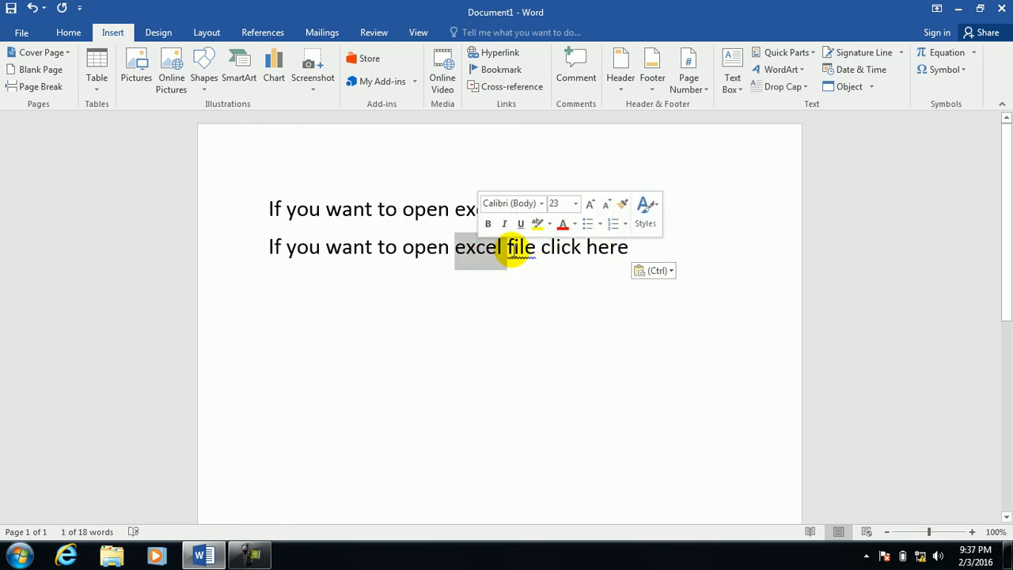
pyautogui.press('Delete')
pyautogui.press('Delete')
pyautogui.press('Delete')
pyautogui.press('Delete')
pyautogui.press('Delete')
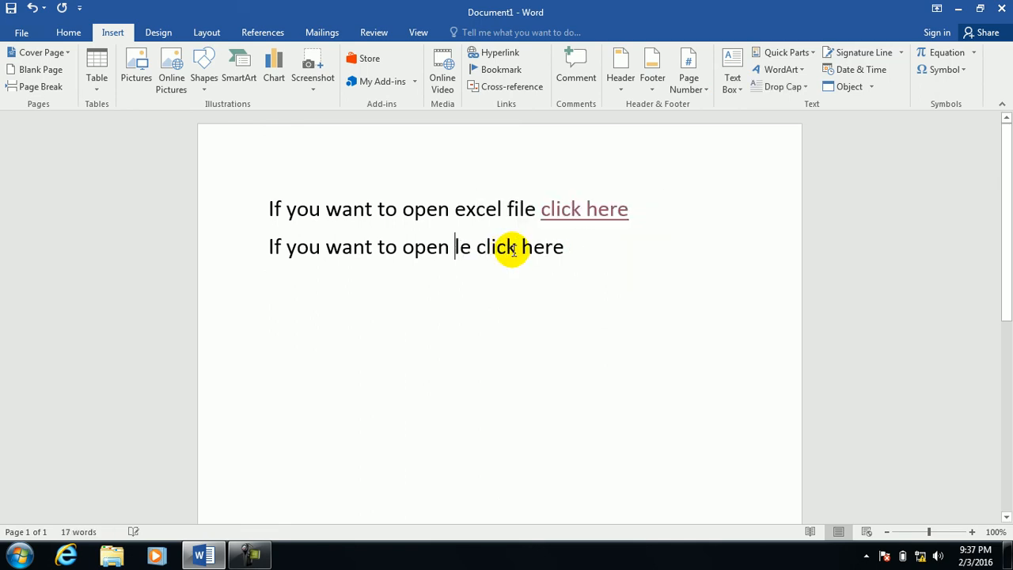
pyautogui.write('picture')
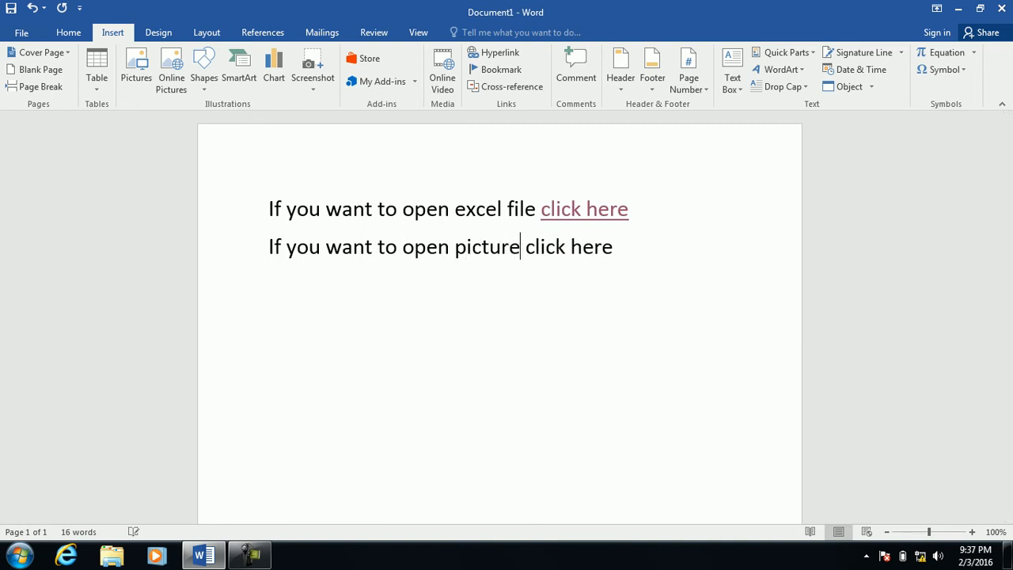
# Replace the line's 'click here' with a hyperlink whose display text and ScreenTip are set.
pyautogui.moveTo(613, 248); pyautogui.dragTo(539, 250)
pyautogui.press('Delete')
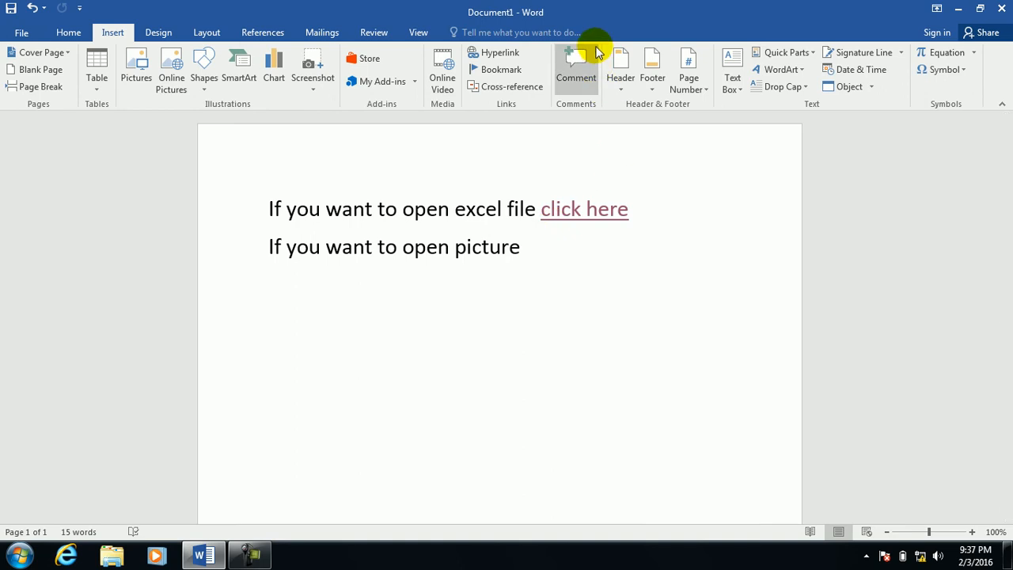
pyautogui.click(479, 54)
pyautogui.click(656, 115)
pyautogui.write('click her')
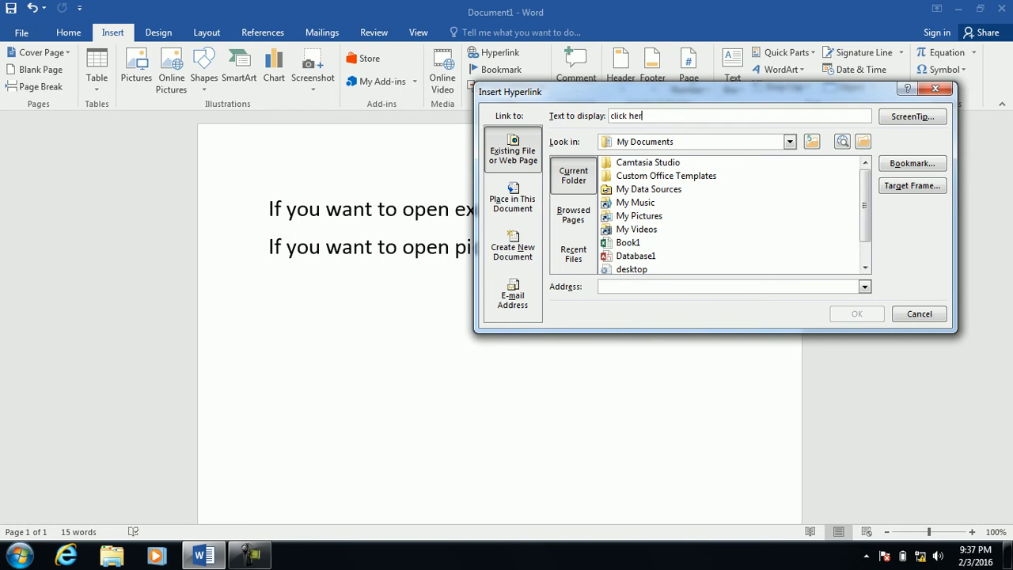
pyautogui.click(911, 117)
pyautogui.write('dddddddddddddddddddddddddddddd')
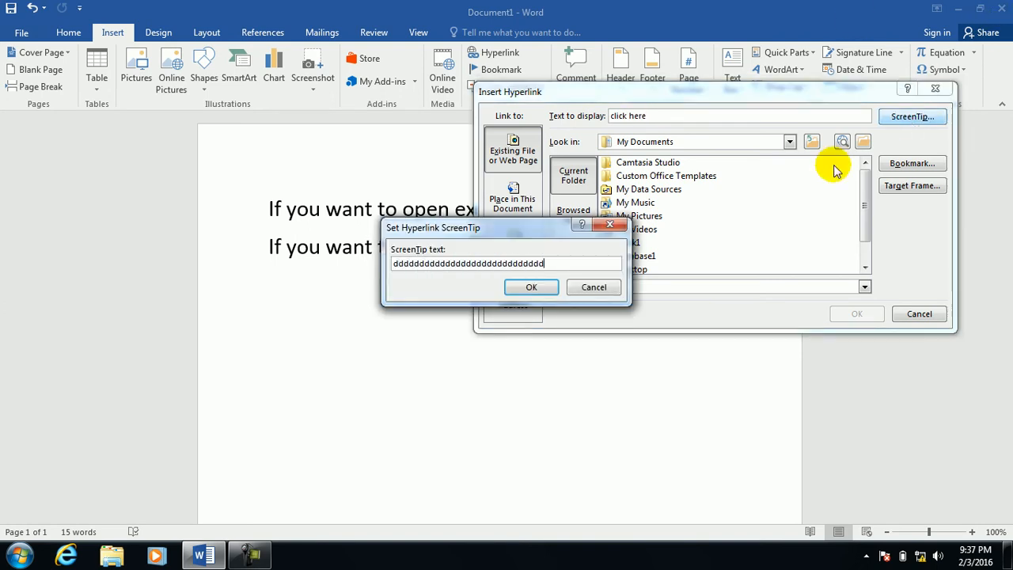
pyautogui.click(531, 287)
# Point the link at Hydrangeas.jpg in Pictures > Sample Pictures, showing all file types.
pyautogui.click(864, 141)
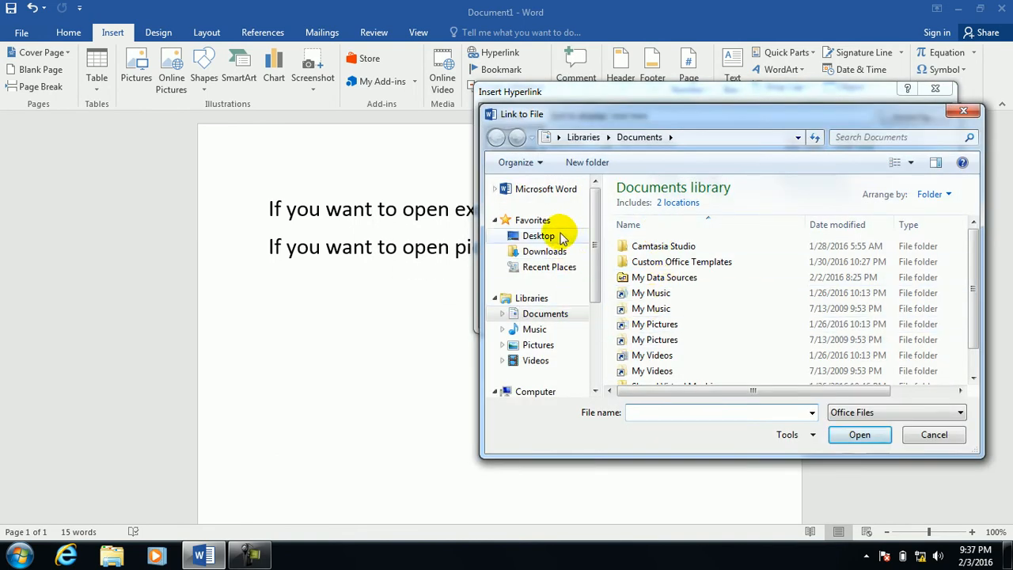
pyautogui.click(564, 237)
pyautogui.click(535, 344)
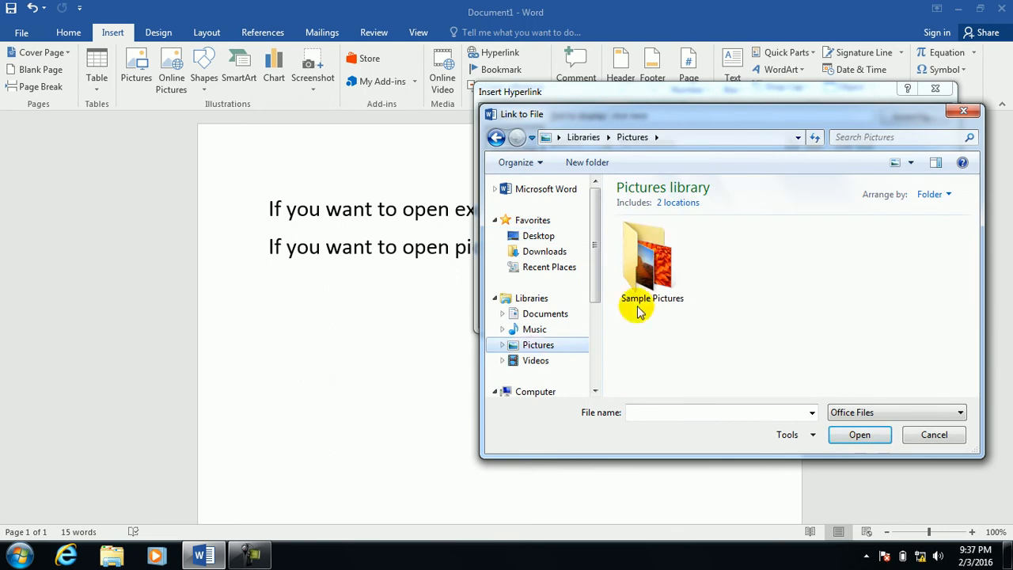
pyautogui.doubleClick(647, 285)
pyautogui.click(870, 412)
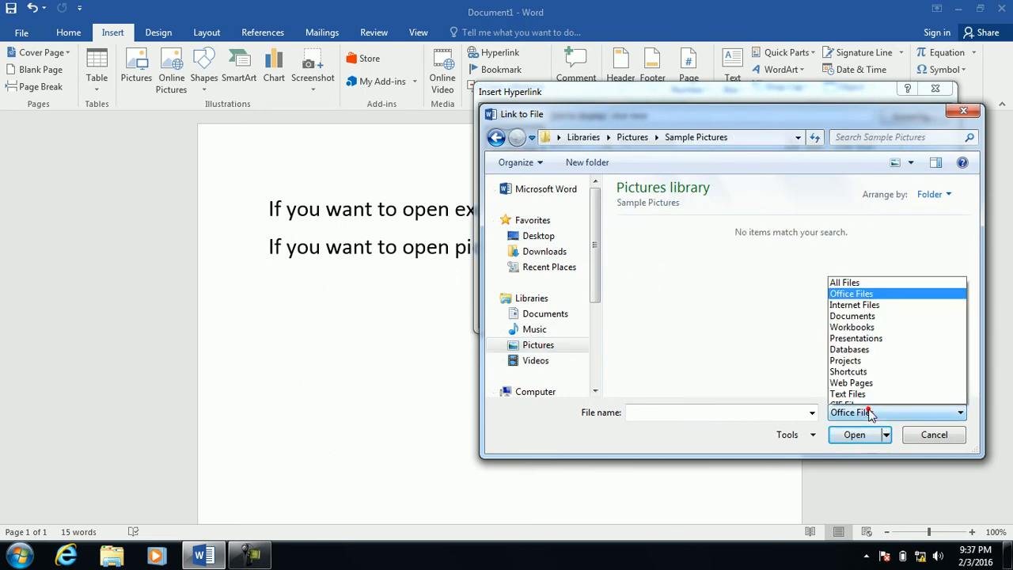
pyautogui.click(841, 236)
pyautogui.click(898, 273)
pyautogui.click(843, 435)
pyautogui.click(855, 315)
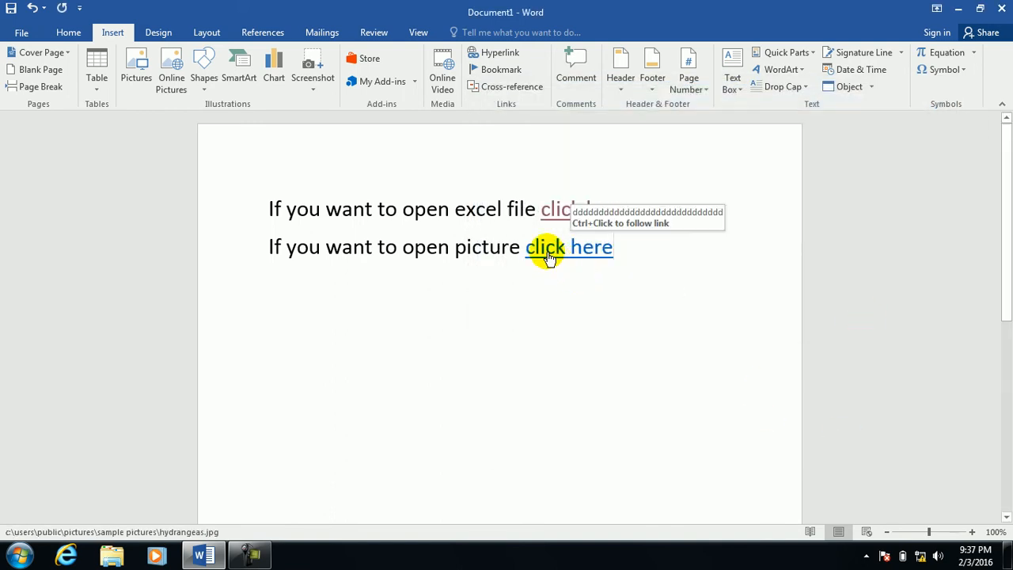
pyautogui.keyDown('ctrl'); pyautogui.click(548, 255); pyautogui.keyUp('ctrl')
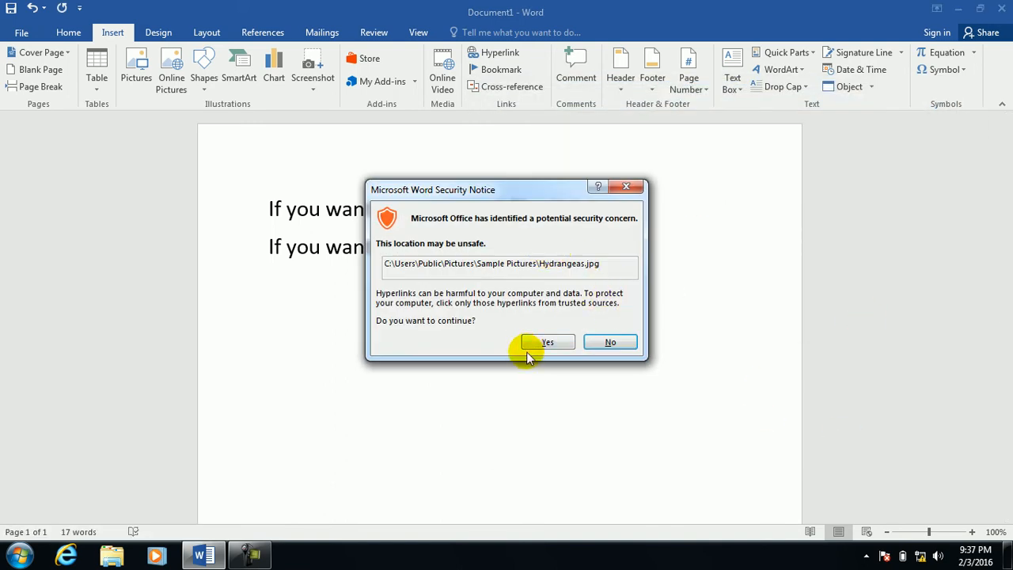
pyautogui.click(527, 348)
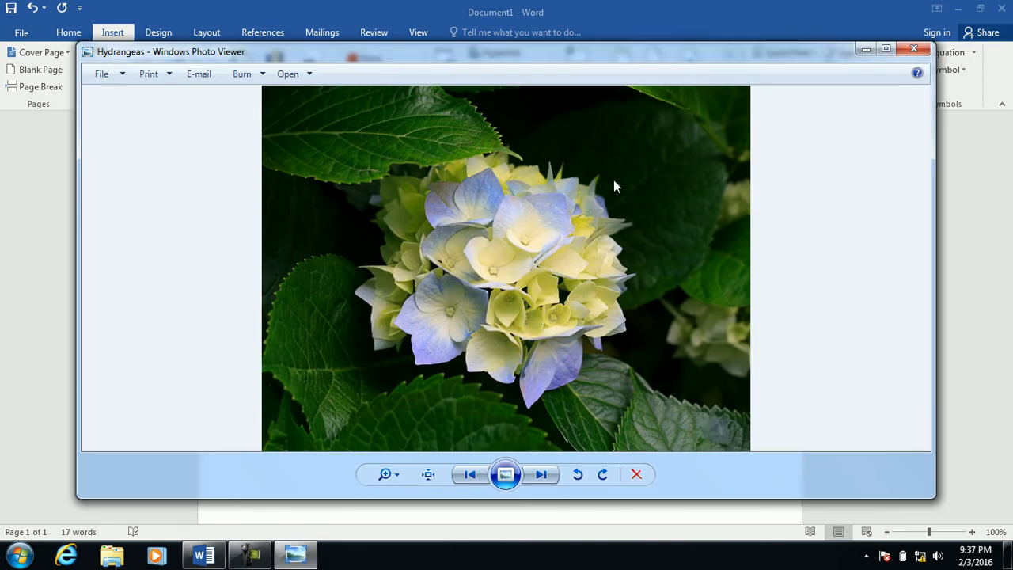
pyautogui.click(913, 49)
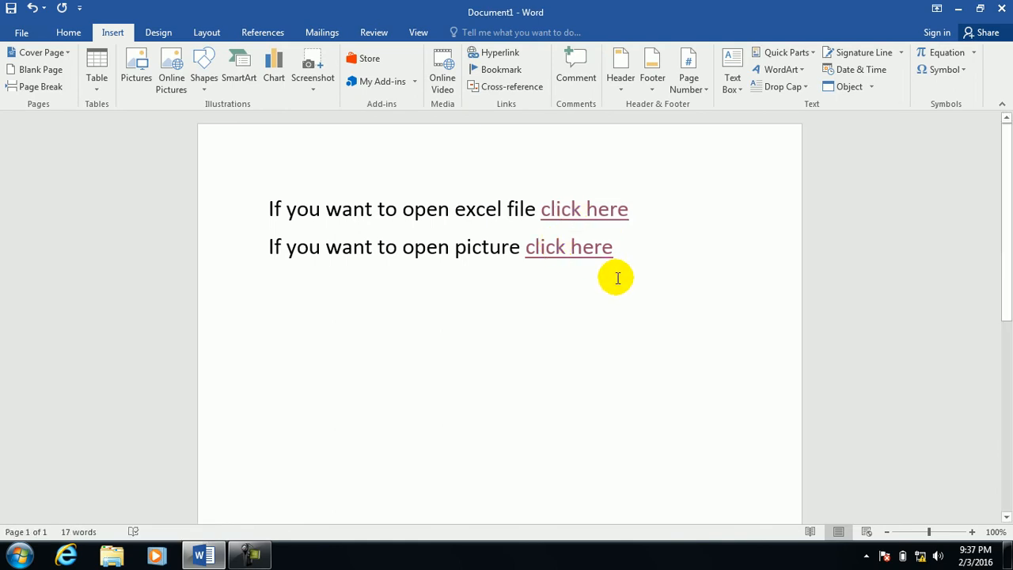
# Paste the sentence as a third line and replace 'excel file' with 'audio'.
pyautogui.press('Return')
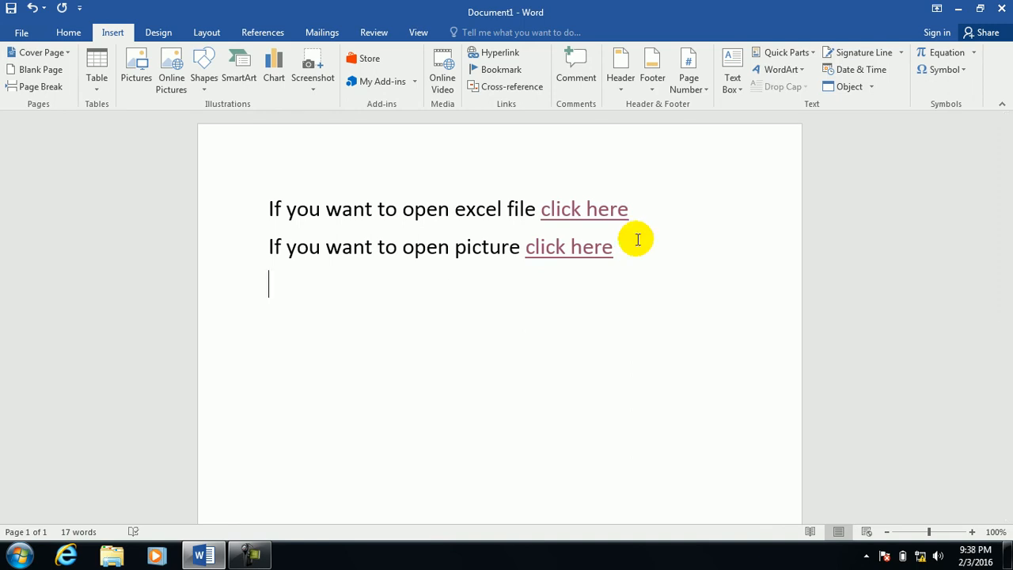
pyautogui.write('If you want to open excel file click here')
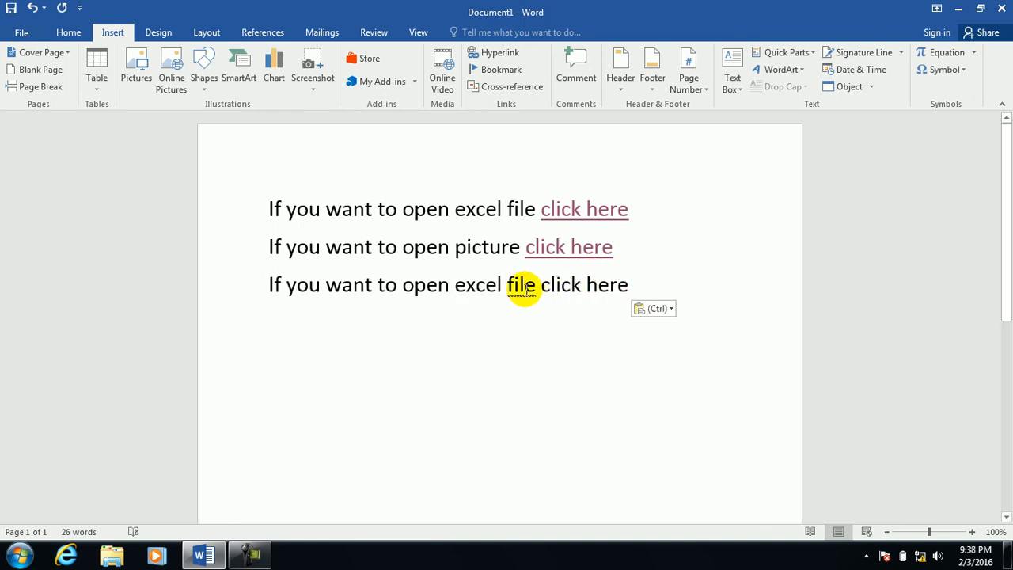
pyautogui.moveTo(536, 290); pyautogui.dragTo(464, 287)
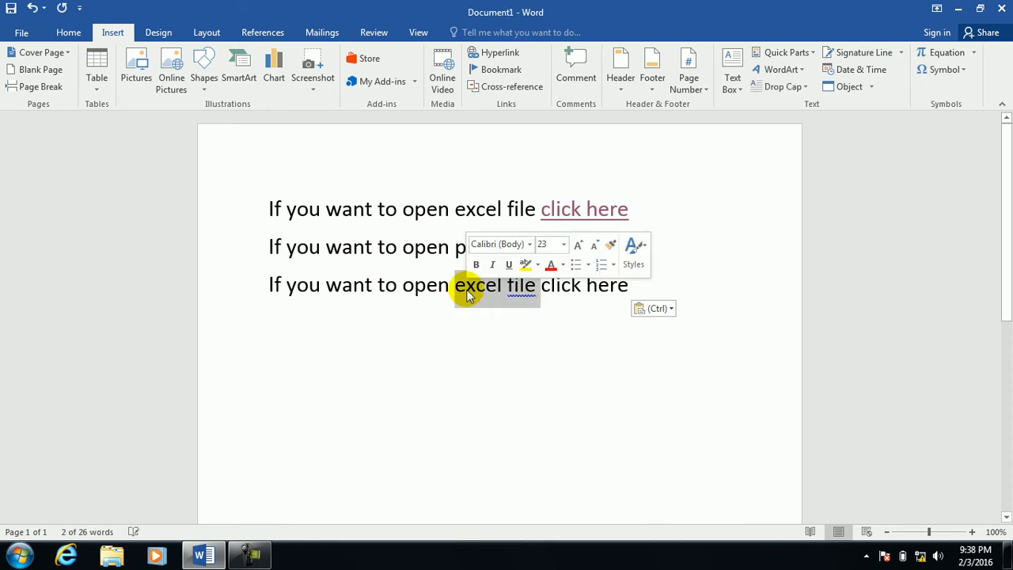
pyautogui.write('v')
pyautogui.press('BackSpace')
pyautogui.write('audio')
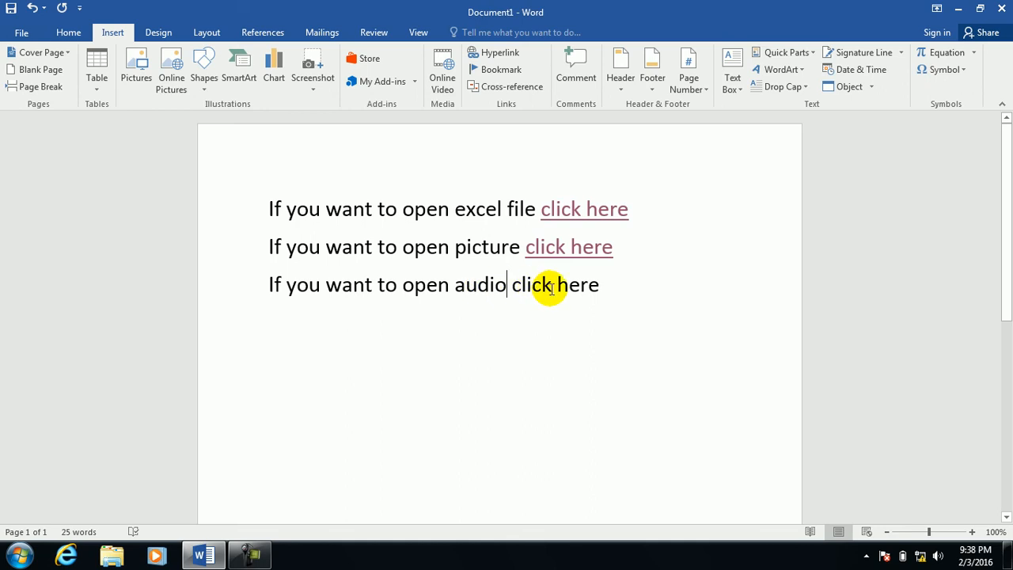
# Link the audio line's 'click here' to Maid with the Flaxen Hair in Music > Sample Music.
pyautogui.moveTo(600, 289); pyautogui.dragTo(510, 287)
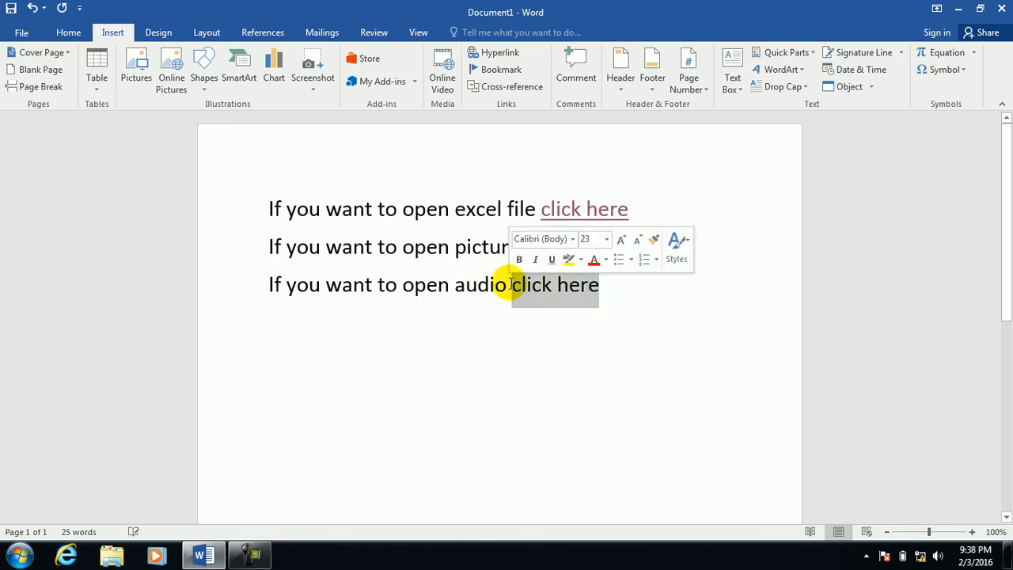
pyautogui.click(487, 52)
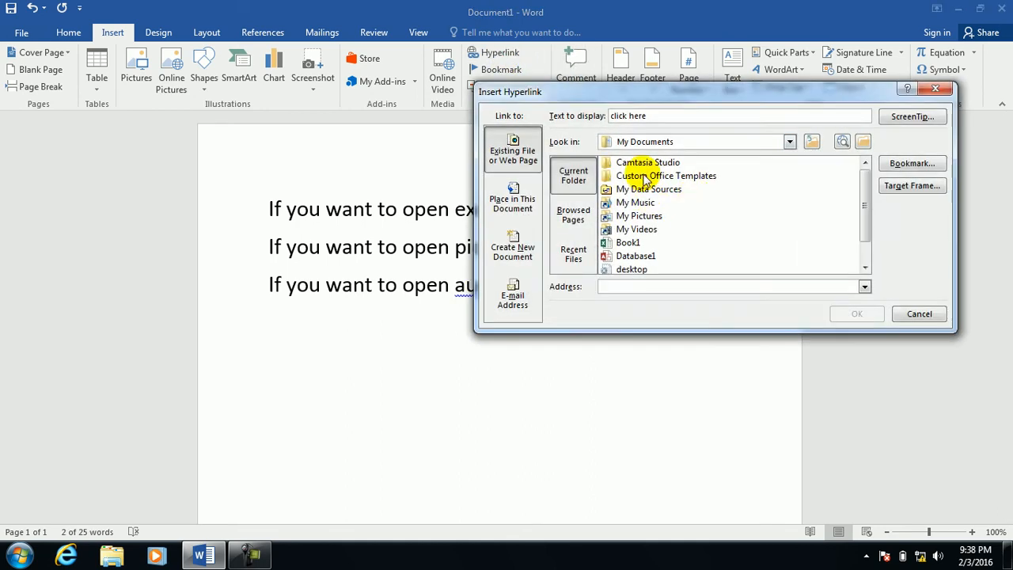
pyautogui.click(862, 141)
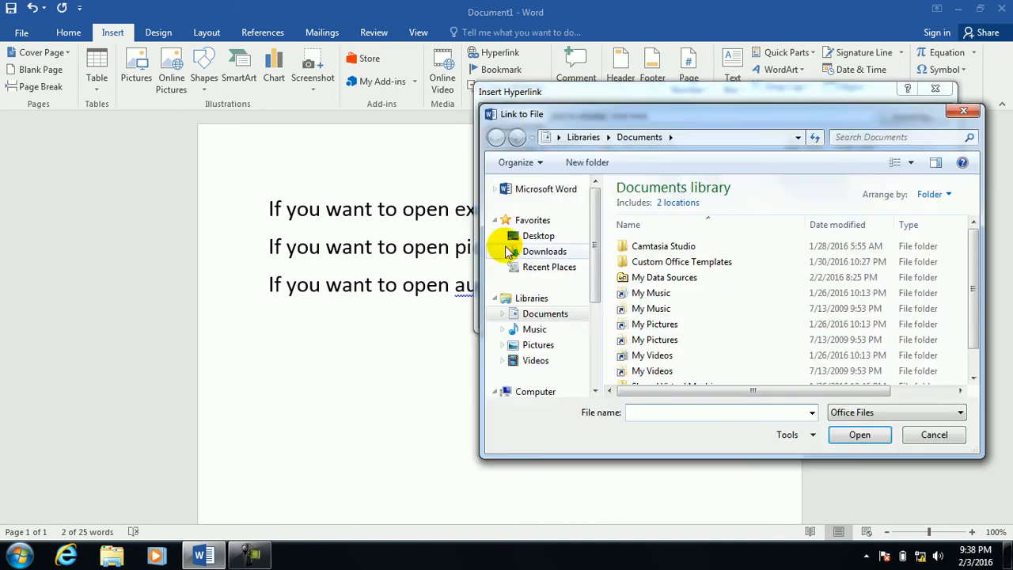
pyautogui.click(536, 331)
pyautogui.doubleClick(650, 245)
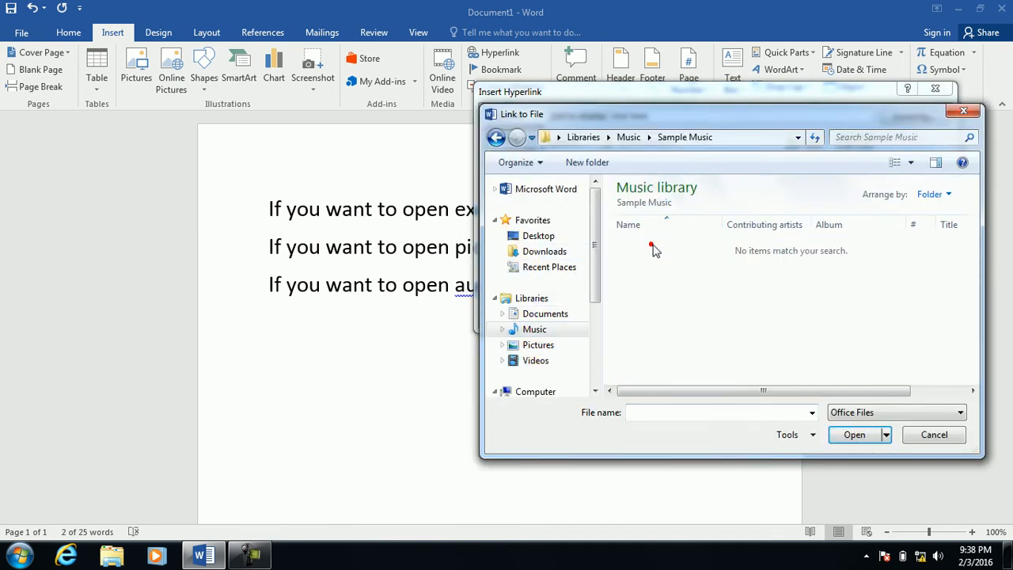
pyautogui.click(888, 411)
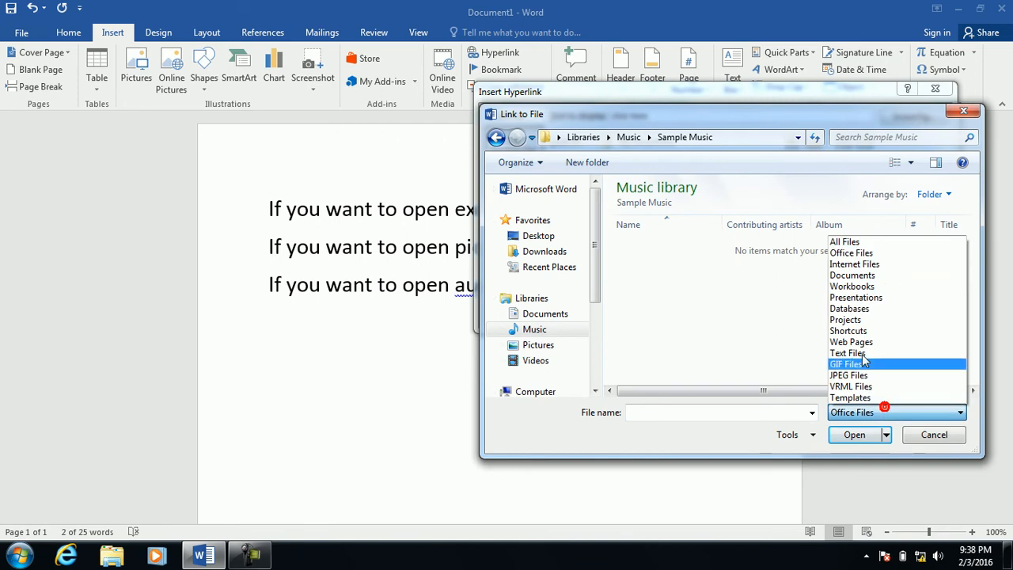
pyautogui.click(848, 242)
pyautogui.click(669, 277)
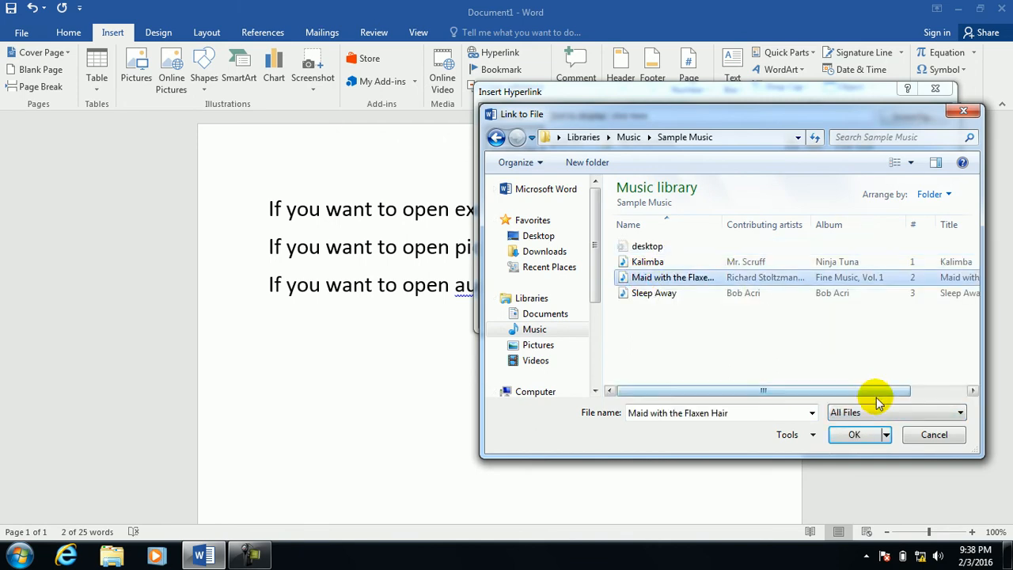
pyautogui.click(854, 434)
pyautogui.click(855, 313)
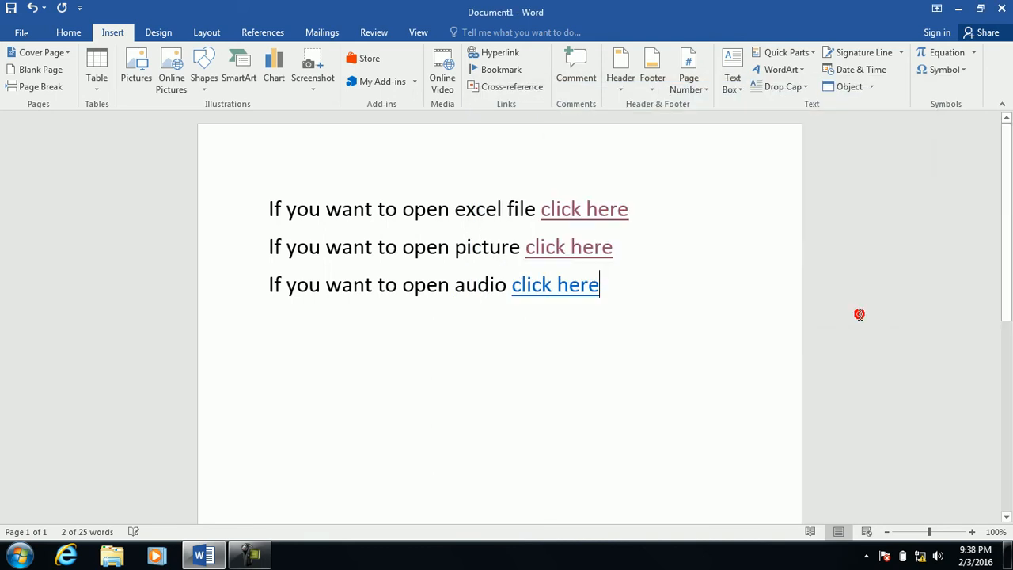
# Test the audio link in Windows Media Player with recommended settings, close it, and add a new line.
pyautogui.keyDown('ctrl'); pyautogui.click(531, 303); pyautogui.keyUp('ctrl')
pyautogui.click(544, 344)
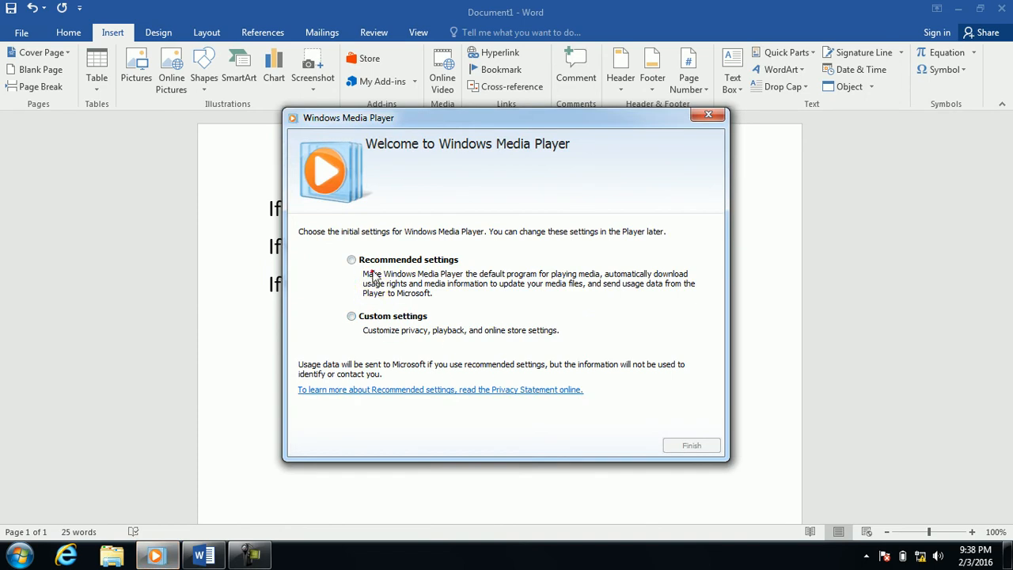
pyautogui.click(378, 264)
pyautogui.click(692, 445)
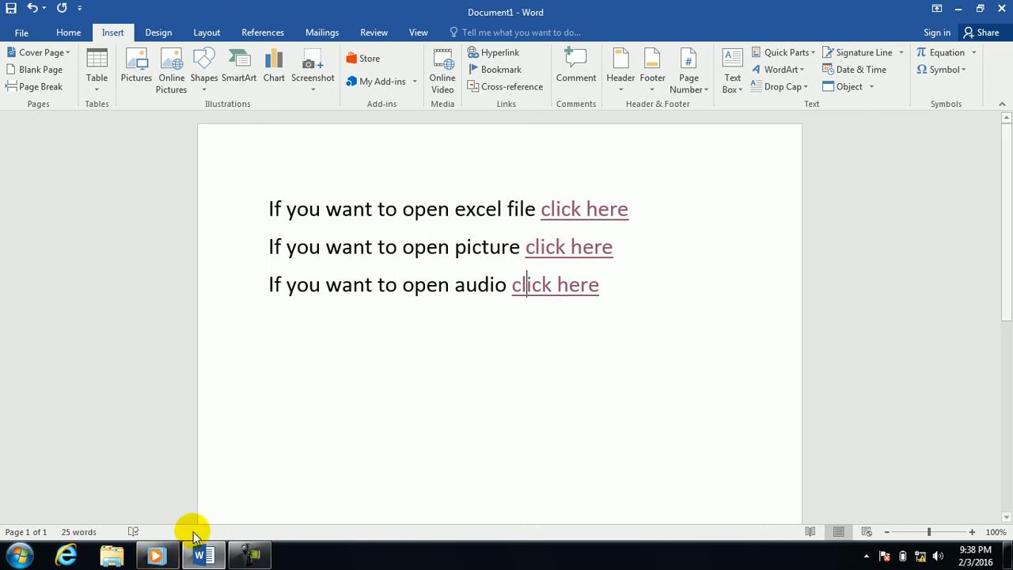
pyautogui.click(158, 554)
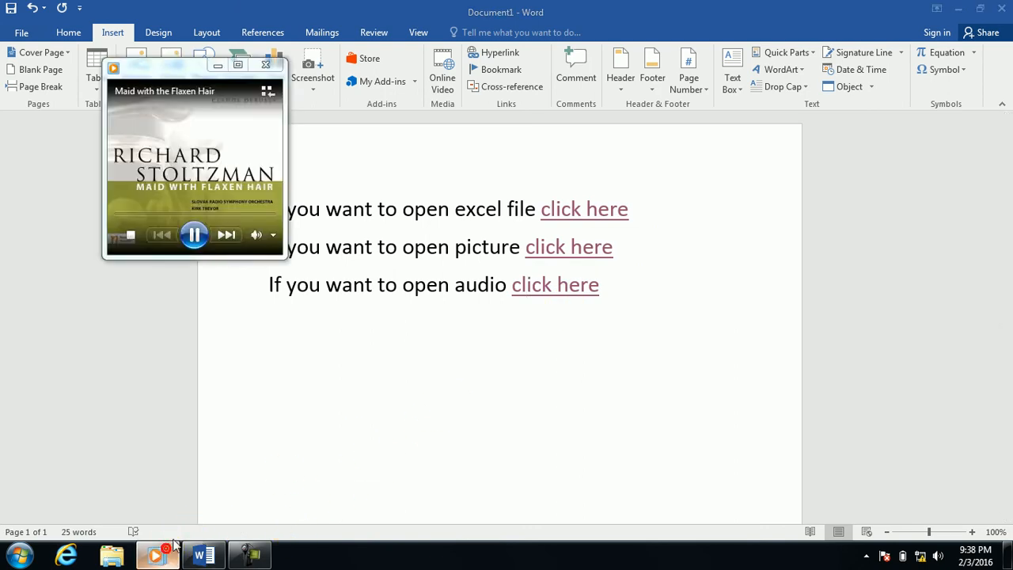
pyautogui.click(268, 66)
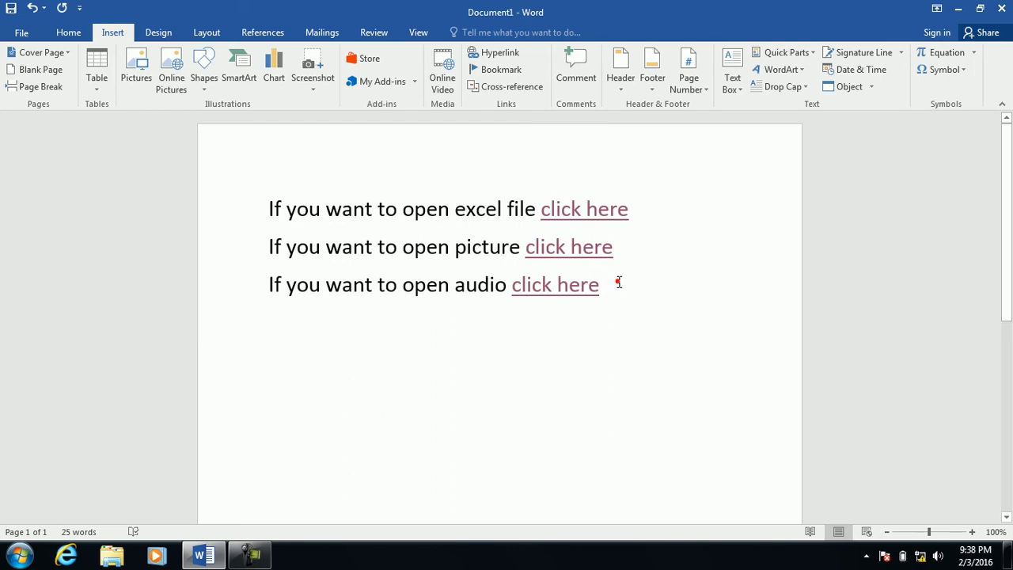
pyautogui.press('Return')
# Paste the sentence as a fourth line and change 'excel file' to 'video'.
pyautogui.write('If you want to open excel file click here')
pyautogui.moveTo(540, 325); pyautogui.dragTo(456, 331)
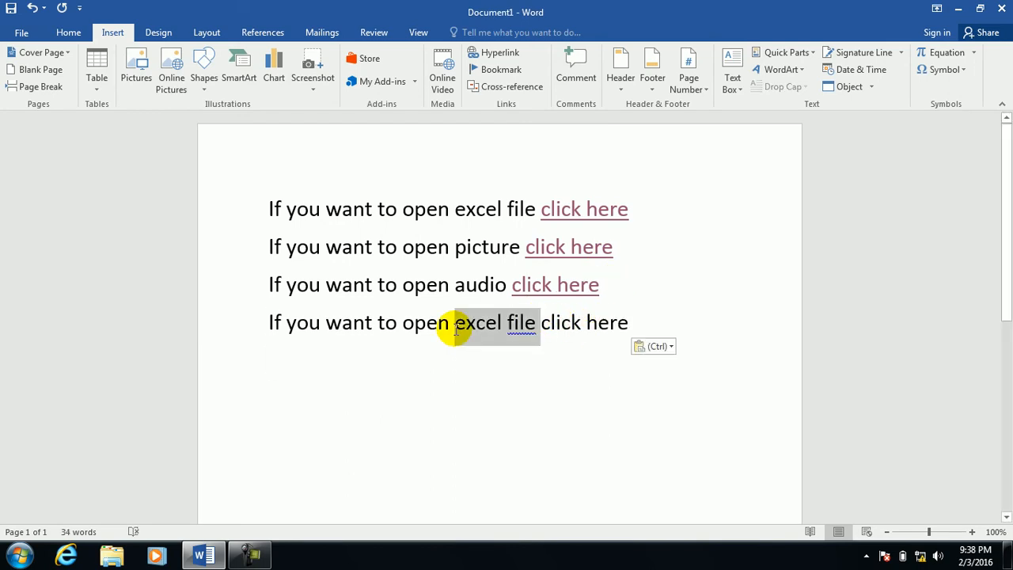
pyautogui.write('vid')
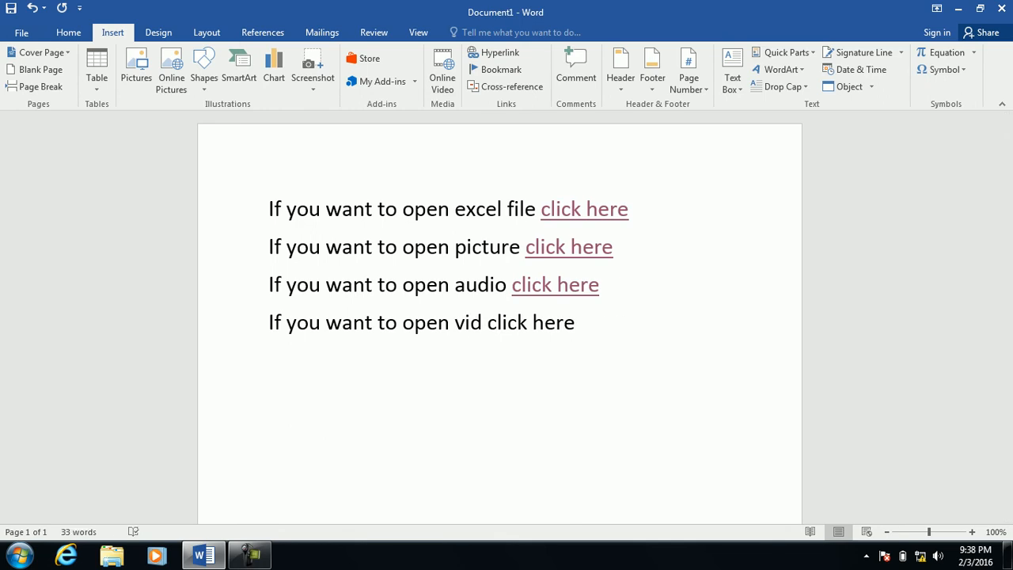
pyautogui.write('eo')
# Link the video line's 'click here' to Wildlife in Videos > Sample Videos, then follow it.
pyautogui.moveTo(611, 334); pyautogui.dragTo(521, 331)
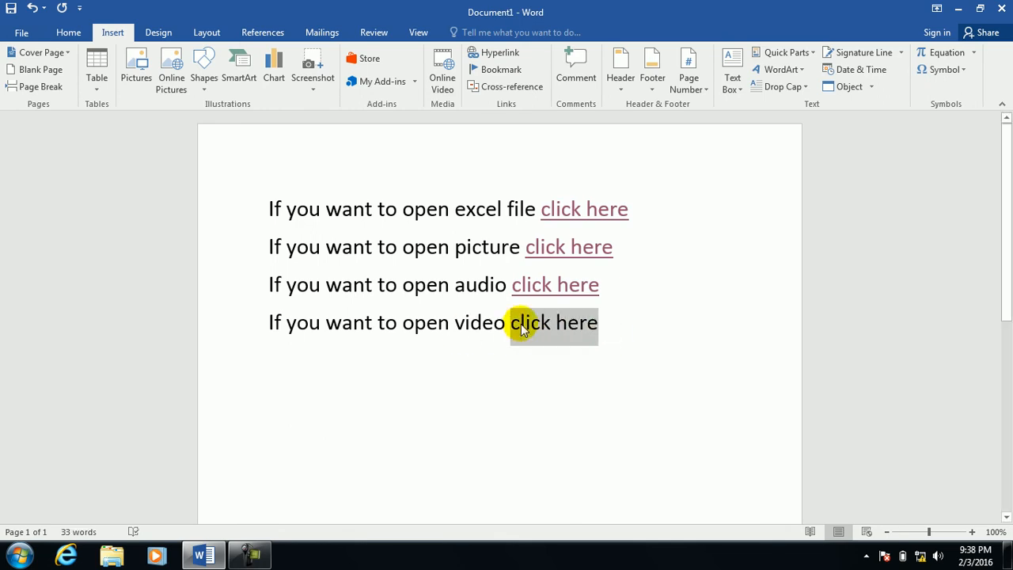
pyautogui.click(510, 55)
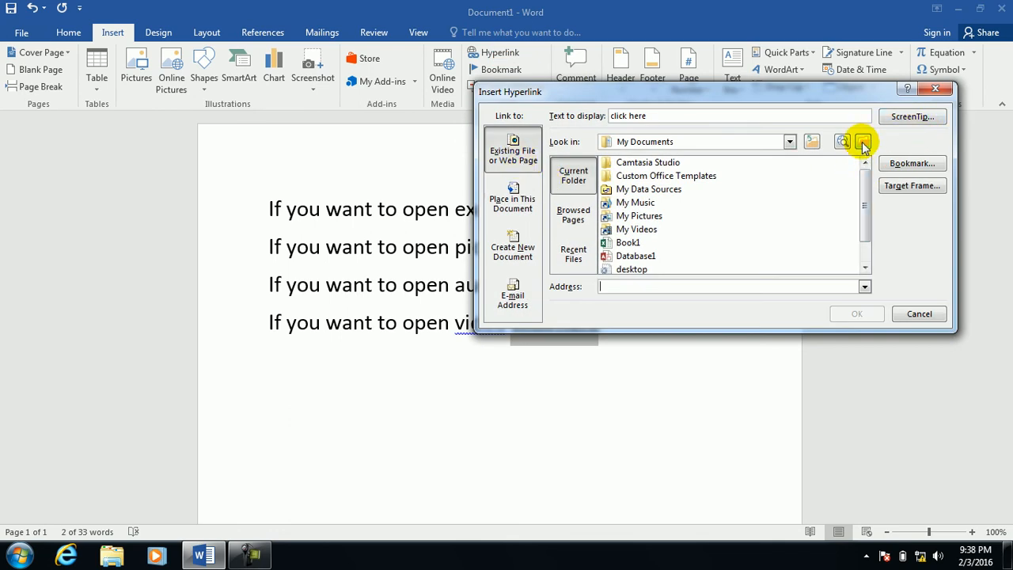
pyautogui.click(863, 142)
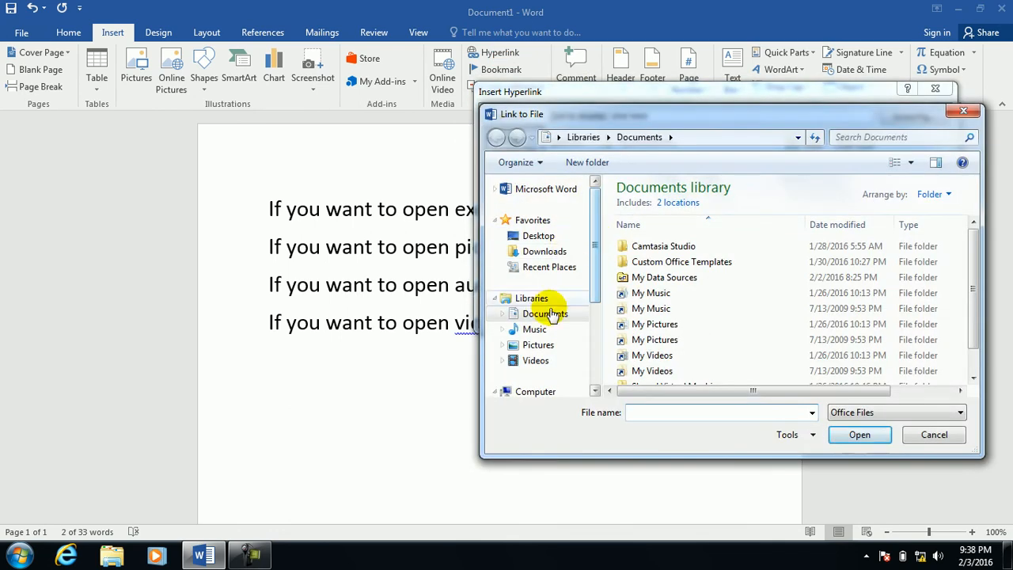
pyautogui.click(535, 360)
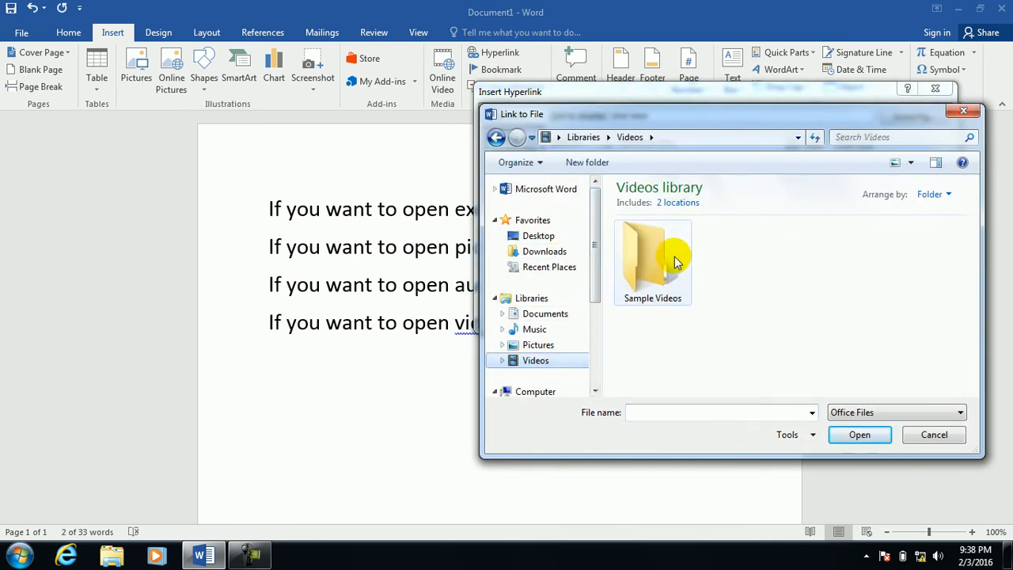
pyautogui.click(855, 412)
pyautogui.click(851, 237)
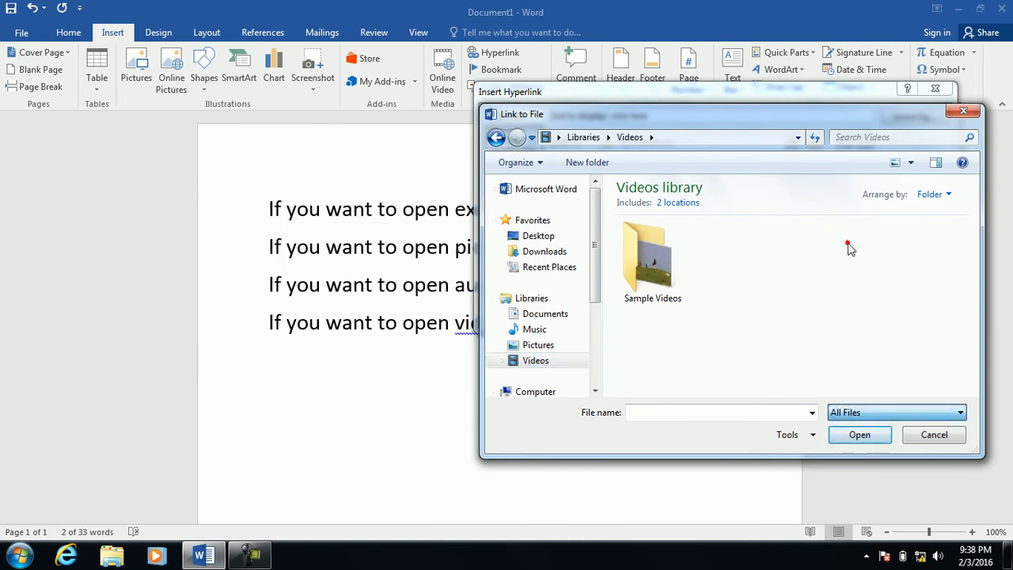
pyautogui.doubleClick(631, 273)
pyautogui.click(752, 260)
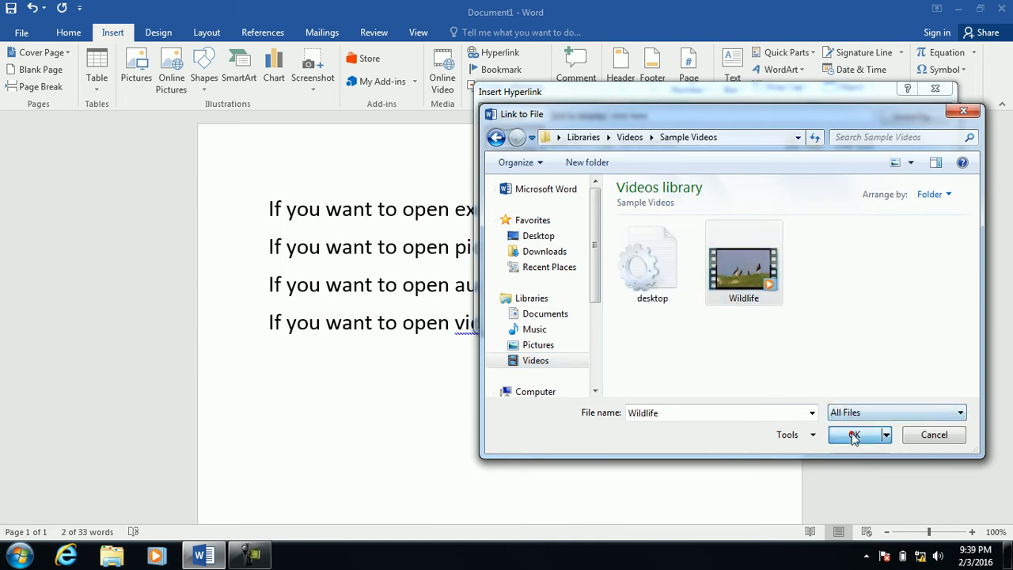
pyautogui.click(853, 435)
pyautogui.click(861, 315)
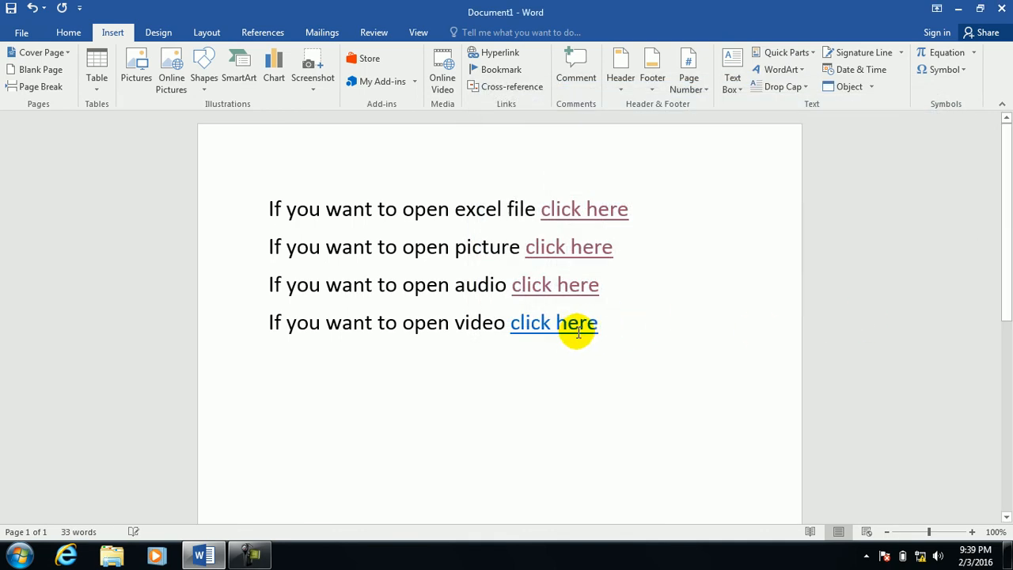
pyautogui.keyDown('ctrl'); pyautogui.click(554, 322); pyautogui.keyUp('ctrl')
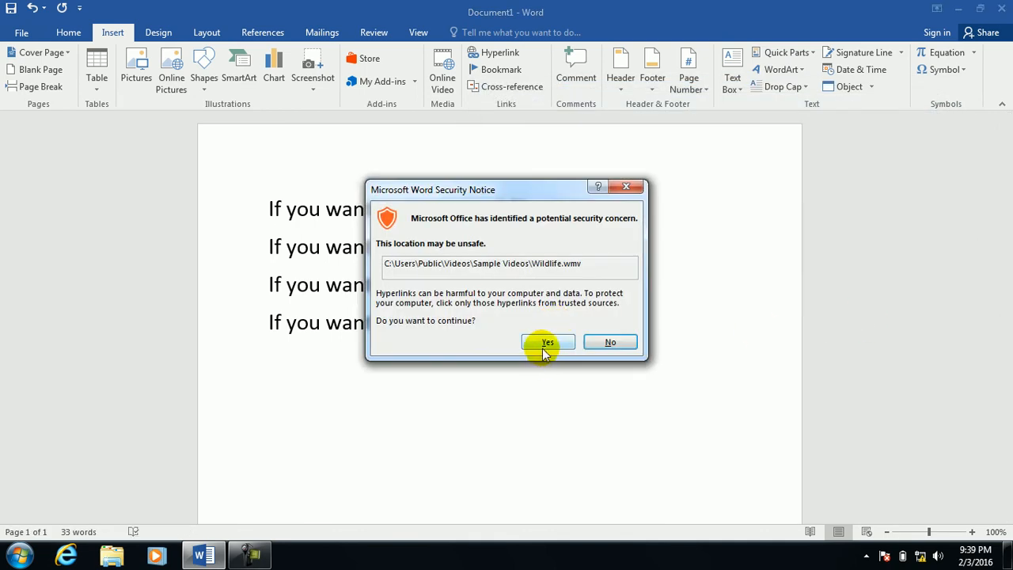
# Allow the Wildlife.wmv video to play, close Media Player, and add an empty line below the video line.
pyautogui.click(546, 345)
pyautogui.click(576, 361)
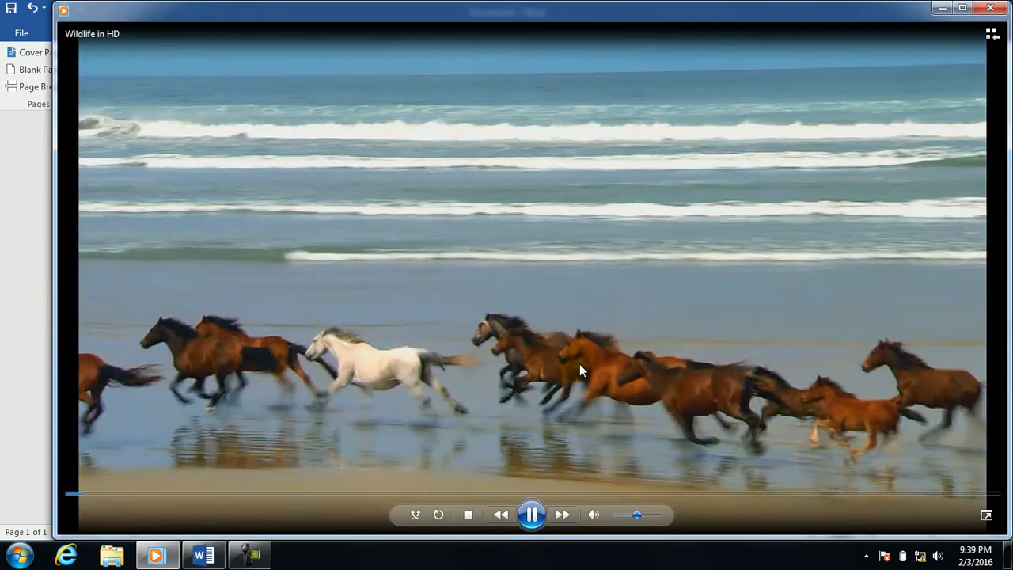
pyautogui.click(990, 9)
pyautogui.click(633, 320)
pyautogui.press('Return')
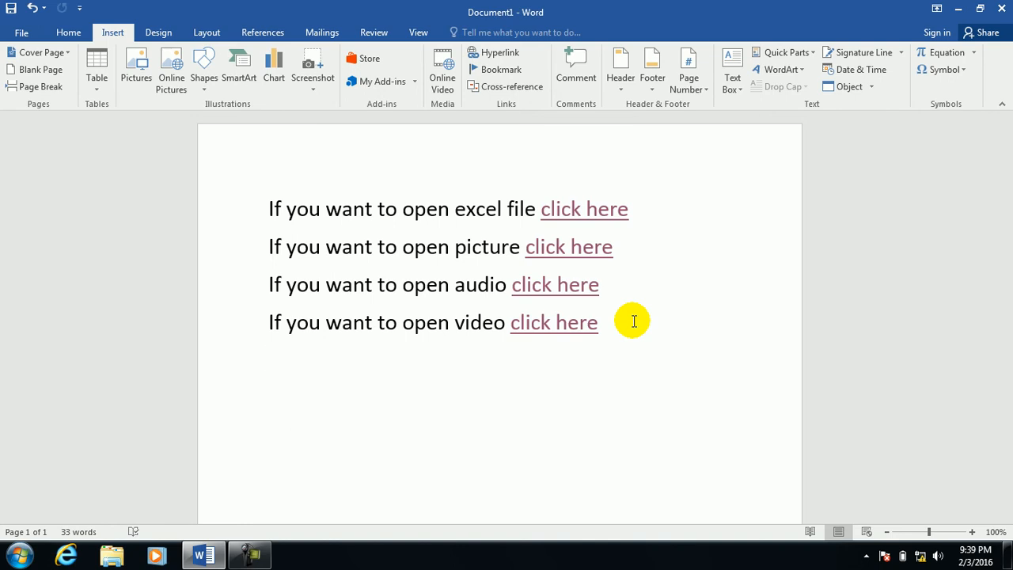
# Add the Developer Tab's Controls command to the Quick Access Toolbar via Word Options.
pyautogui.click(79, 8)
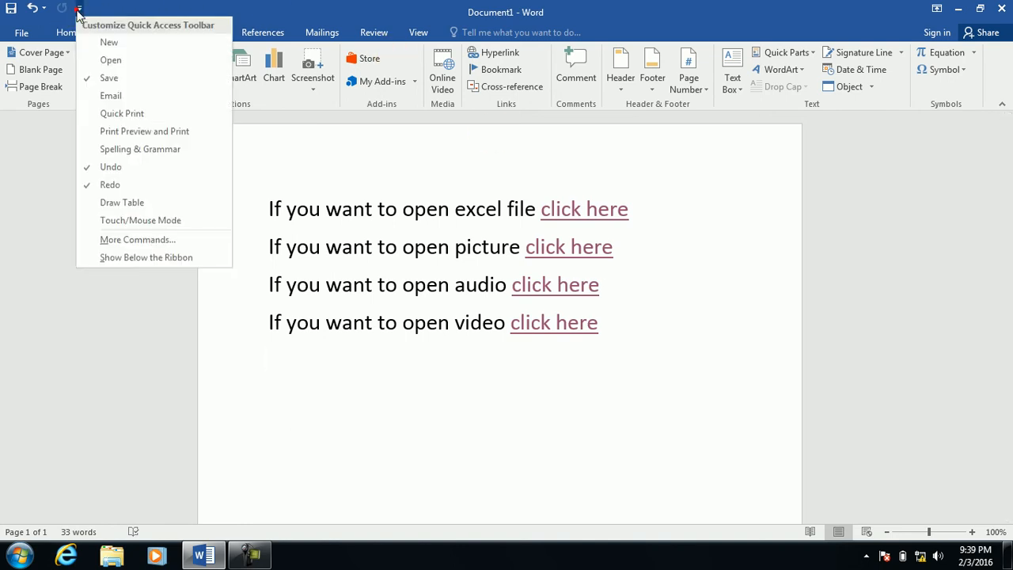
pyautogui.click(114, 242)
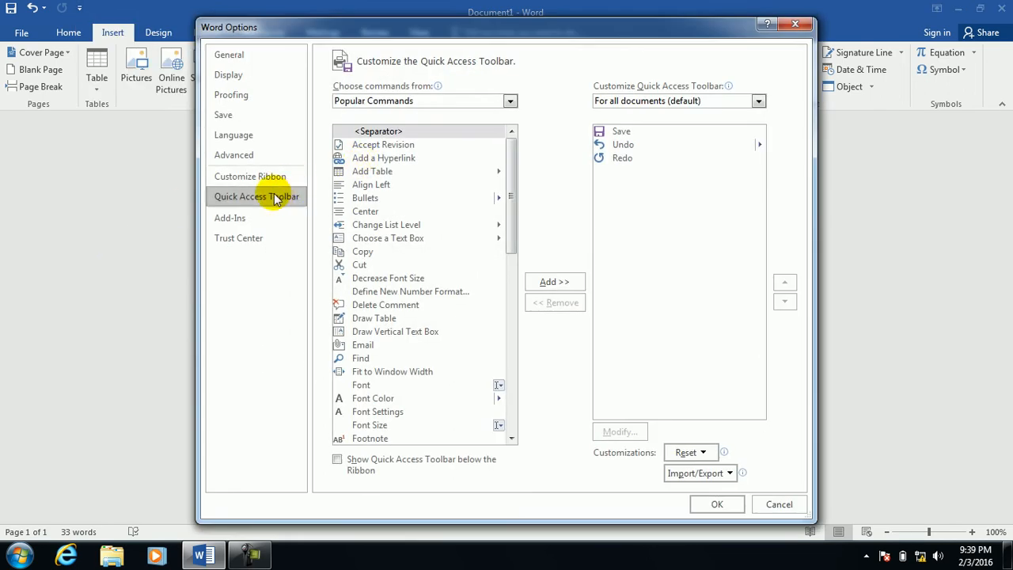
pyautogui.click(266, 181)
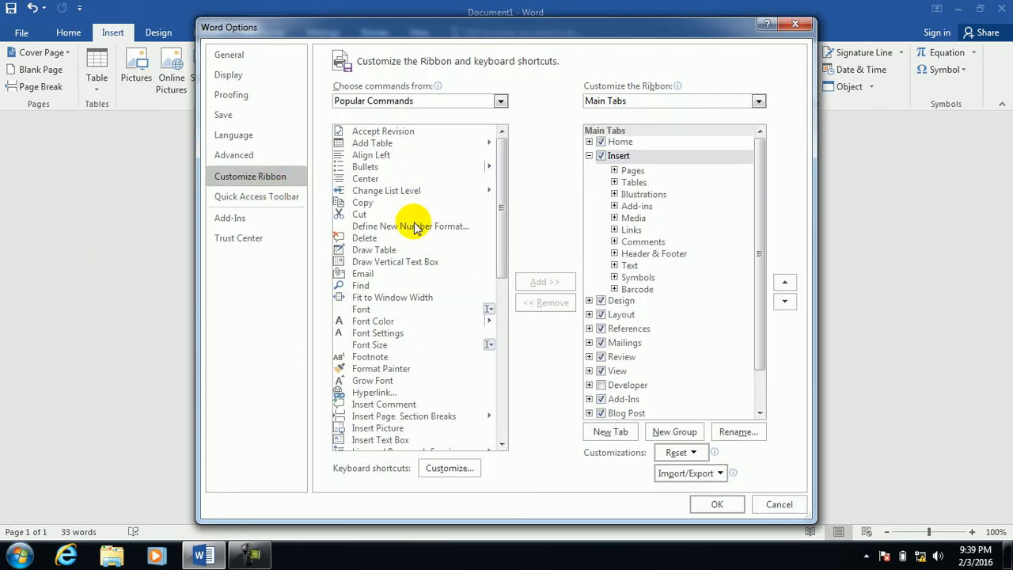
pyautogui.click(499, 102)
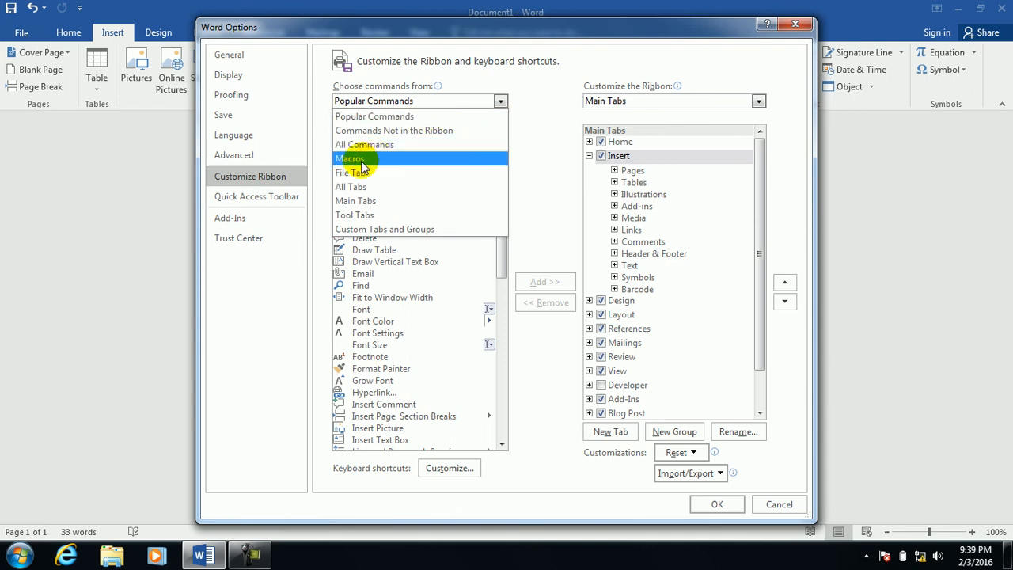
pyautogui.click(277, 196)
pyautogui.click(510, 103)
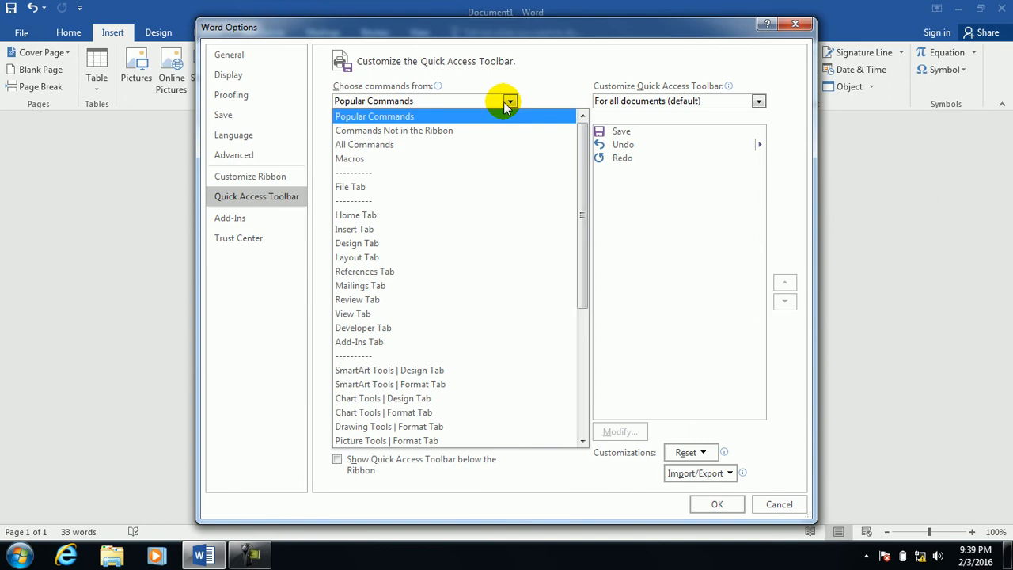
pyautogui.click(388, 328)
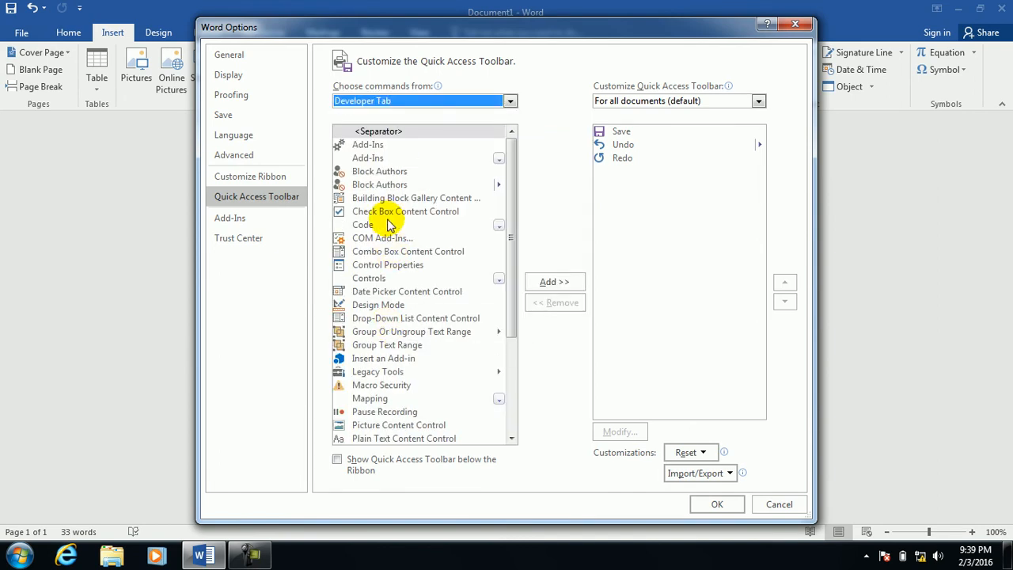
pyautogui.click(372, 278)
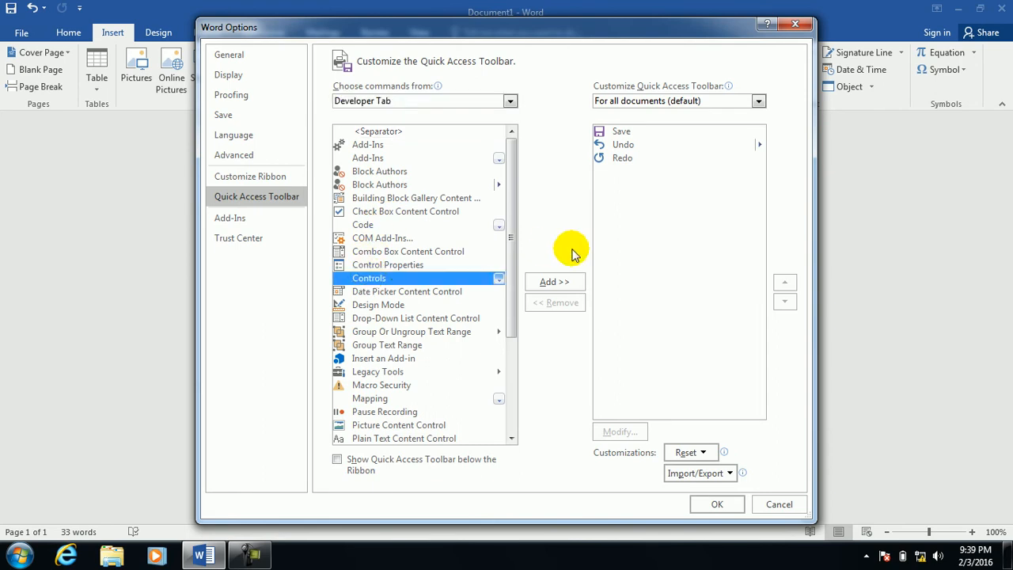
pyautogui.click(552, 282)
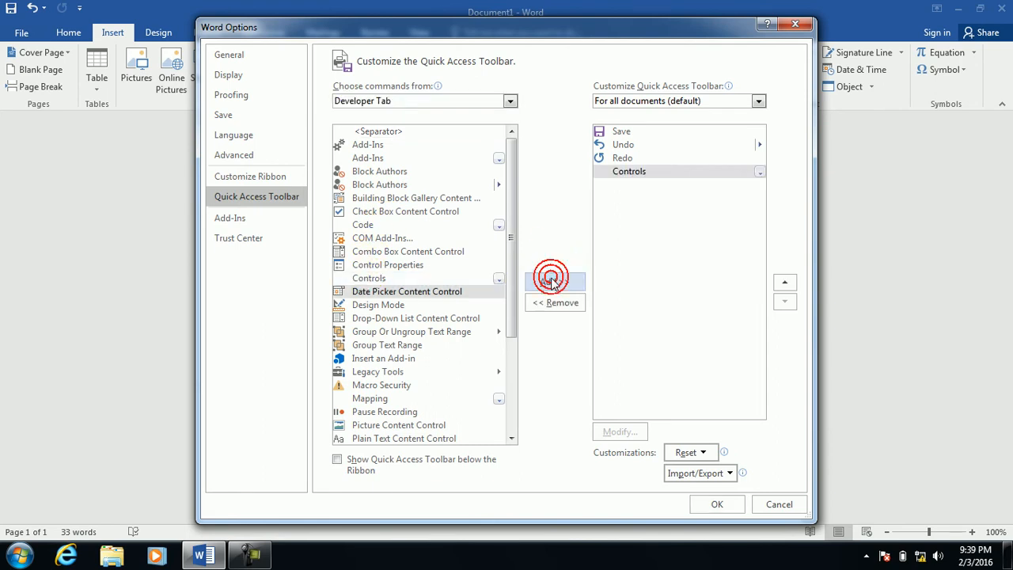
pyautogui.click(717, 505)
# Open the new Controls gallery from the Quick Access Toolbar.
pyautogui.click(101, 8)
pyautogui.click(82, 8)
pyautogui.click(84, 10)
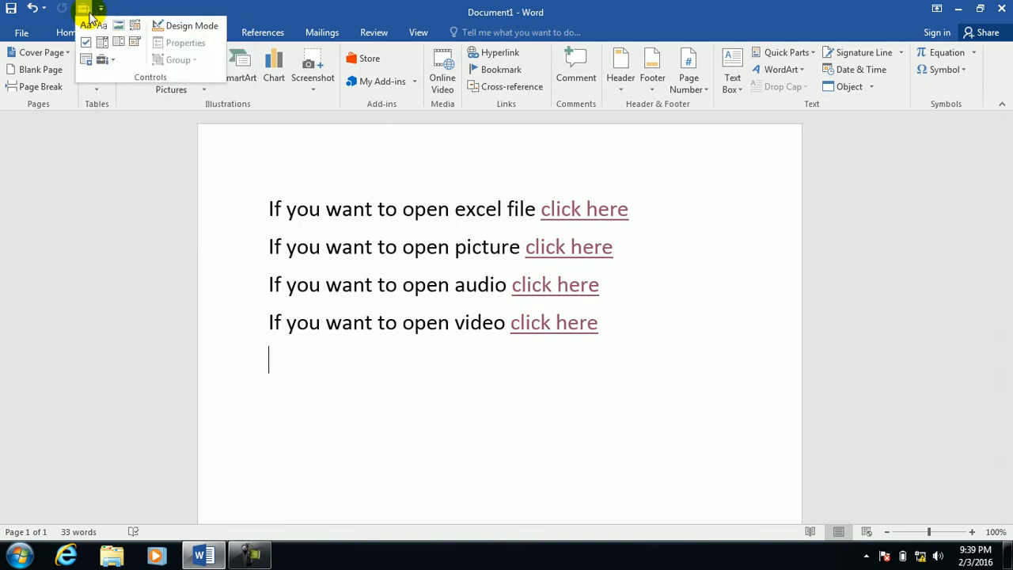
# Insert a Windows Media Player control from Legacy Tools > More Controls.
pyautogui.click(114, 61)
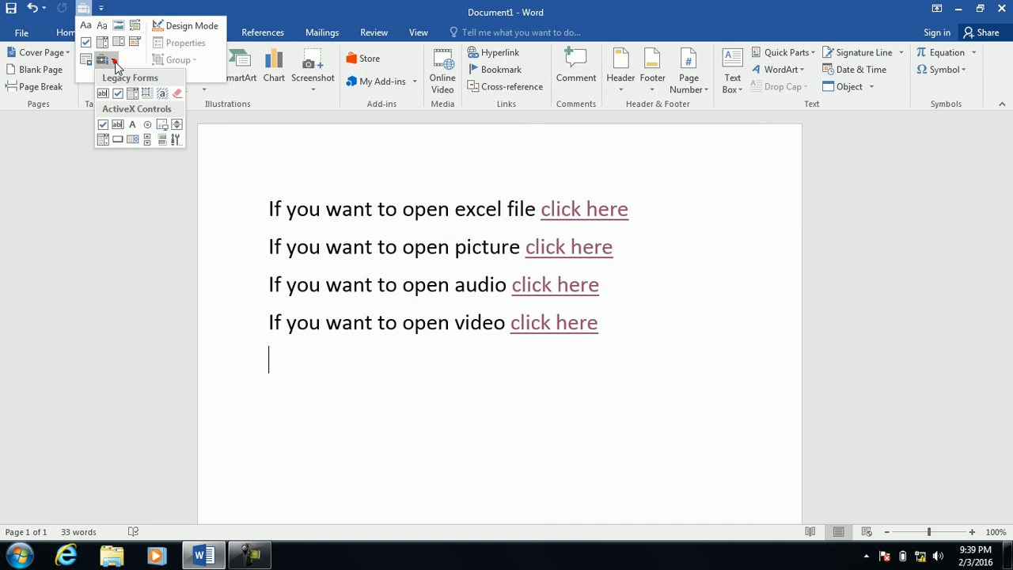
pyautogui.click(175, 140)
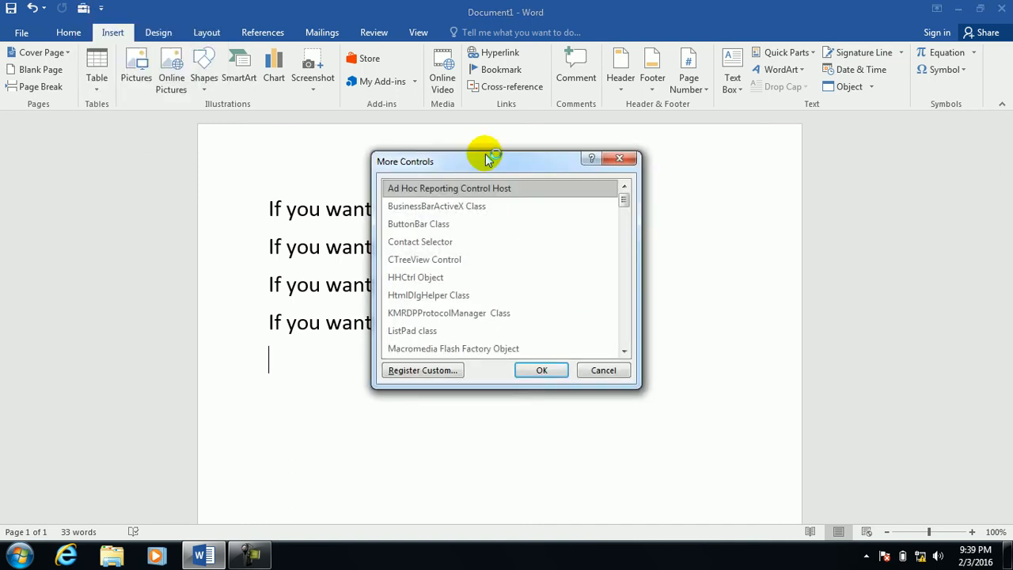
pyautogui.moveTo(624, 205); pyautogui.dragTo(623, 340)
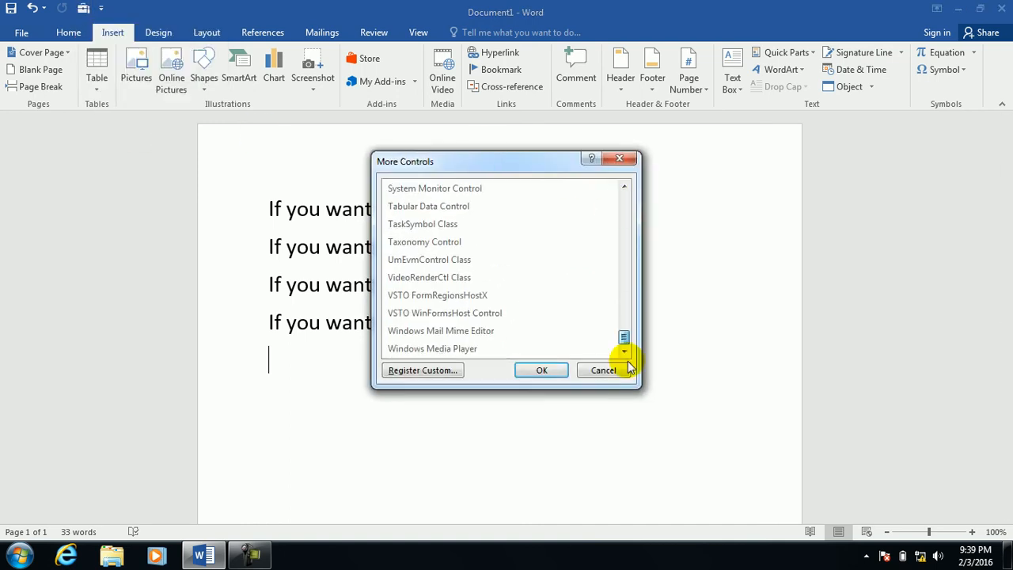
pyautogui.click(497, 347)
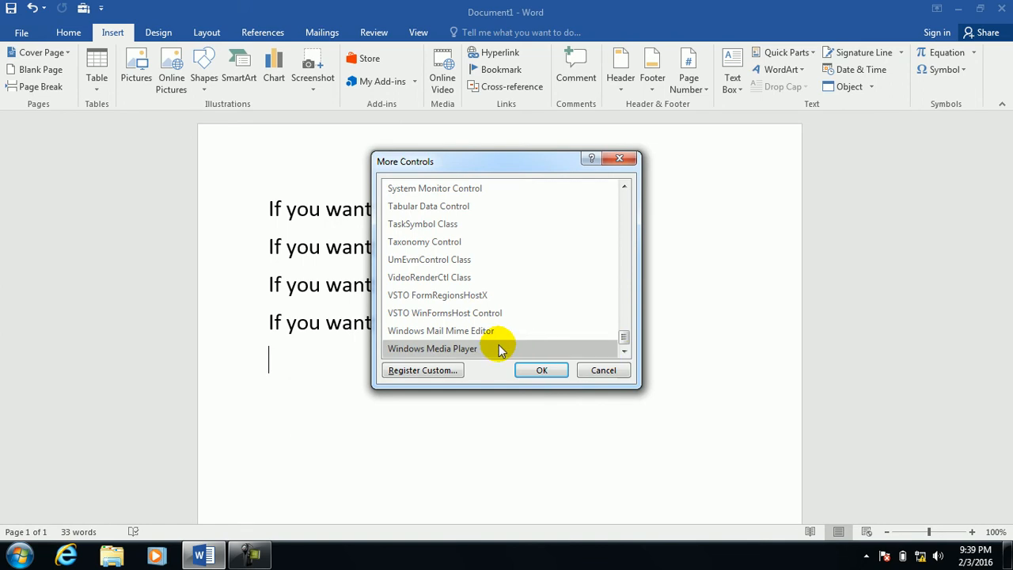
pyautogui.click(541, 377)
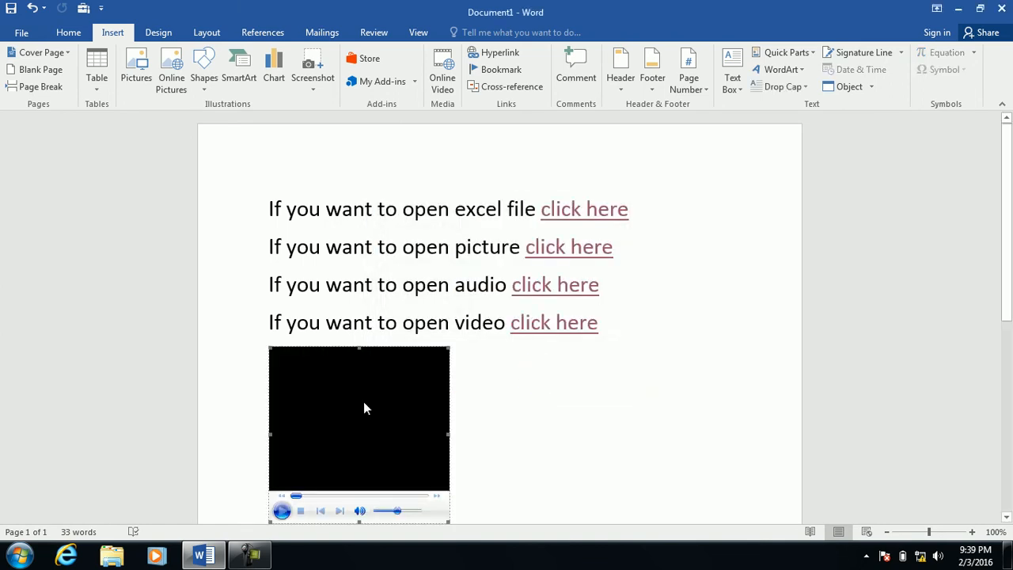
# Open the control's Properties and its (Custom) Windows Media Player settings.
pyautogui.rightClick(364, 403)
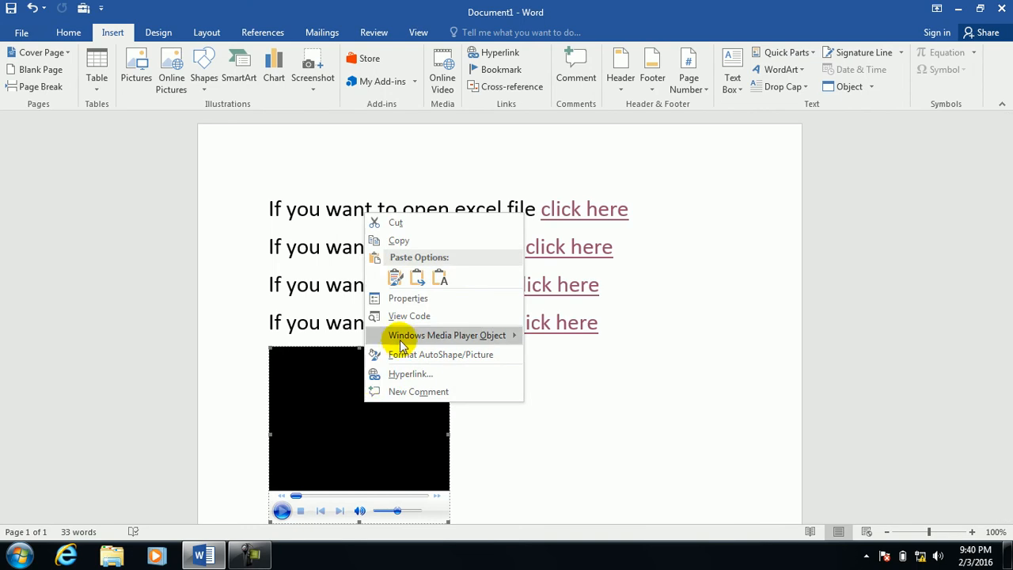
pyautogui.click(404, 299)
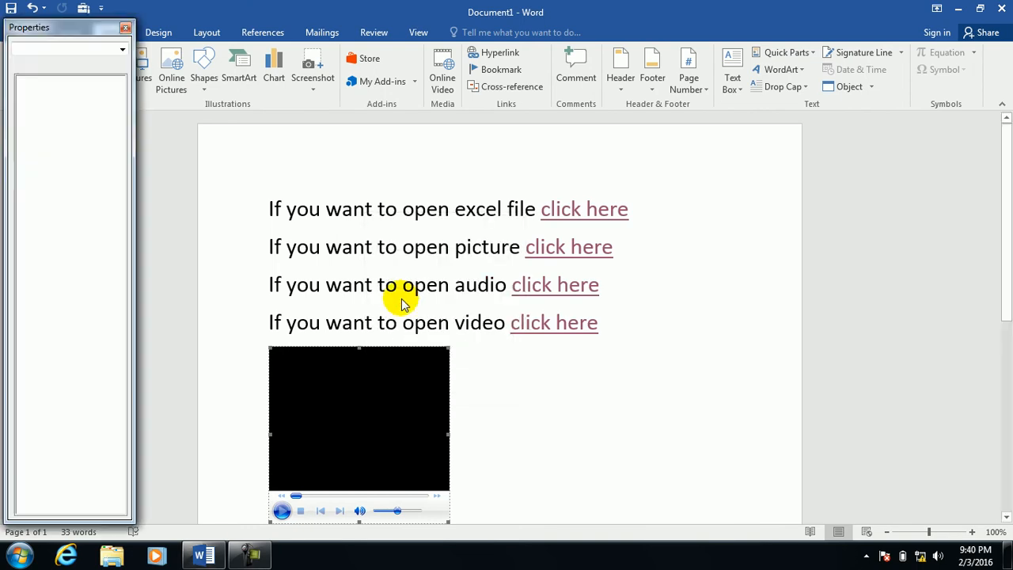
pyautogui.click(86, 82)
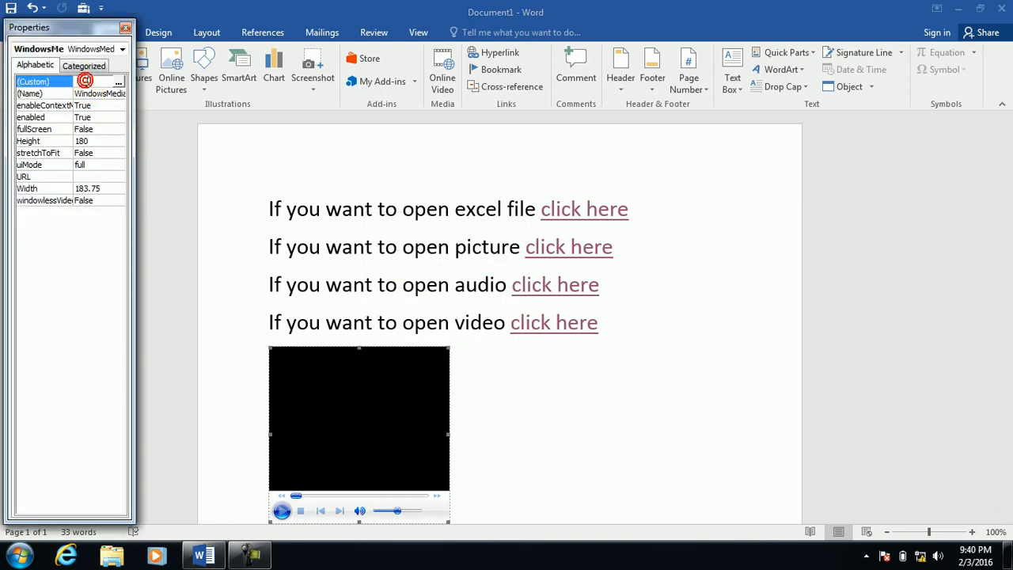
pyautogui.click(118, 83)
# Browse for a video source, unlock Local Disk (D:) with its BitLocker password, and close AutoPlay.
pyautogui.click(355, 264)
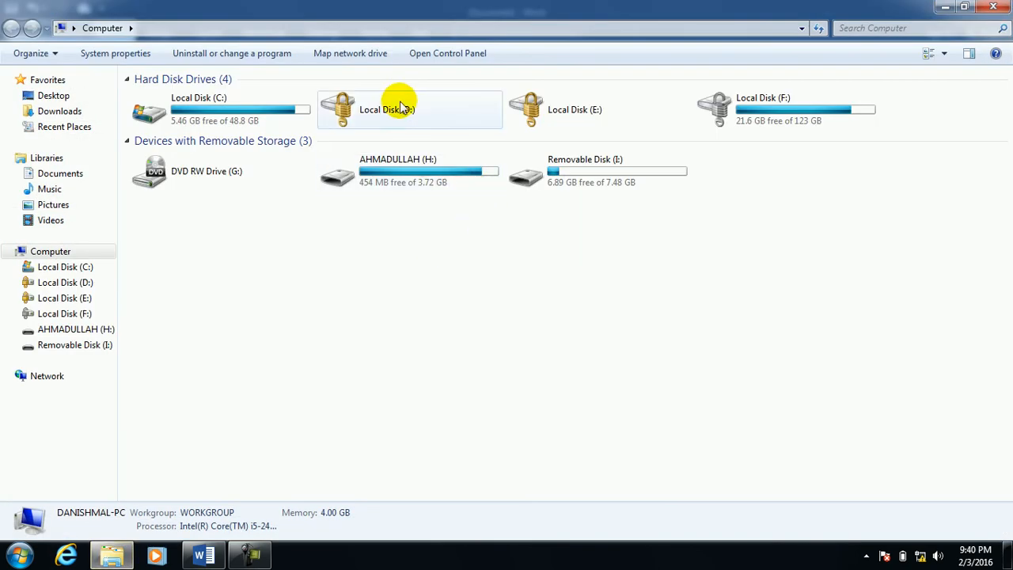
pyautogui.doubleClick(404, 109)
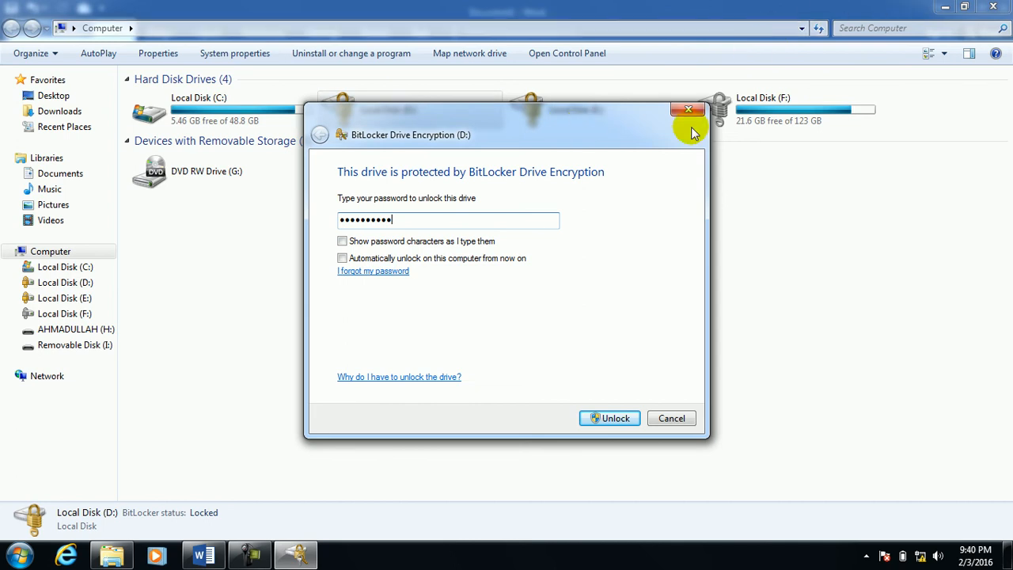
pyautogui.press('Return')
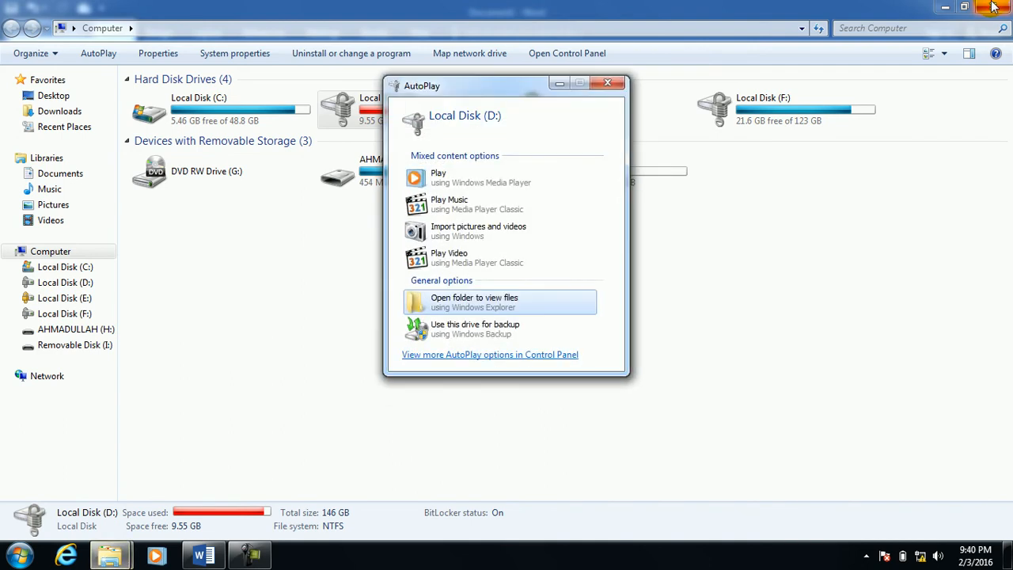
pyautogui.click(607, 83)
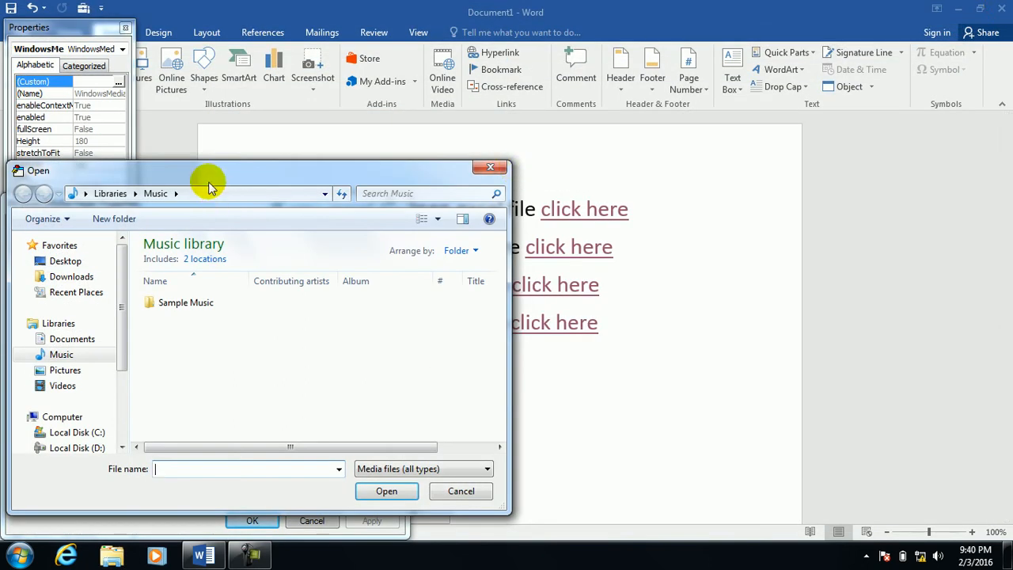
# Set the player's URL to the كانج video in D:\shers and apply the Windows Media Player properties.
pyautogui.moveTo(125, 341); pyautogui.dragTo(118, 385)
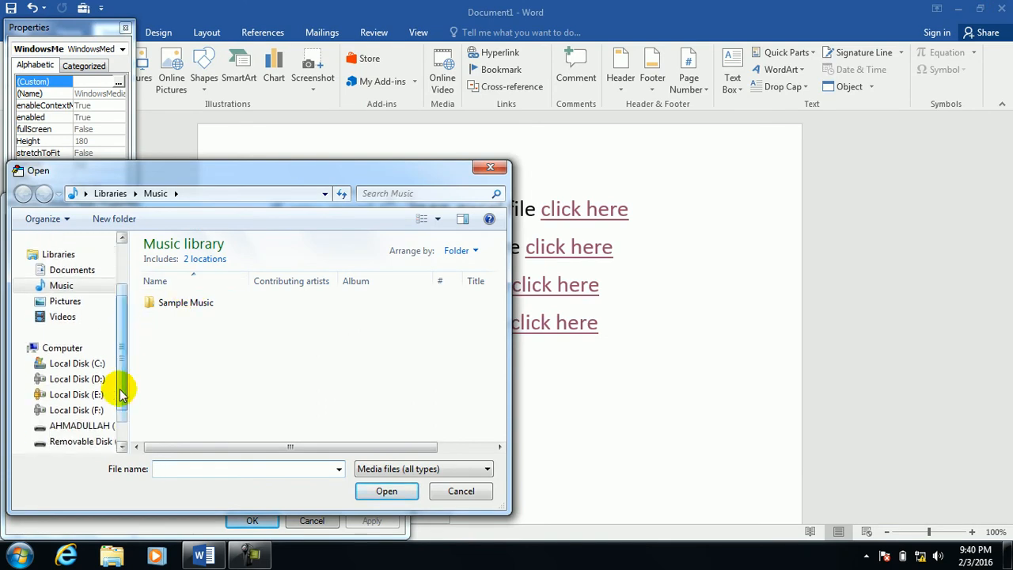
pyautogui.click(97, 380)
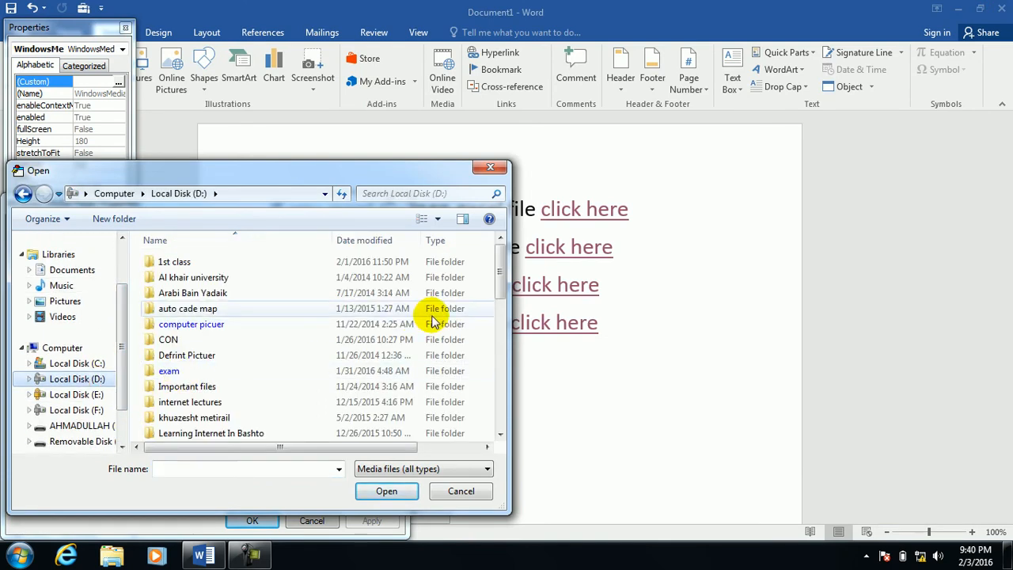
pyautogui.moveTo(499, 267); pyautogui.dragTo(487, 345)
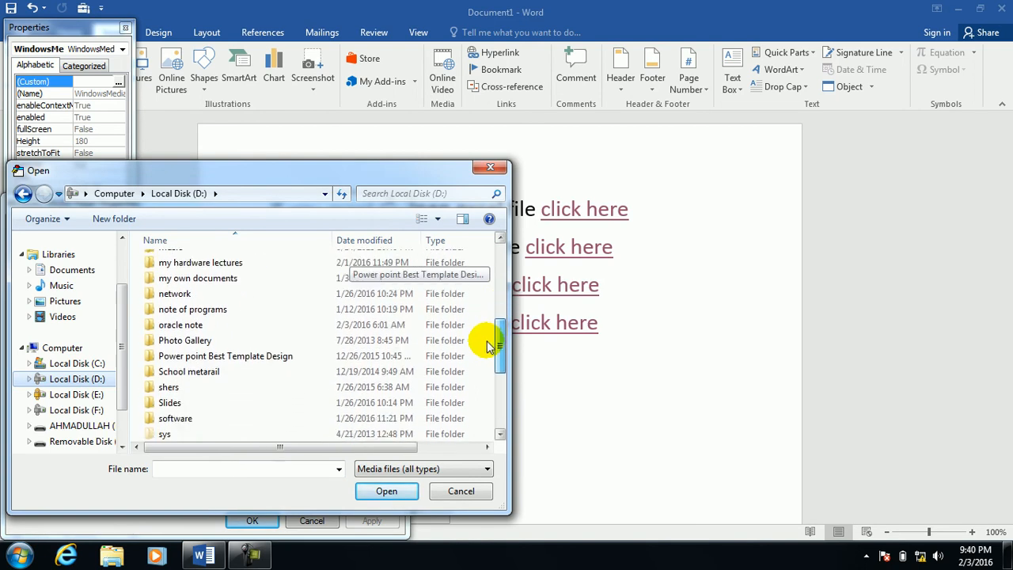
pyautogui.doubleClick(197, 387)
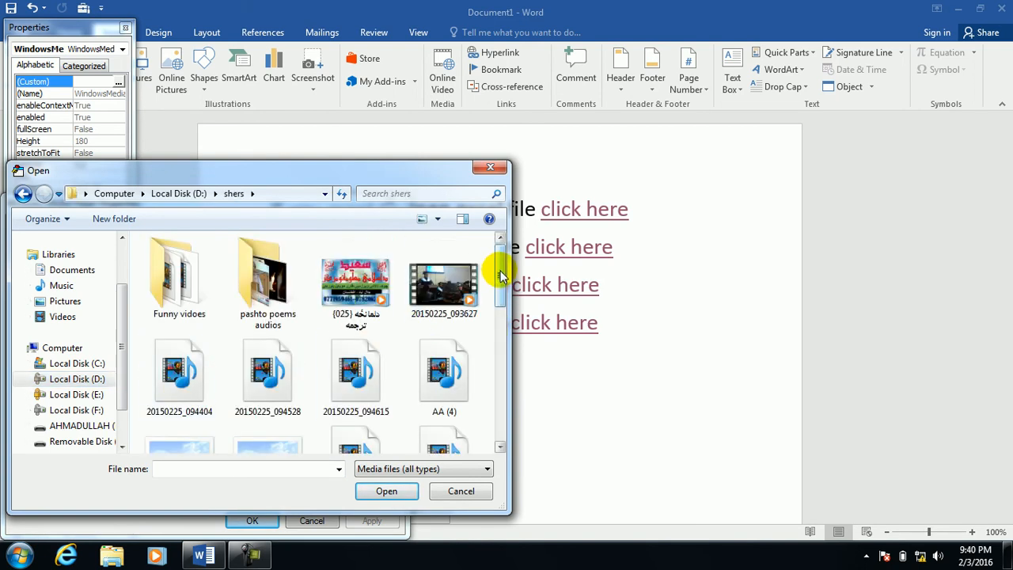
pyautogui.moveTo(503, 273); pyautogui.dragTo(493, 399)
pyautogui.click(287, 388)
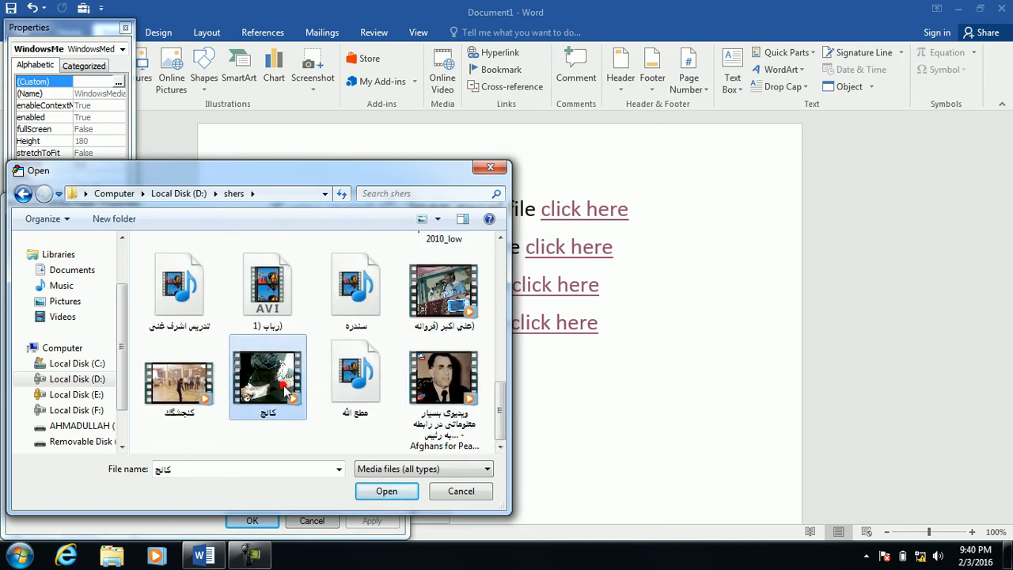
pyautogui.click(393, 488)
pyautogui.click(252, 521)
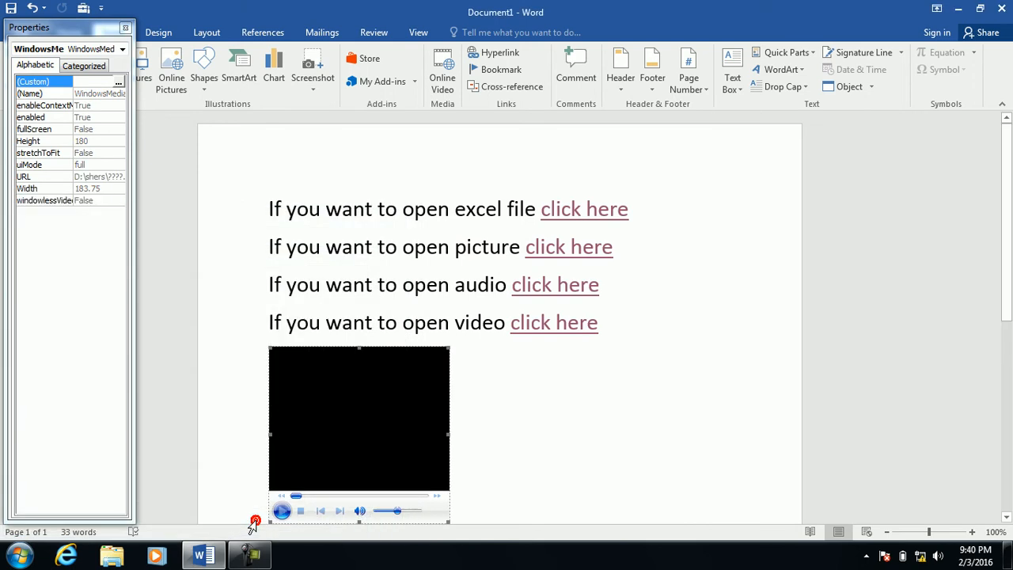
# Close the Properties pane and turn off Design Mode so the shers video plays.
pyautogui.click(125, 27)
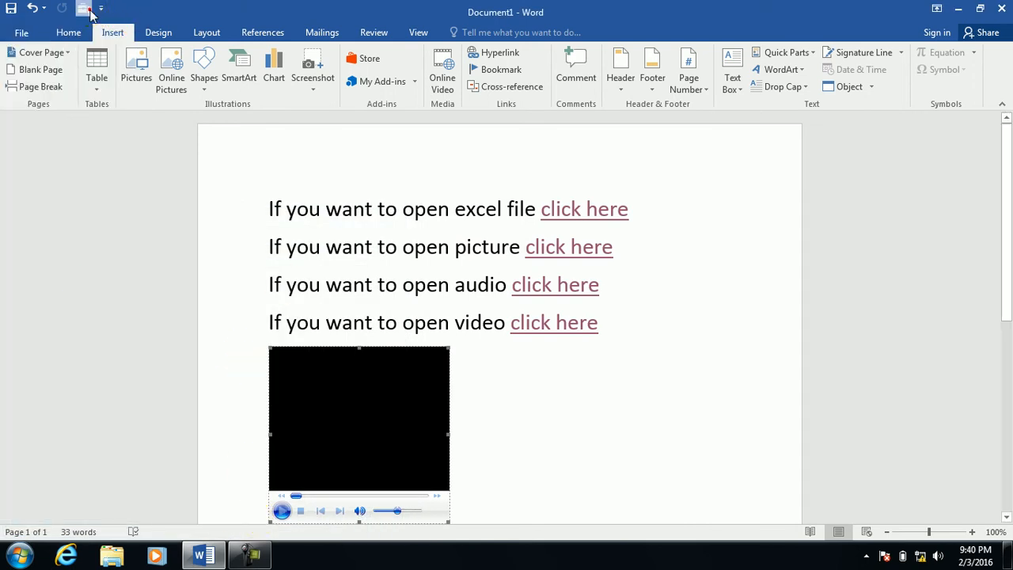
pyautogui.click(87, 9)
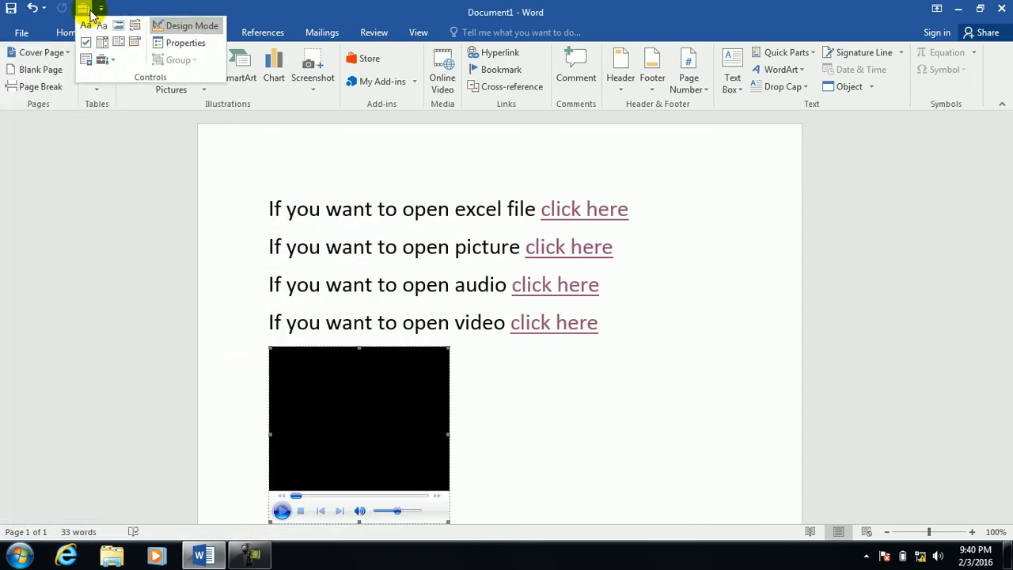
pyautogui.click(187, 30)
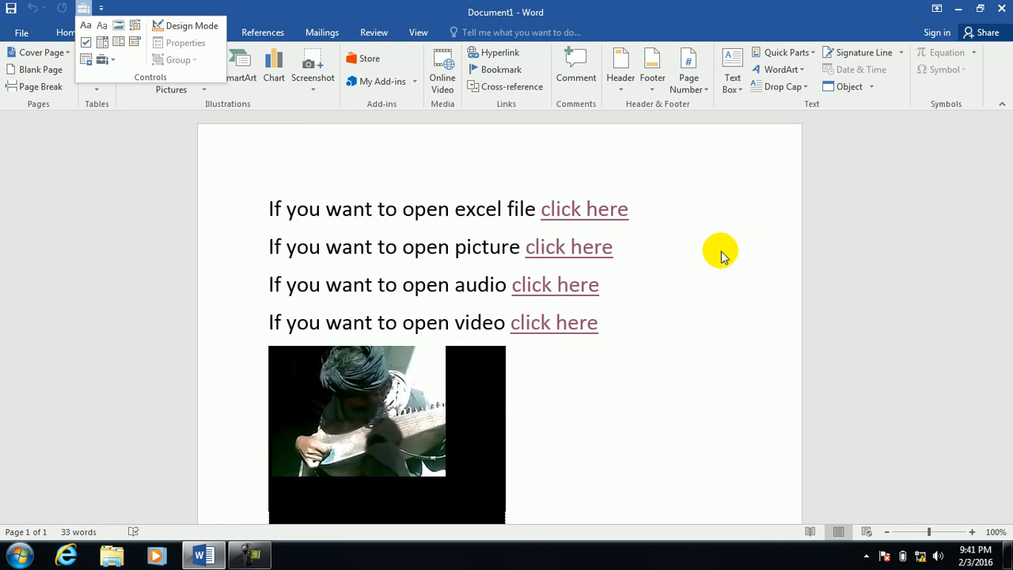
pyautogui.click(717, 293)
pyautogui.moveTo(1004, 219); pyautogui.dragTo(990, 310)
# Type four lines of random letters below the video, then skip ahead in the playback.
pyautogui.click(312, 370)
pyautogui.write('sfhhifhjksdhfksdjhfsadkhfashfjhsdfhf')
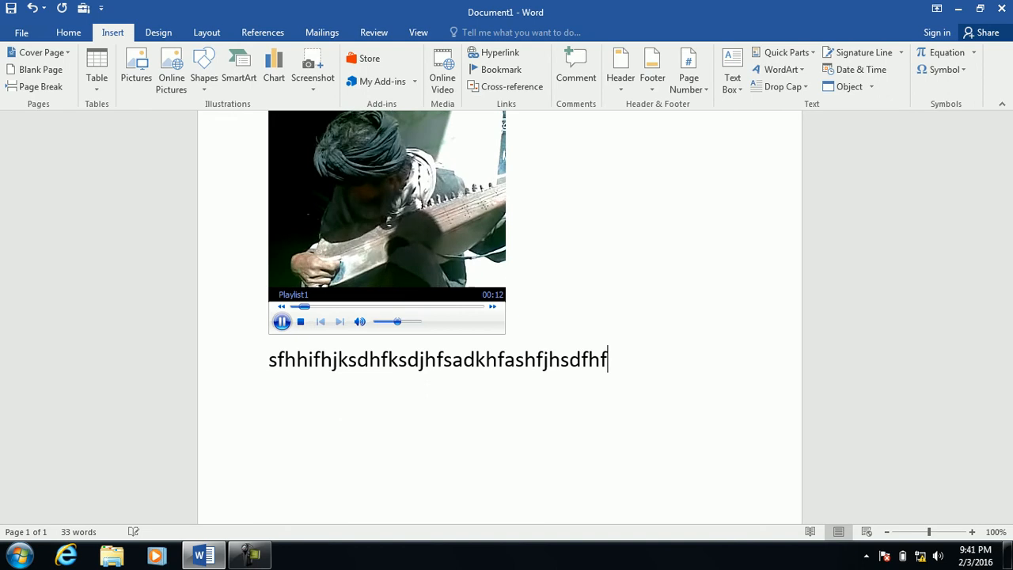
pyautogui.press('Return')
pyautogui.write('dsfsdfsdfdsfsd')
pyautogui.press('Return')
pyautogui.write('fsdfsdfsdfsdfsdf')
pyautogui.press('Return')
pyautogui.write('sdf')
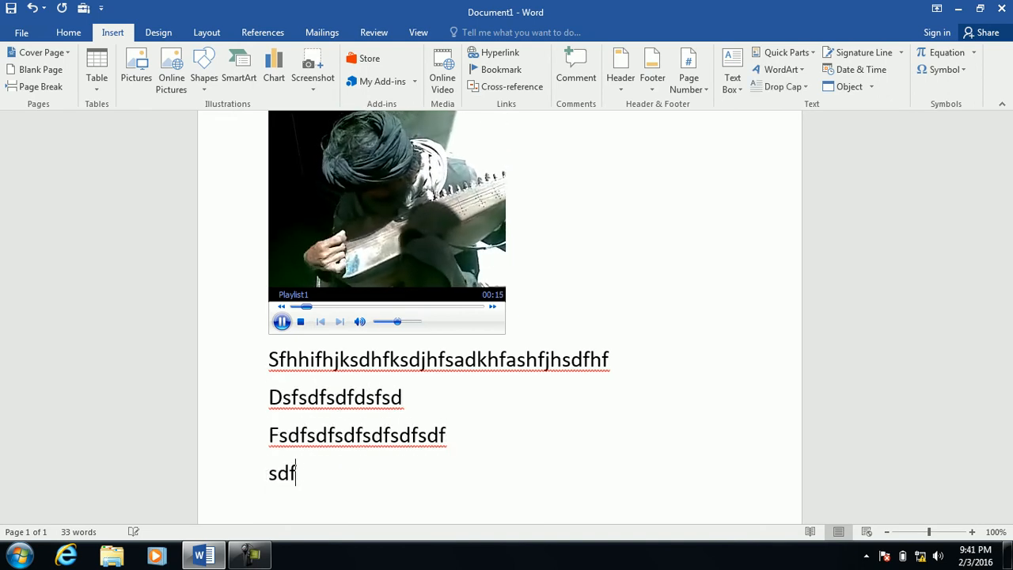
pyautogui.write('dsfsdfsdfdsfdsfsdfdsfdsfsdf')
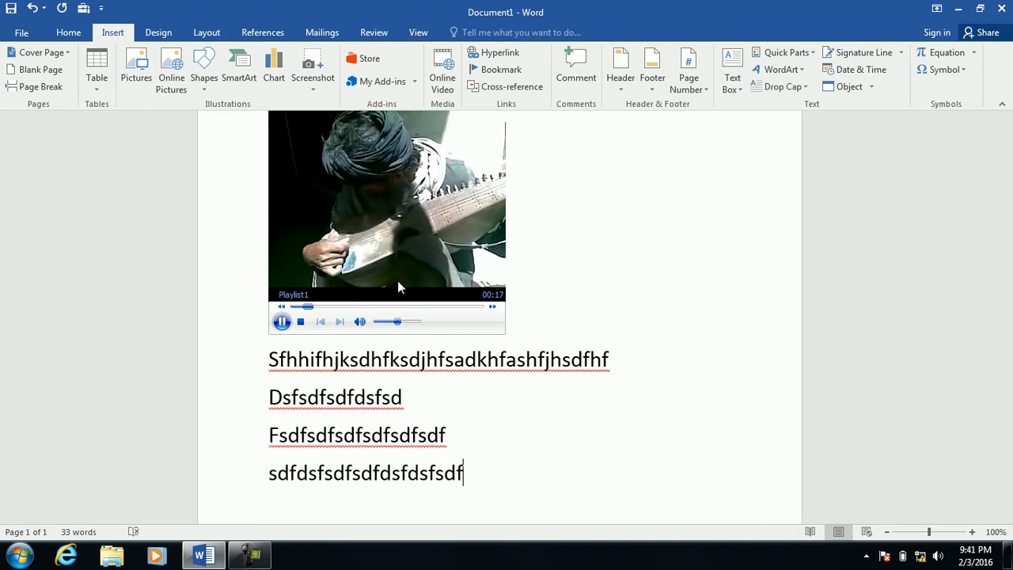
pyautogui.click(386, 306)
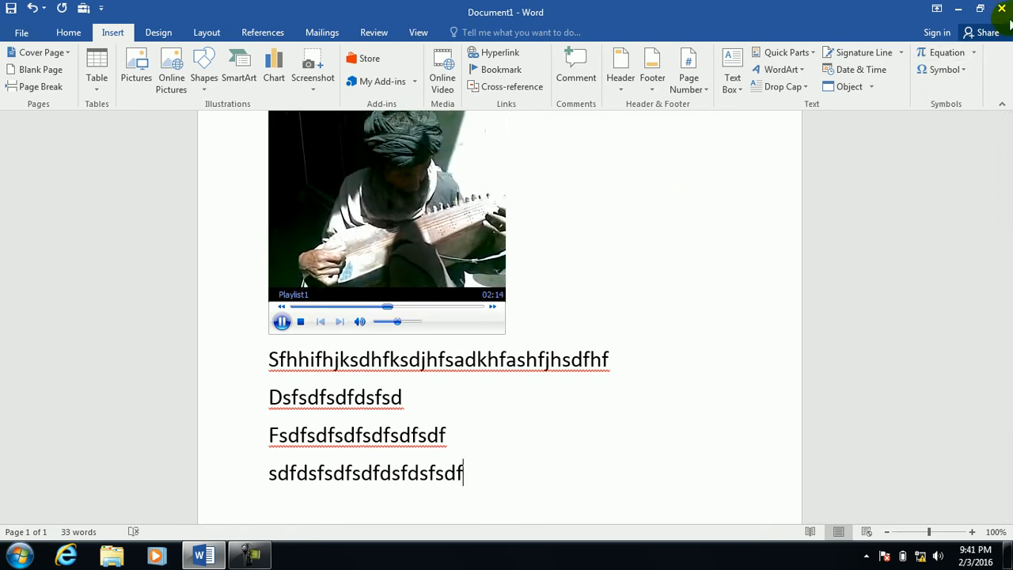
# Close the document without saving, relaunch Word with Win+R, and start a blank document.
pyautogui.click(1002, 9)
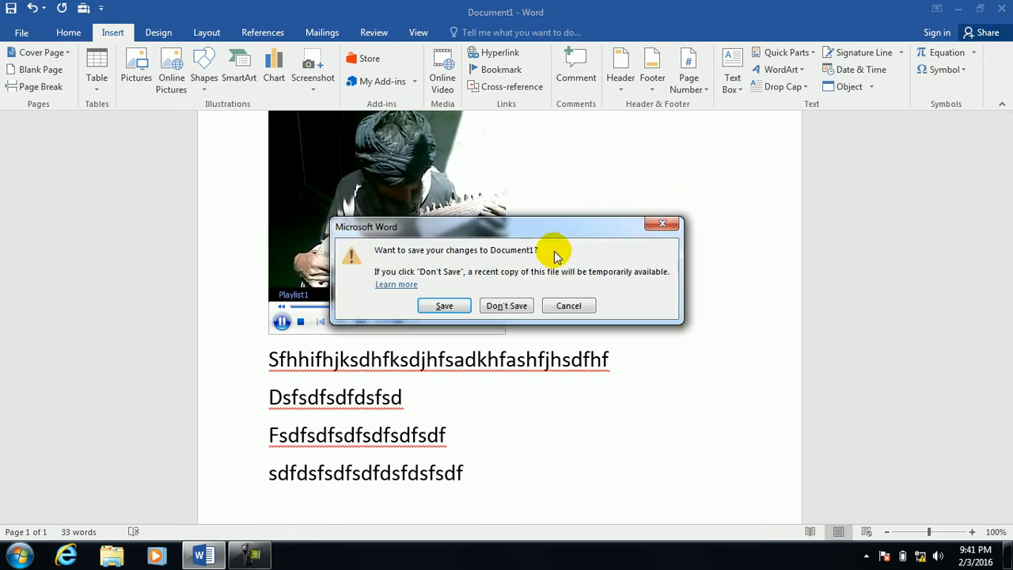
pyautogui.click(502, 304)
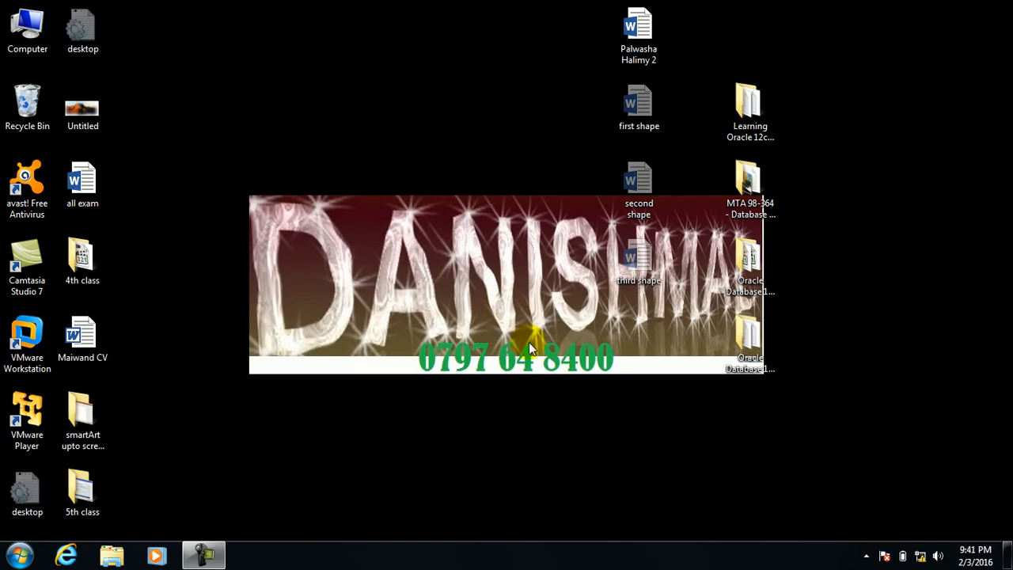
pyautogui.press('super+r')
pyautogui.press('Return')
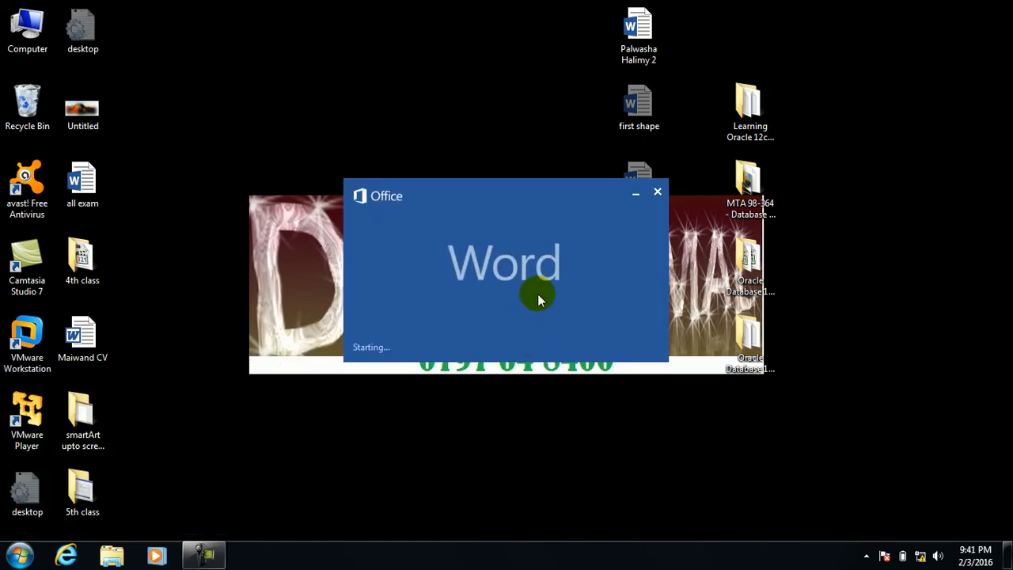
pyautogui.click(420, 181)
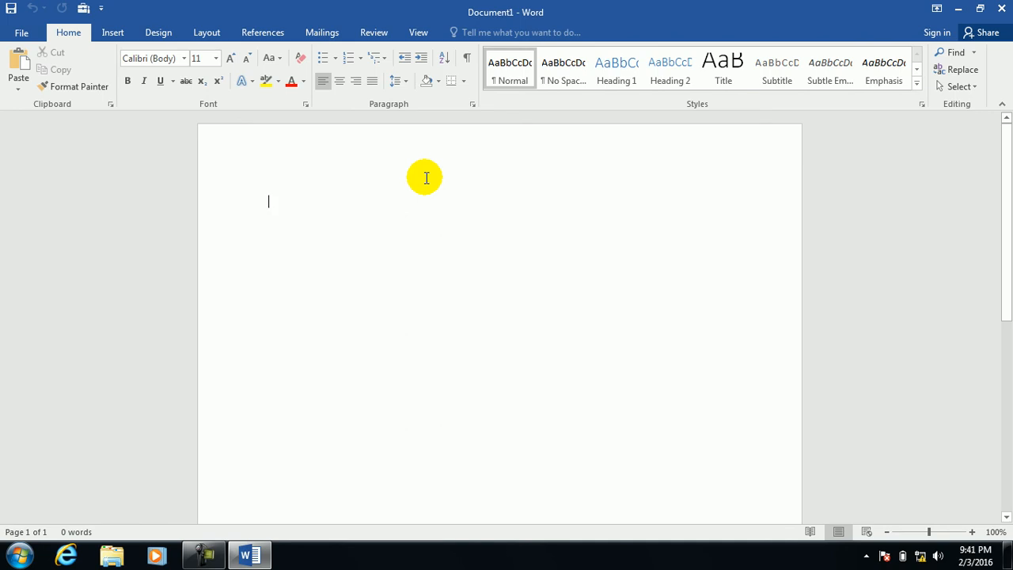
pyautogui.click(113, 34)
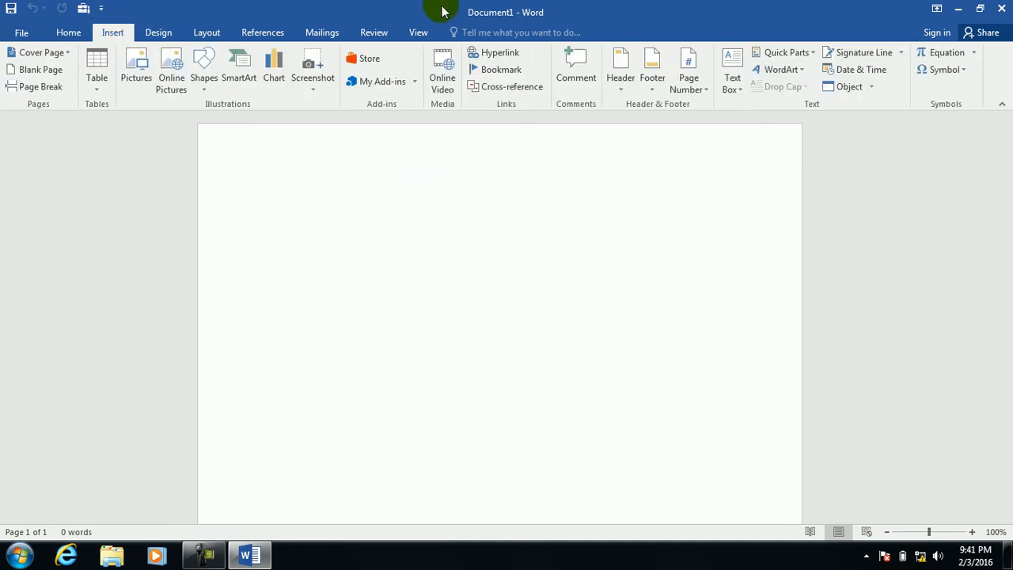
pyautogui.click(493, 55)
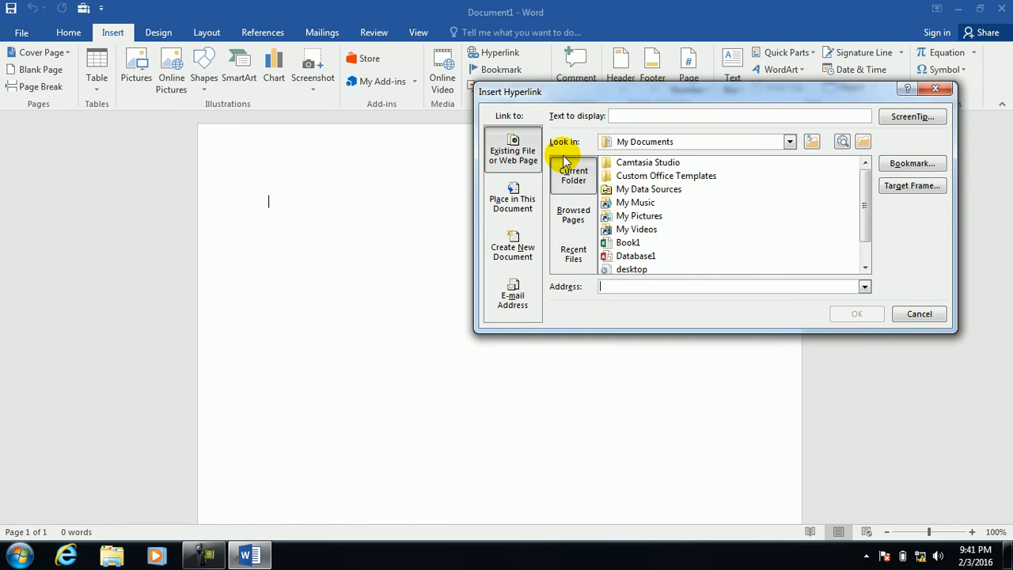
pyautogui.click(501, 189)
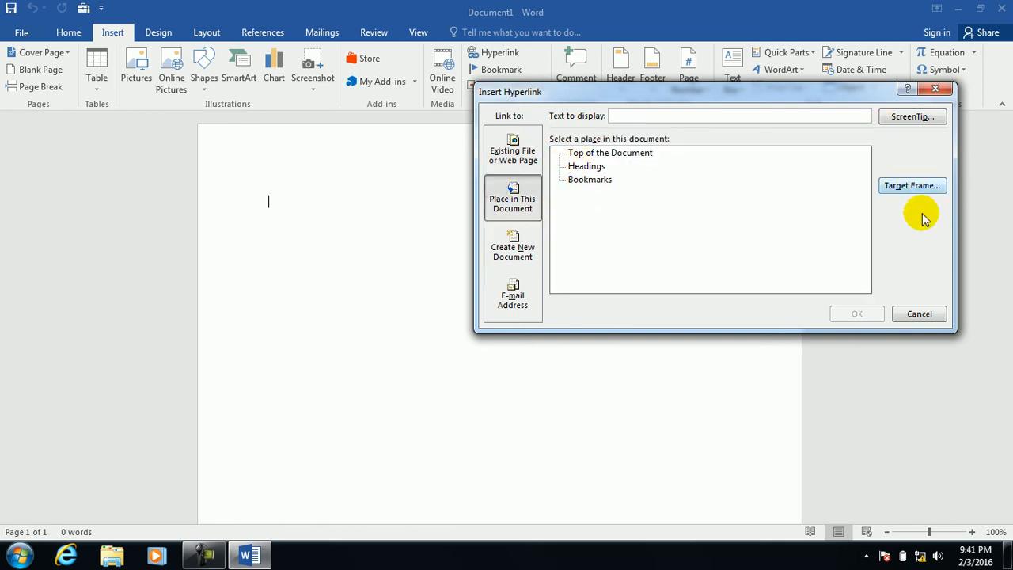
pyautogui.click(918, 315)
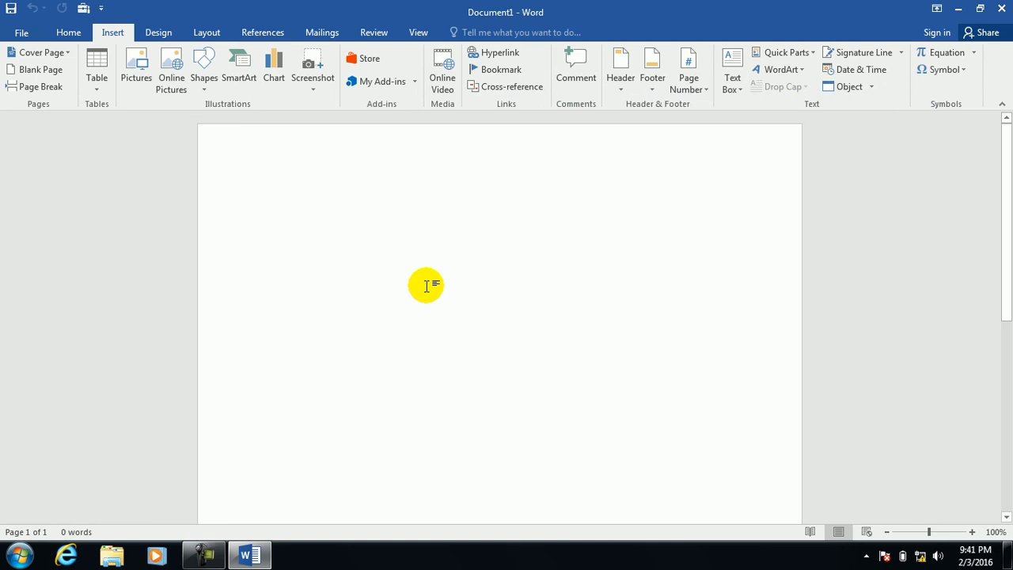
# Generate sample paragraphs with =rand() and move to the end of the document.
pyautogui.write('=rand')
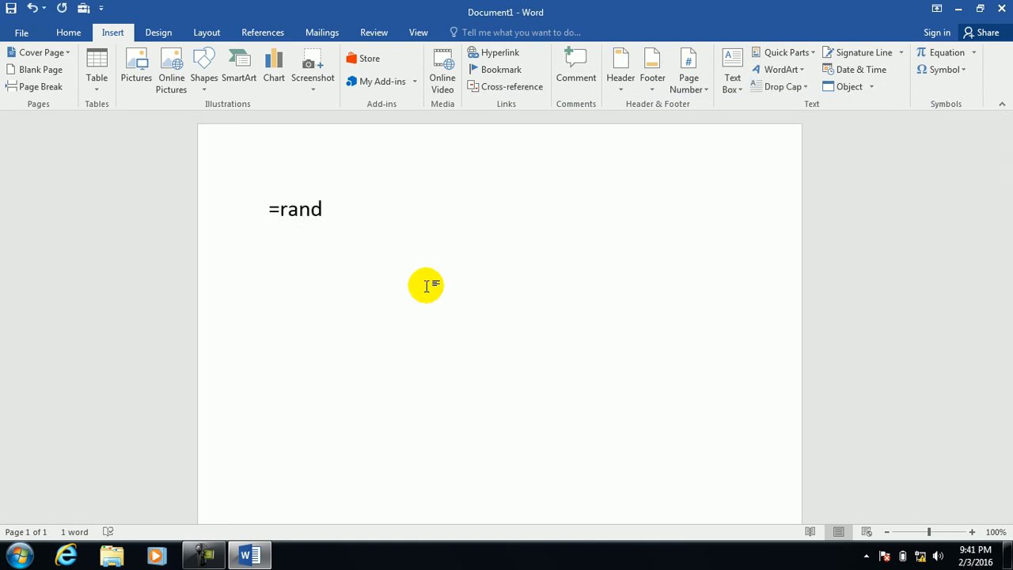
pyautogui.write('()')
pyautogui.press('Return')
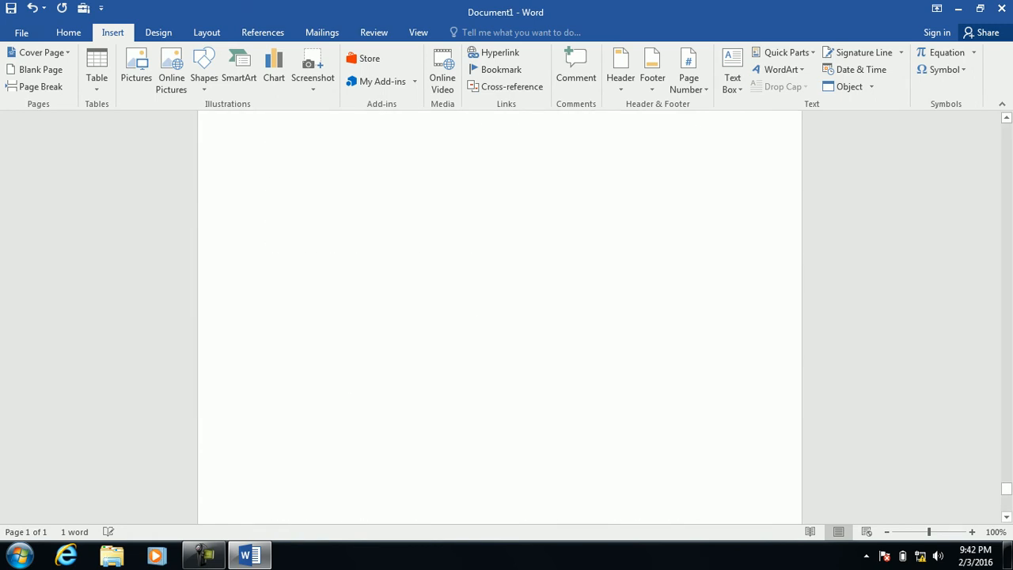
pyautogui.hotkey('ctrl', 'Home')
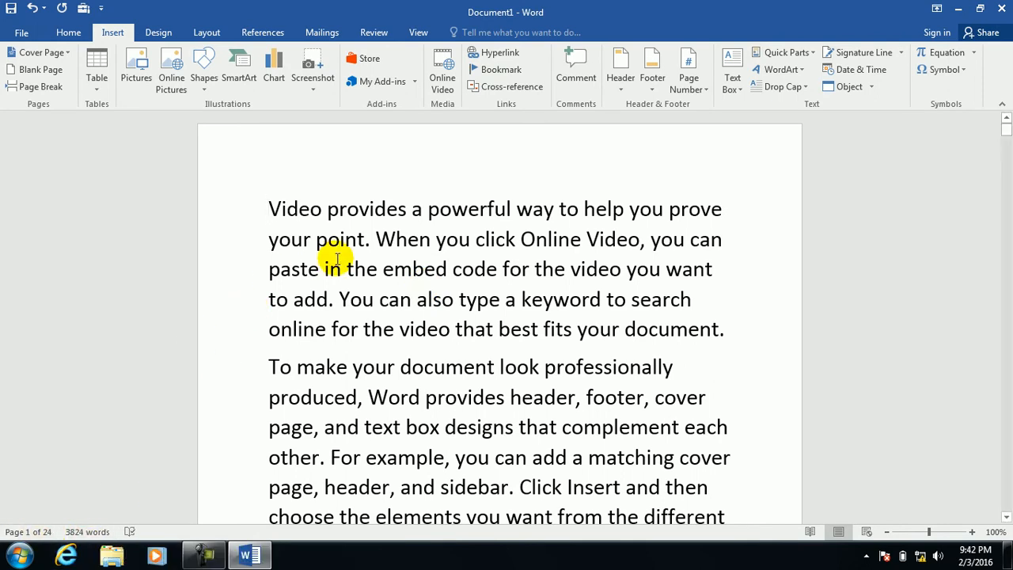
pyautogui.hotkey('ctrl', 'End')
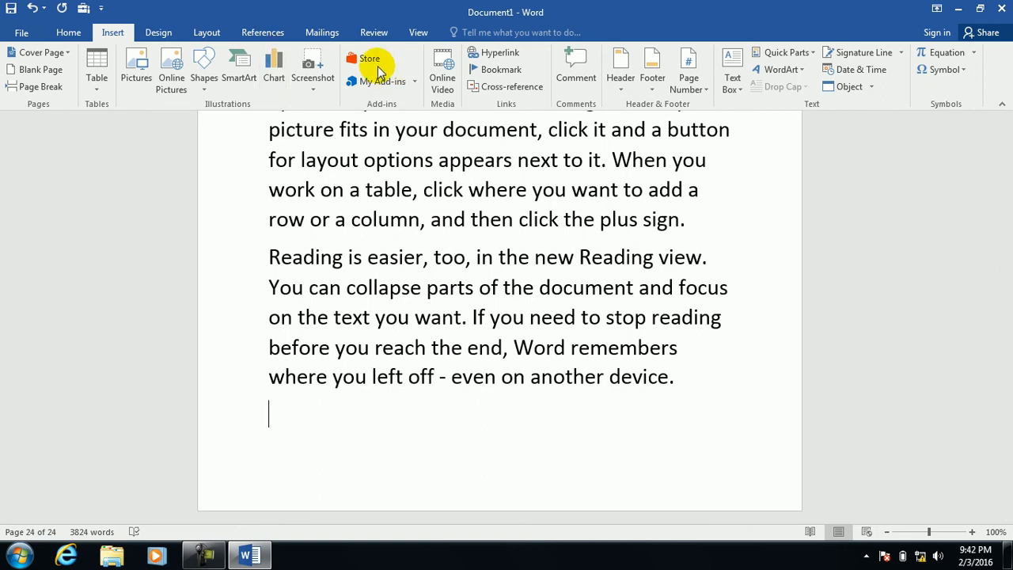
# Insert a 'Top of the Document' link at the end and follow it back to the start.
pyautogui.click(507, 51)
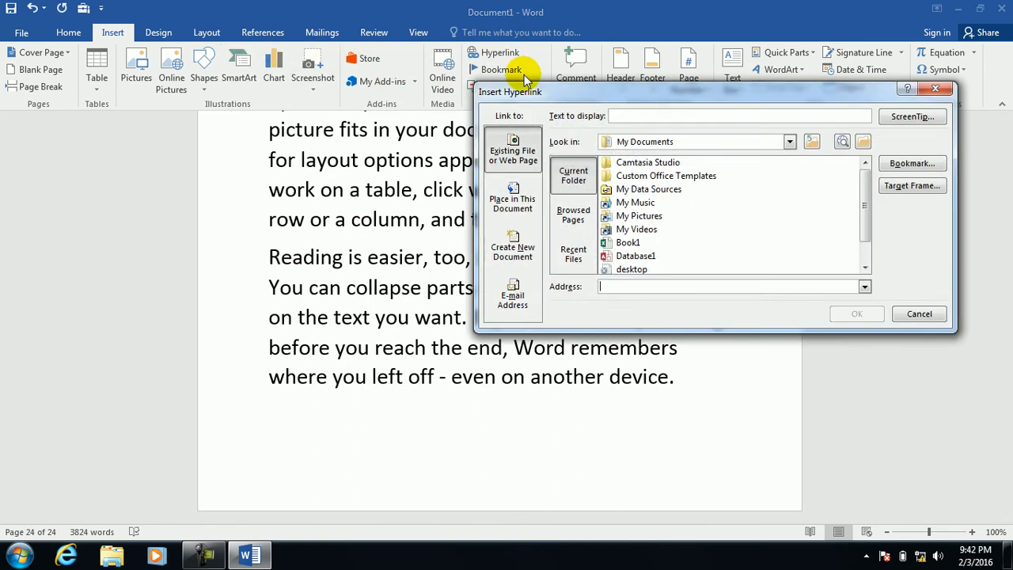
pyautogui.click(516, 203)
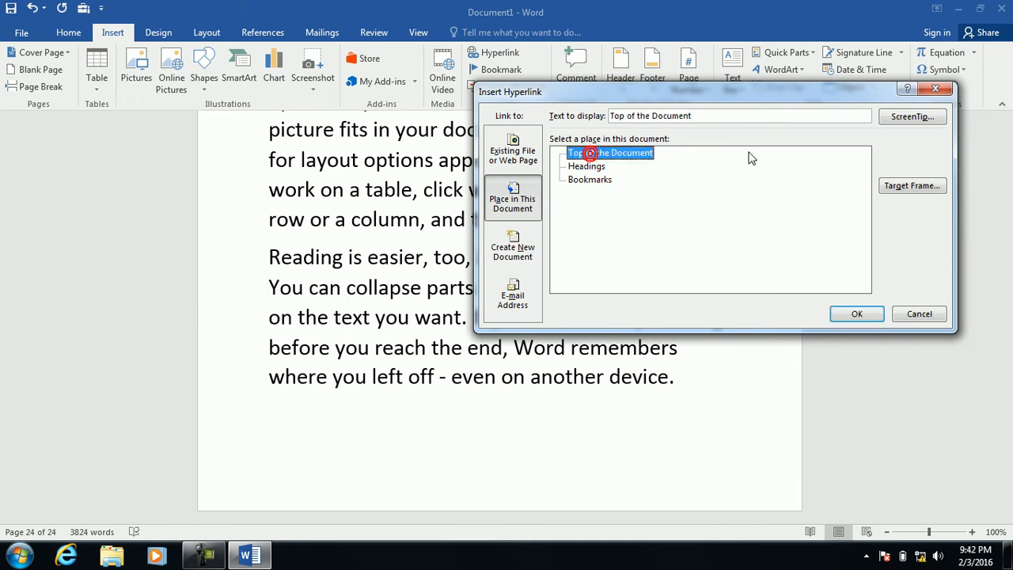
pyautogui.click(856, 314)
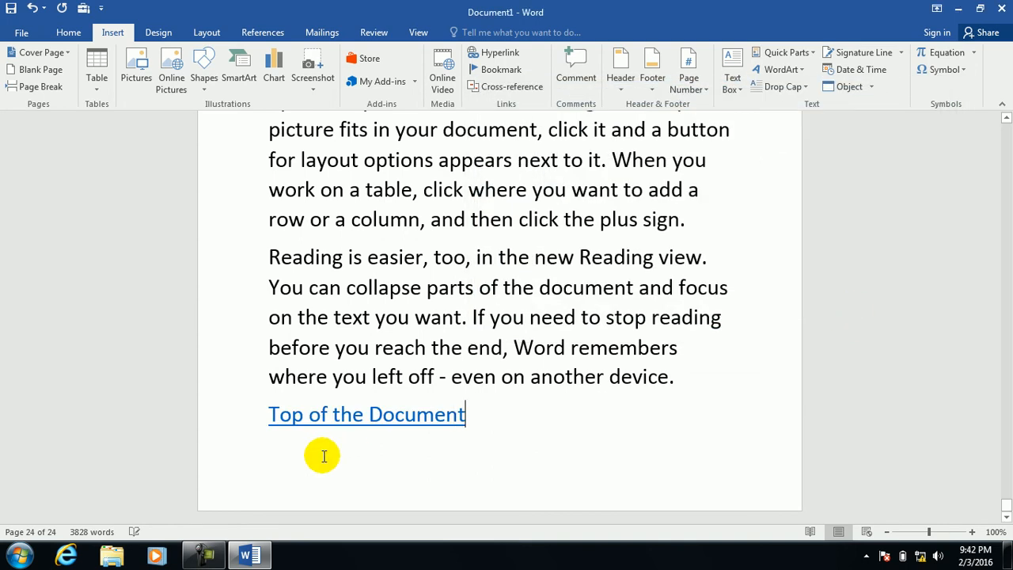
pyautogui.keyDown('ctrl'); pyautogui.click(317, 414); pyautogui.keyUp('ctrl')
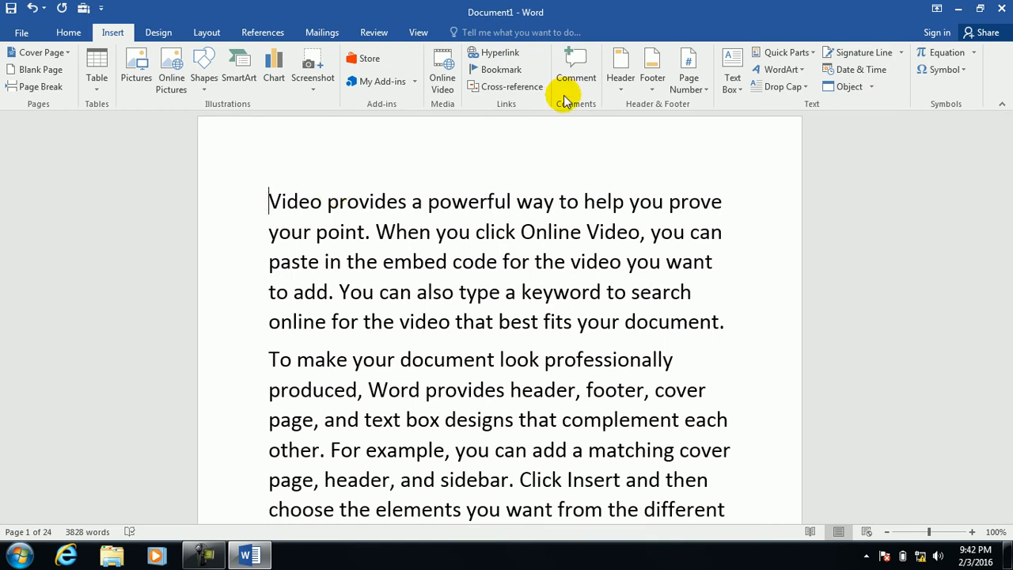
# Put kabul on its own line on page 5 and style it Heading 1.
pyautogui.hotkey('ctrl', 'End')
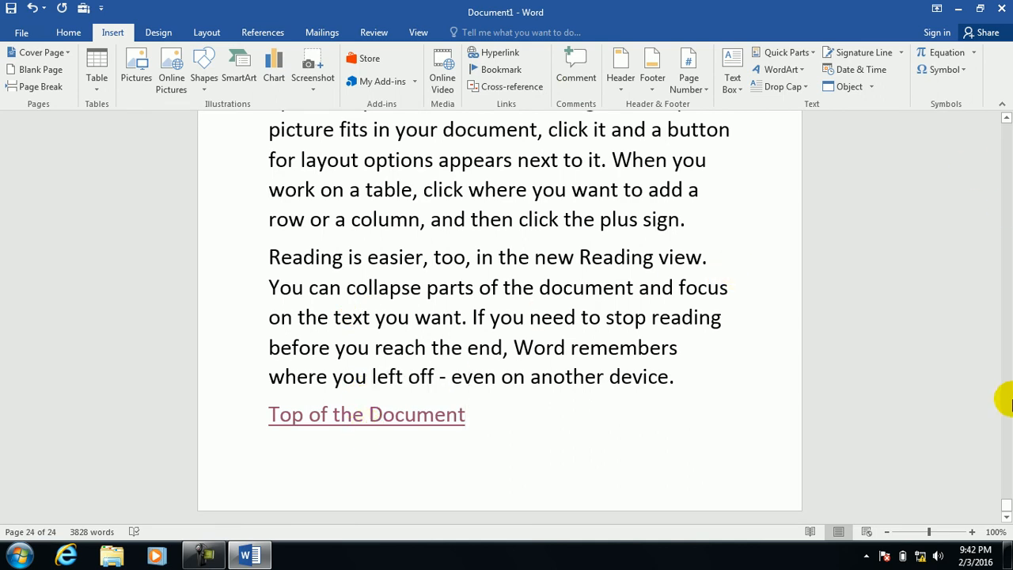
pyautogui.moveTo(1007, 505); pyautogui.dragTo(999, 193)
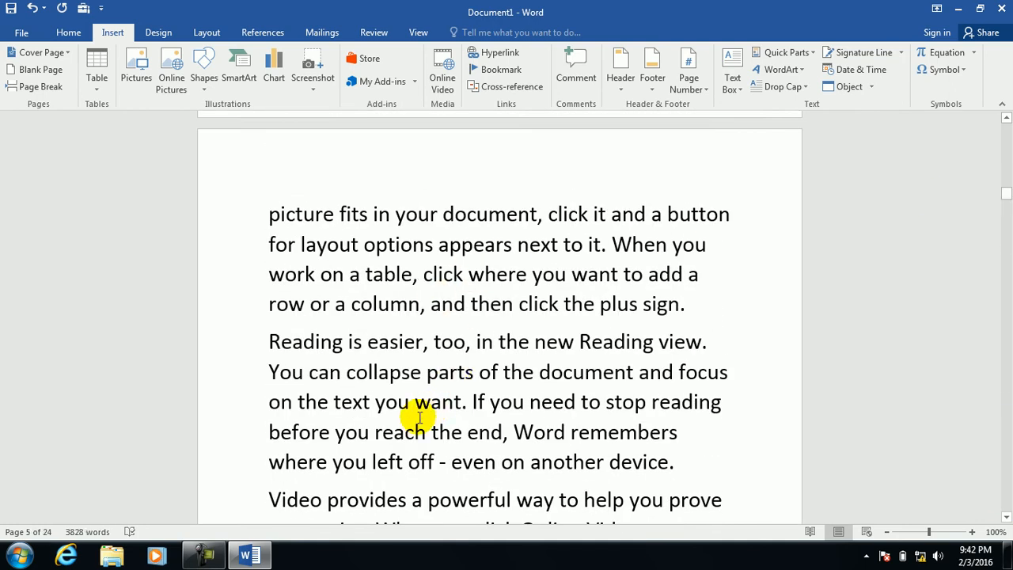
pyautogui.press('Return')
pyautogui.press('Return')
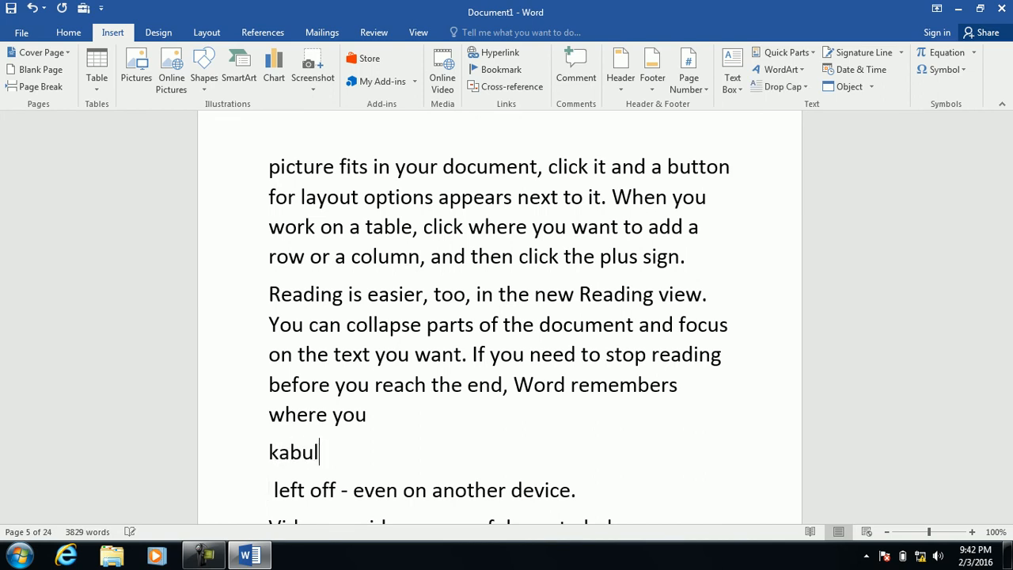
pyautogui.doubleClick(285, 457)
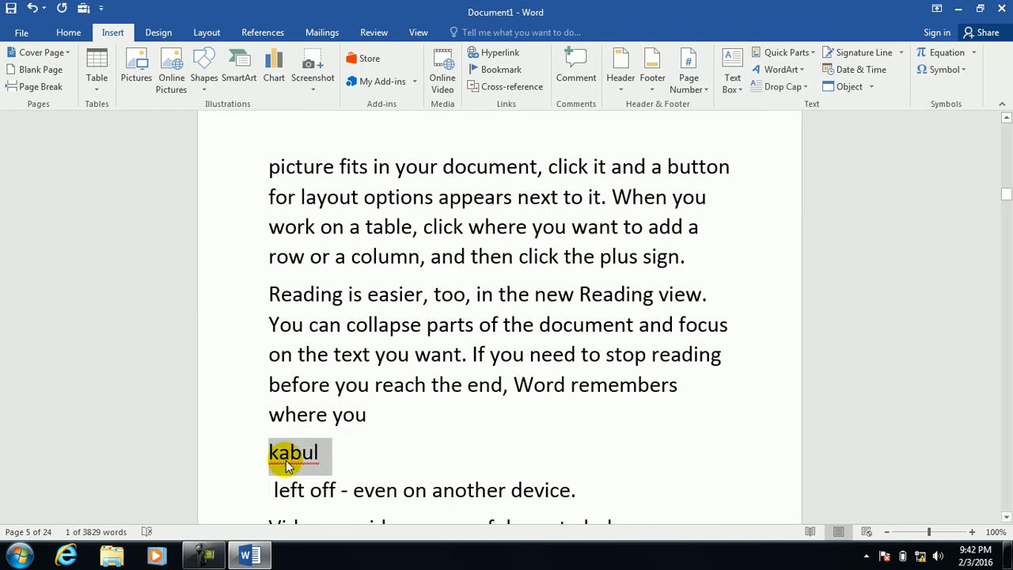
pyautogui.hotkey('ctrl', 'alt', '1')
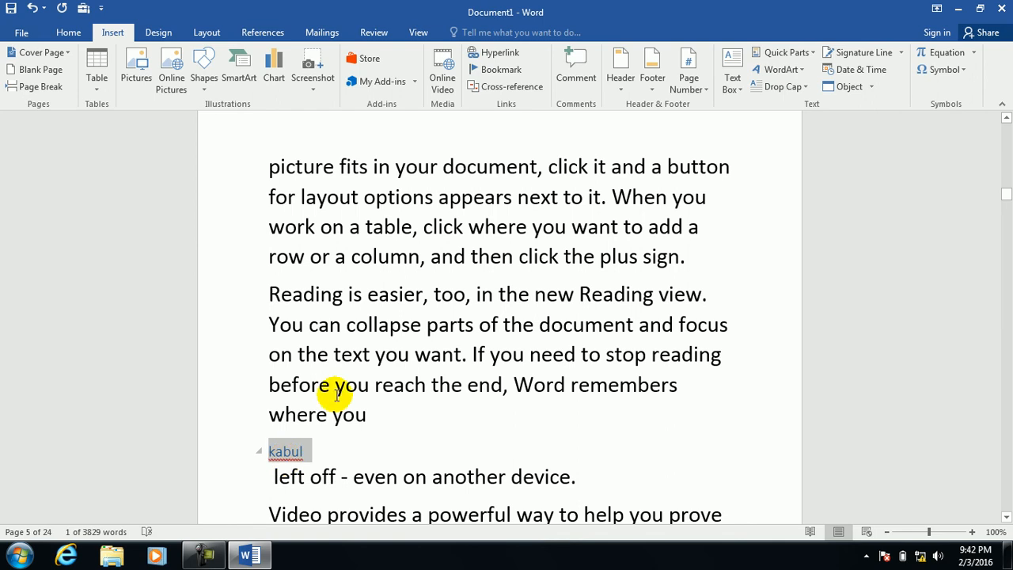
# Bookmark the phrase 'the new theme.' on page 10 with the name eee.
pyautogui.moveTo(1001, 206); pyautogui.dragTo(1002, 281)
pyautogui.moveTo(429, 358); pyautogui.dragTo(271, 360)
pyautogui.click(500, 69)
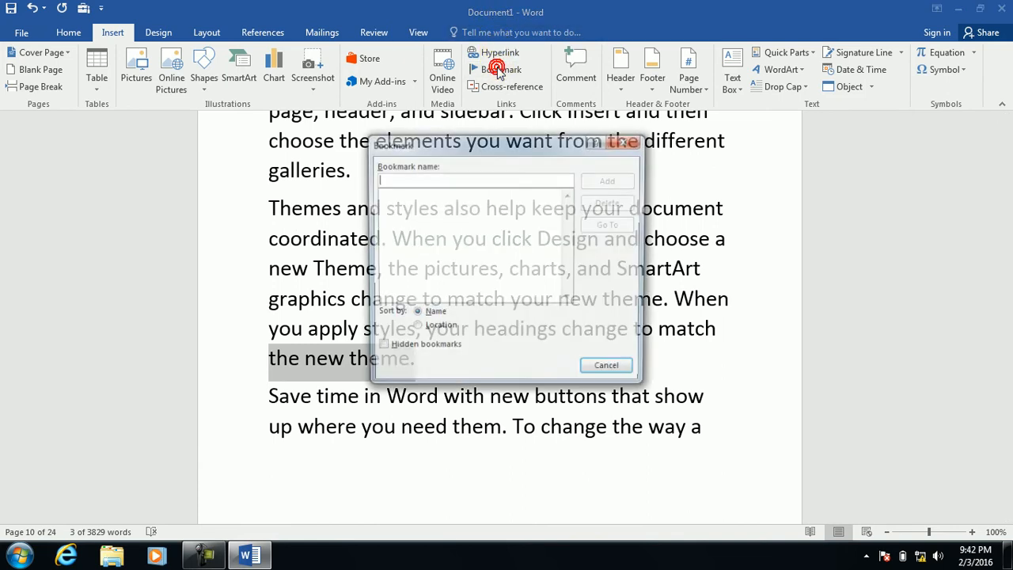
pyautogui.write('eee')
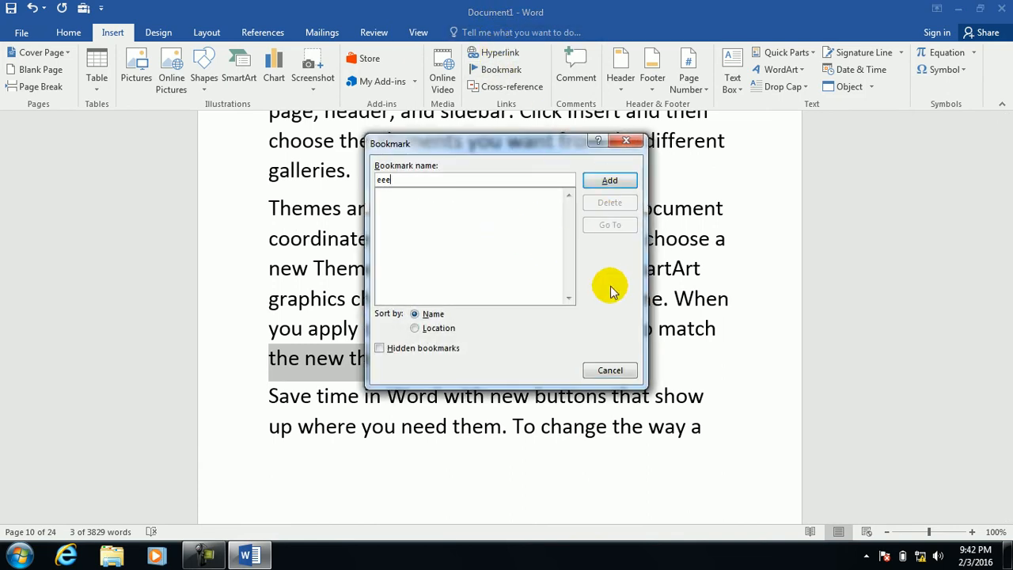
pyautogui.click(607, 178)
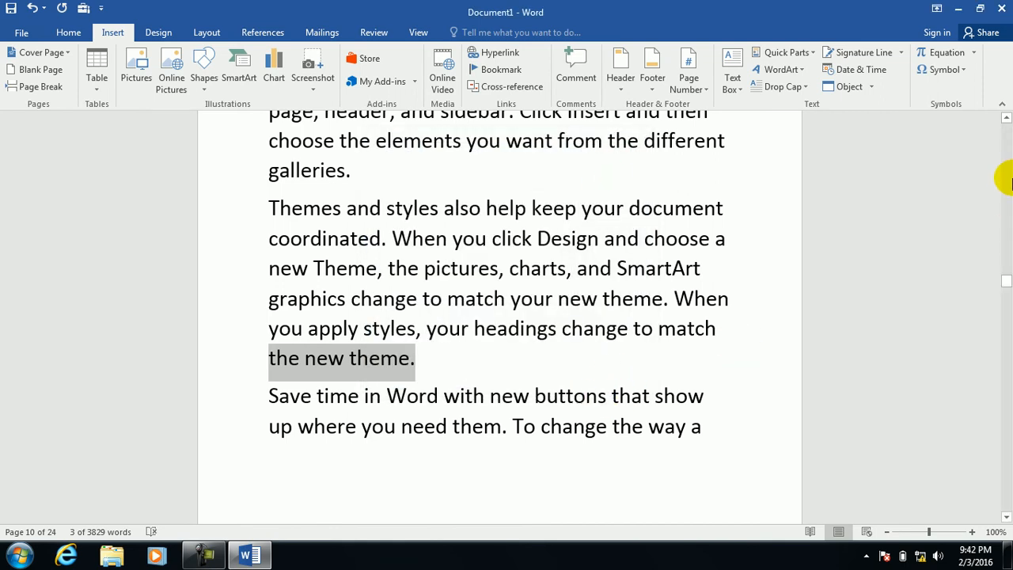
pyautogui.moveTo(999, 276); pyautogui.dragTo(1003, 489)
pyautogui.moveTo(1006, 519); pyautogui.dragTo(1007, 518)
pyautogui.click(451, 474)
# Add a new last page with a kabul link to the kabul heading and test it.
pyautogui.hotkey('ctrl', 'Return')
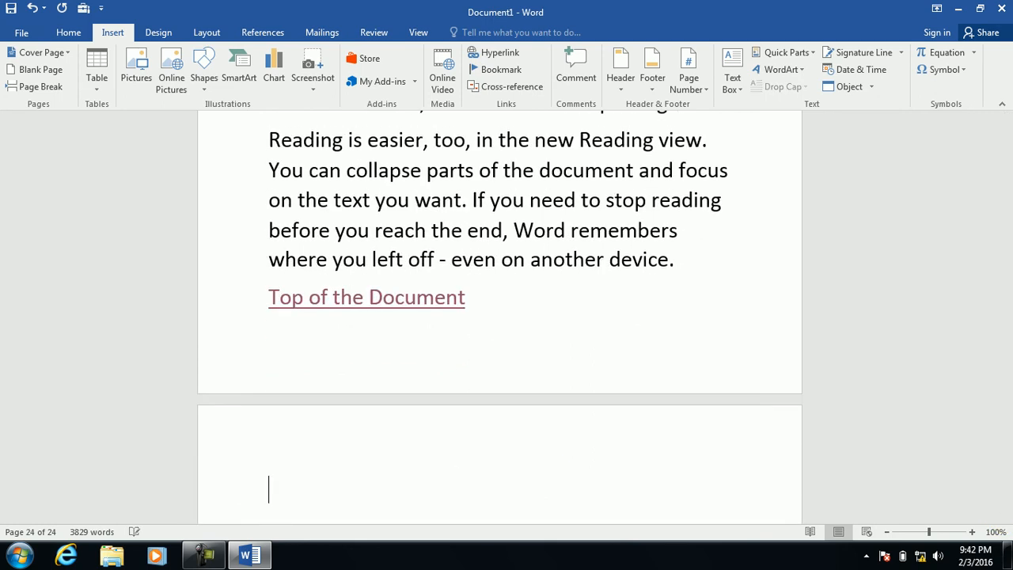
pyautogui.click(500, 53)
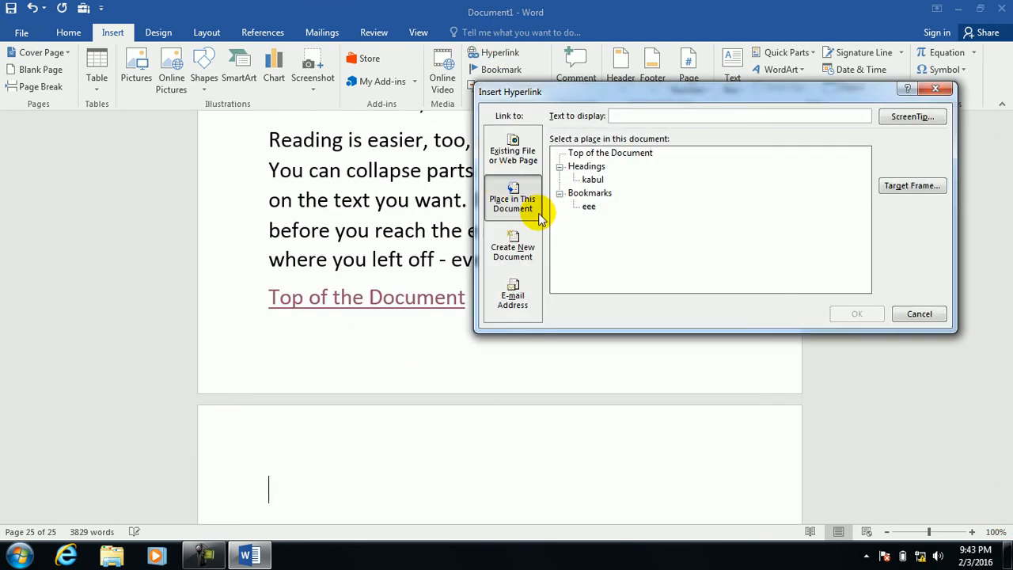
pyautogui.click(592, 181)
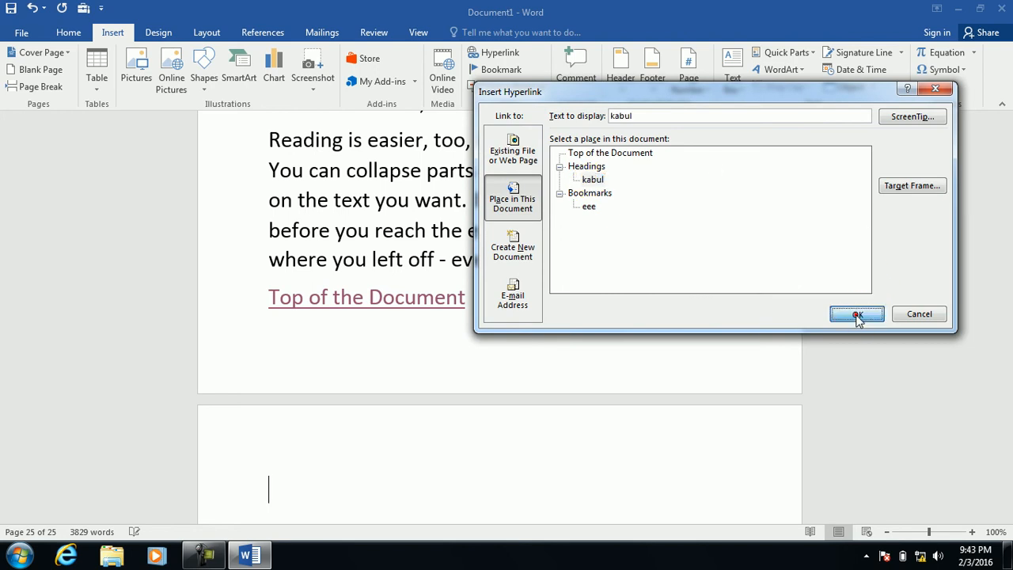
pyautogui.click(856, 313)
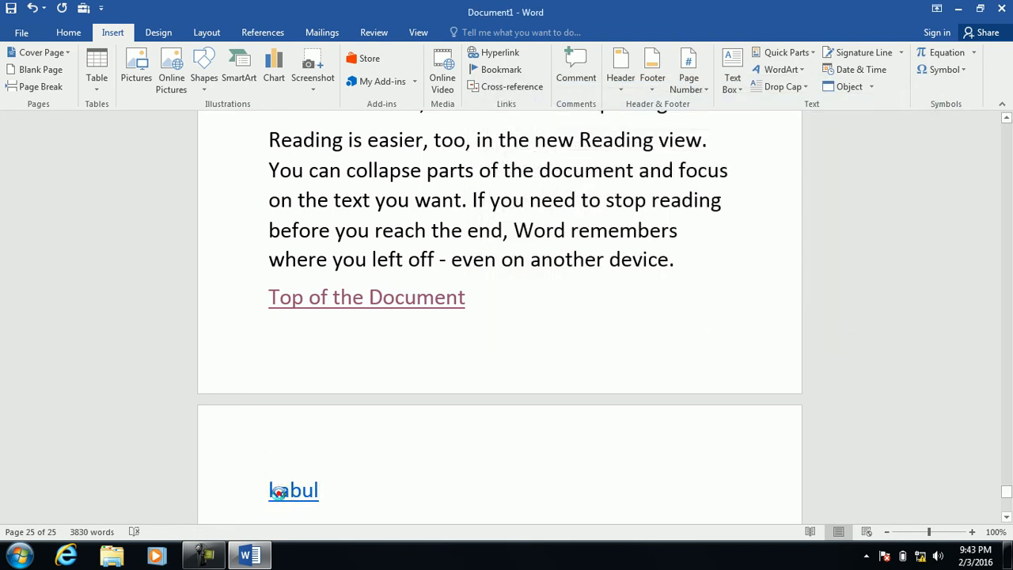
pyautogui.keyDown('ctrl'); pyautogui.click(281, 495); pyautogui.keyUp('ctrl')
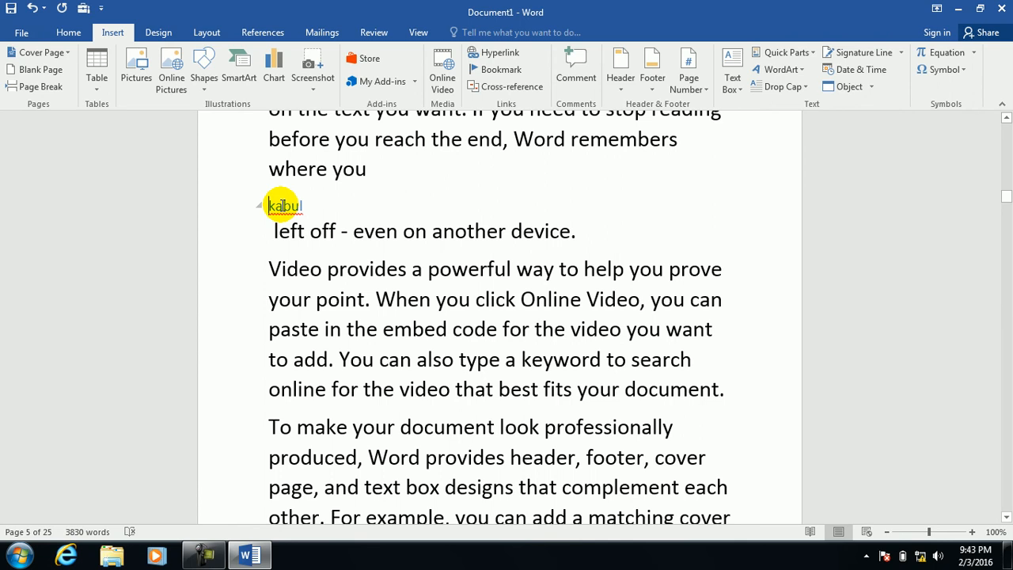
pyautogui.hotkey('shift', 'F5')
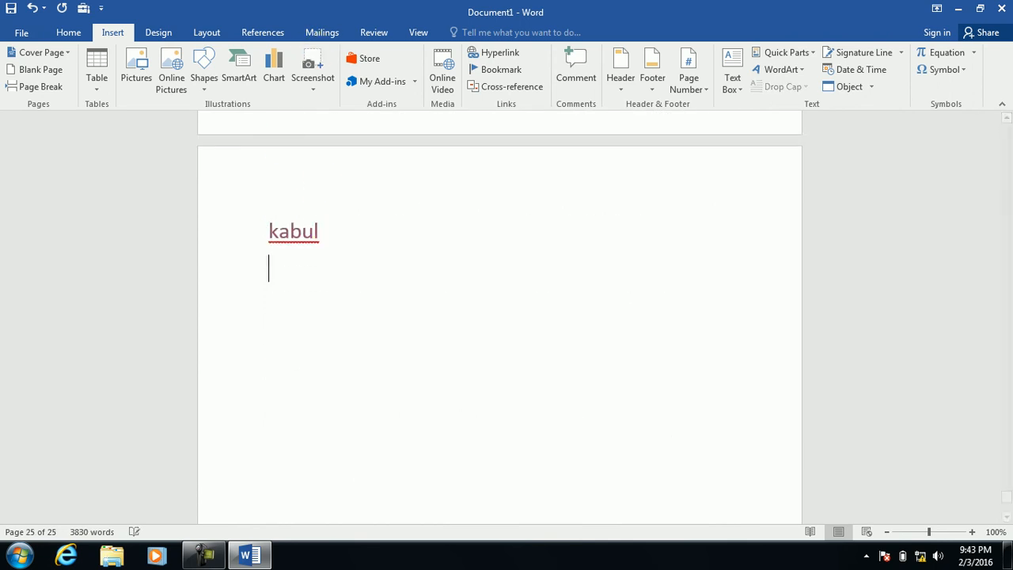
# Add an eee link to the eee bookmark and follow it to 'the new theme.'.
pyautogui.click(495, 52)
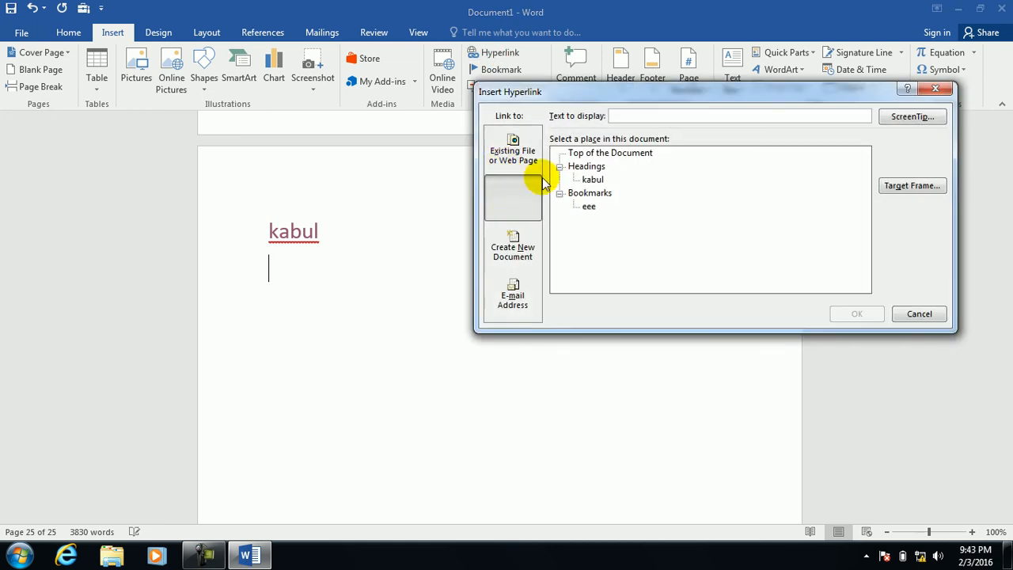
pyautogui.click(587, 206)
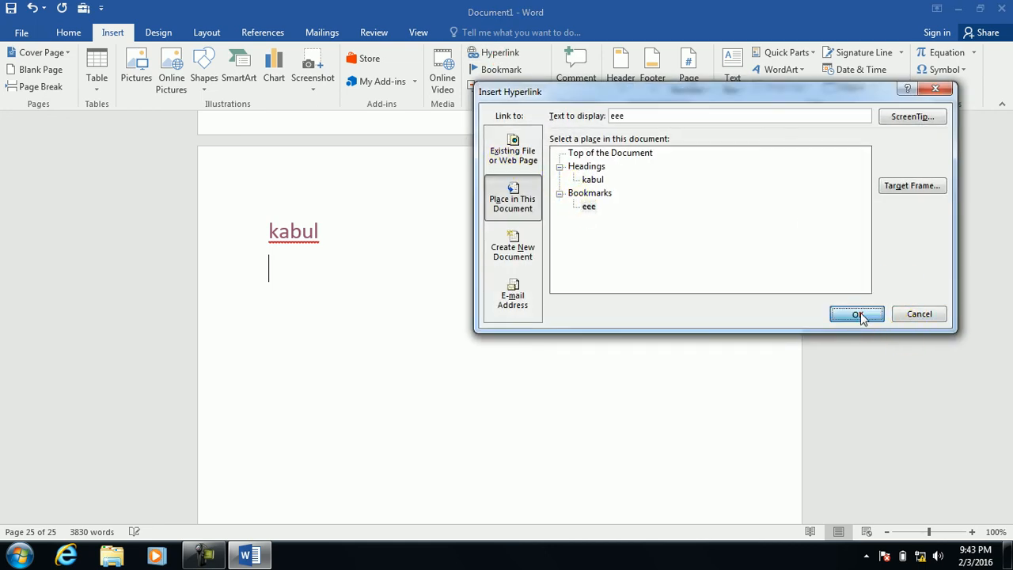
pyautogui.click(857, 314)
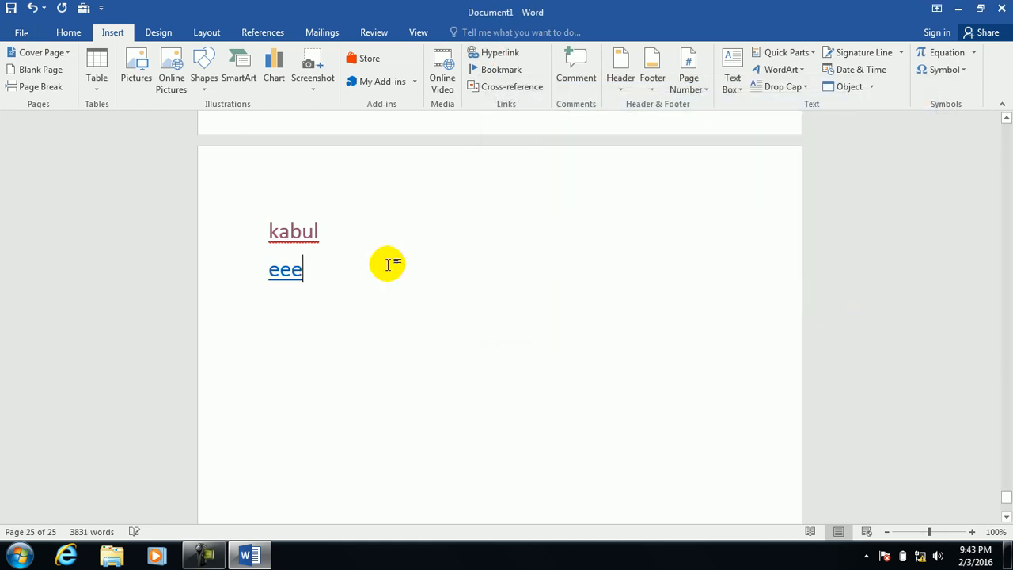
pyautogui.keyDown('ctrl'); pyautogui.click(286, 278); pyautogui.keyUp('ctrl')
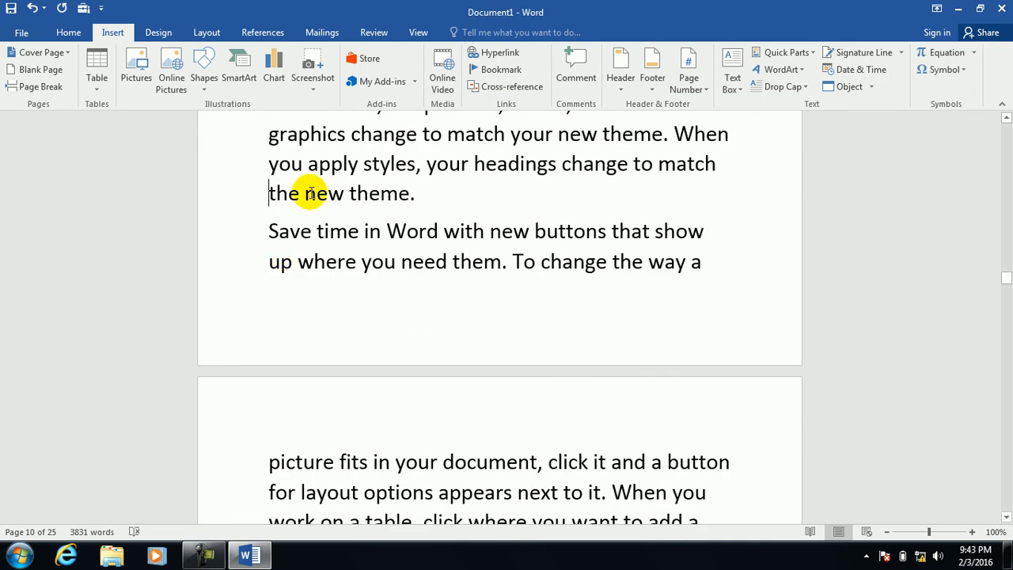
pyautogui.click(493, 52)
pyautogui.click(513, 152)
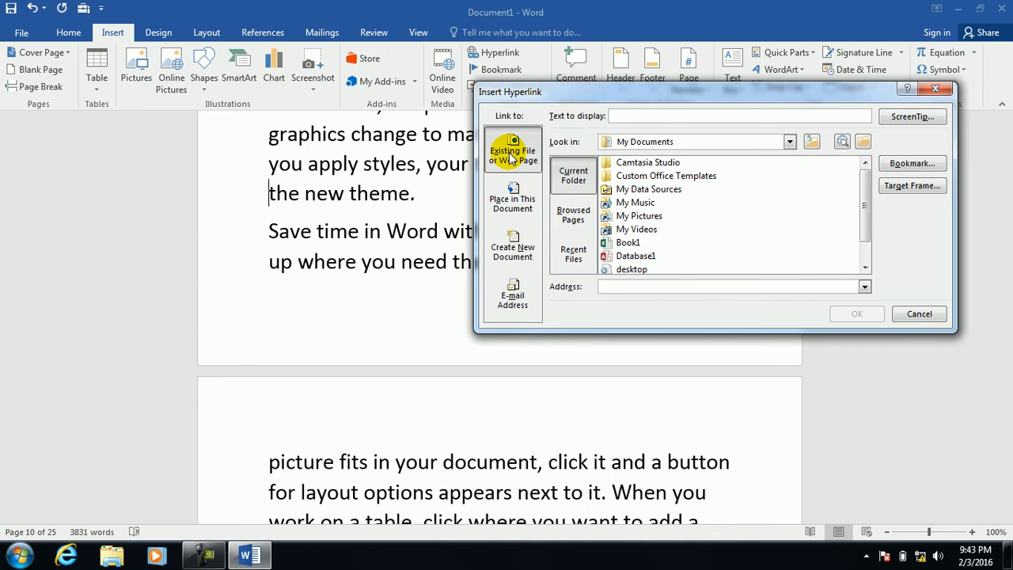
pyautogui.click(516, 204)
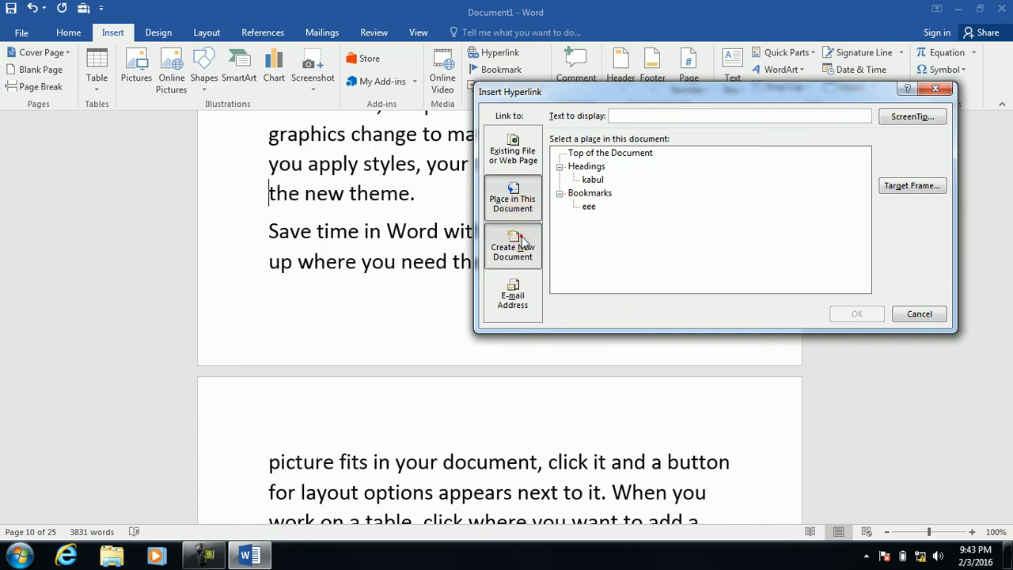
pyautogui.click(523, 241)
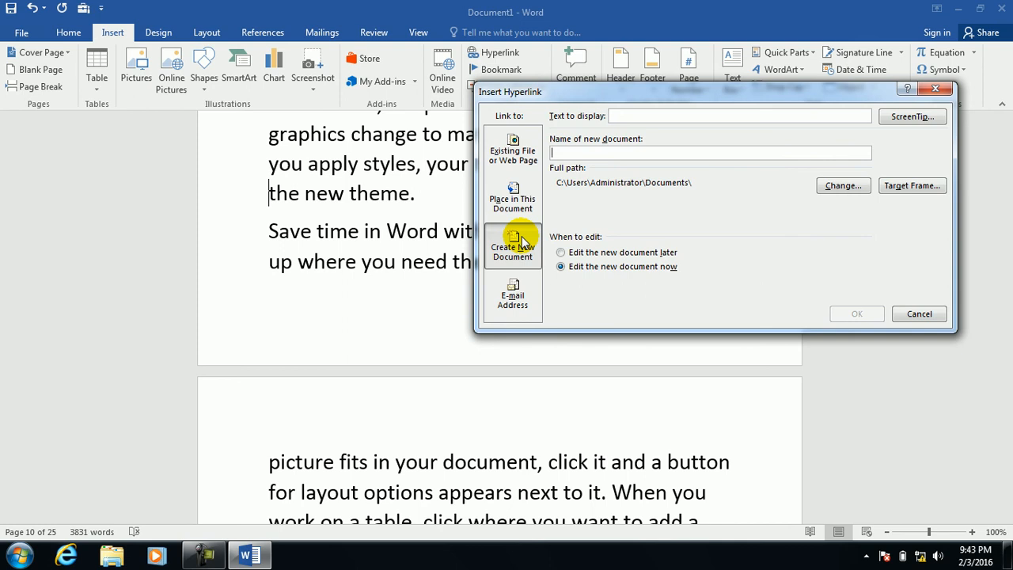
pyautogui.click(929, 313)
pyautogui.click(438, 197)
pyautogui.moveTo(438, 197); pyautogui.dragTo(288, 186)
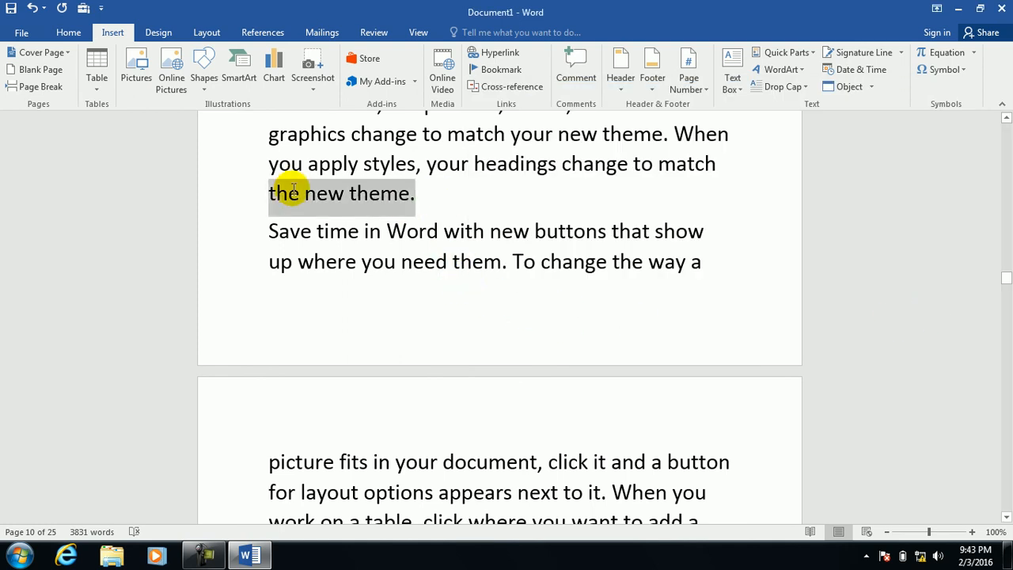
# Link the word grammar to a new document named my note, set to edit later.
pyautogui.click(539, 200)
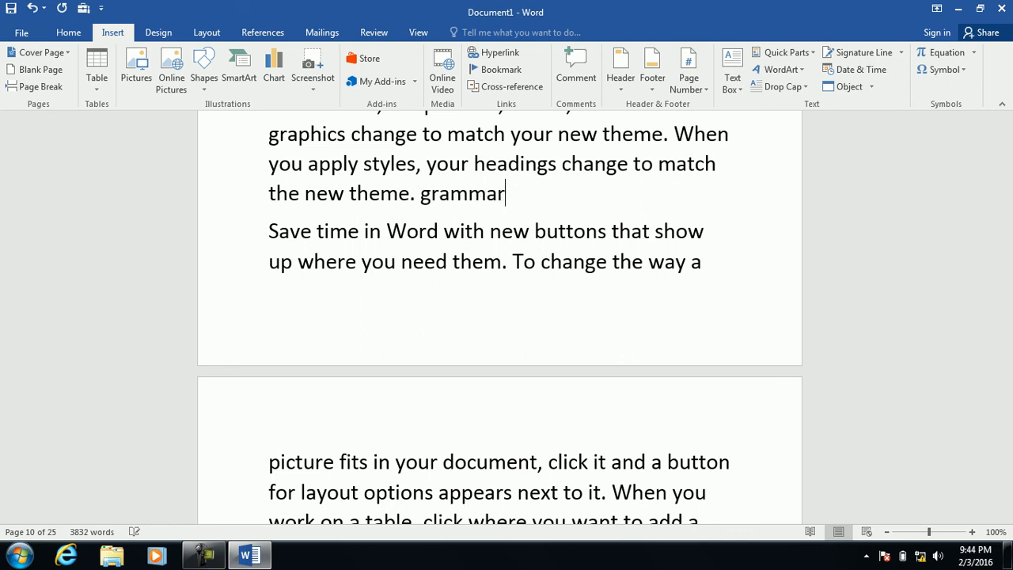
pyautogui.doubleClick(516, 194)
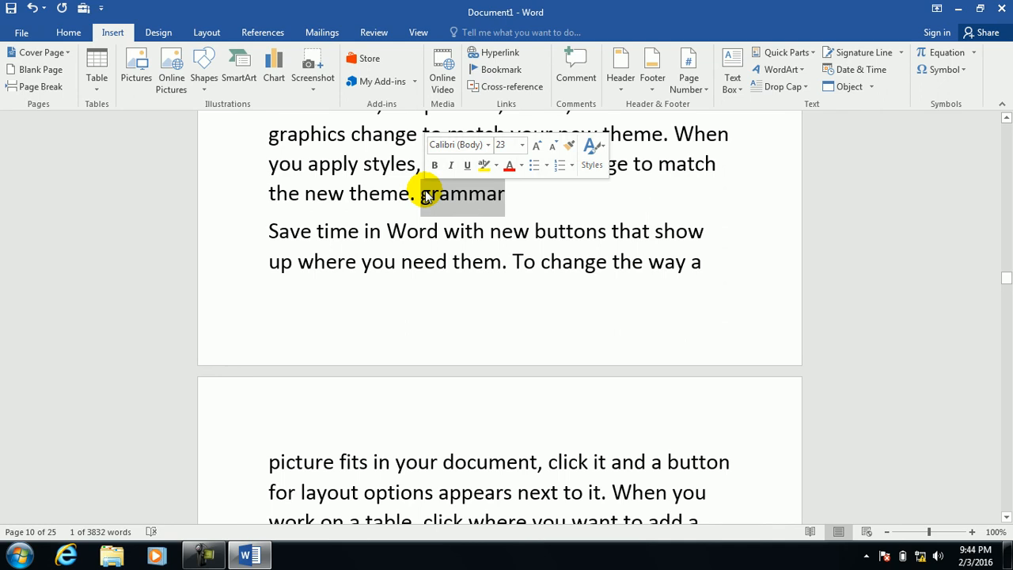
pyautogui.click(498, 52)
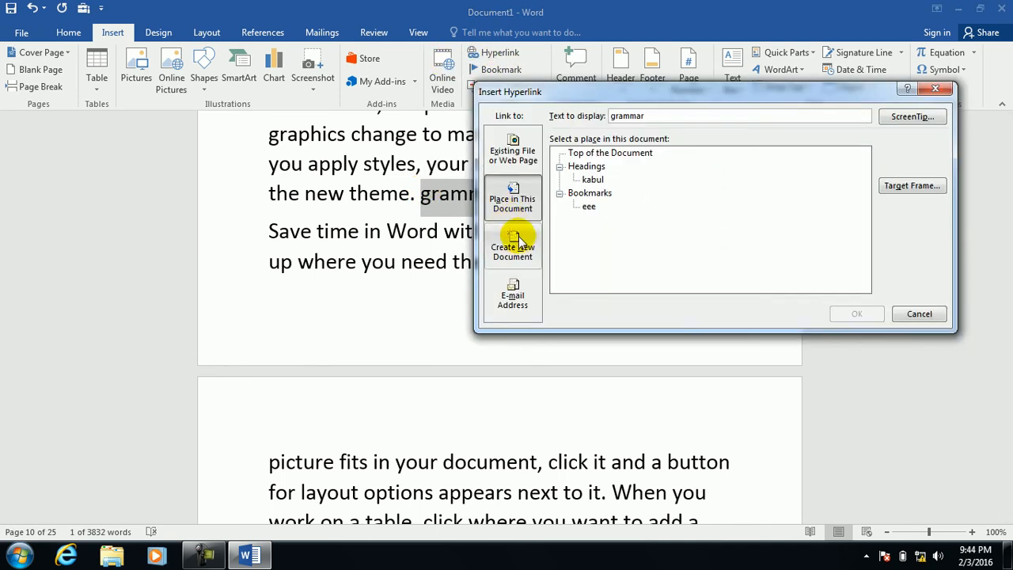
pyautogui.click(513, 231)
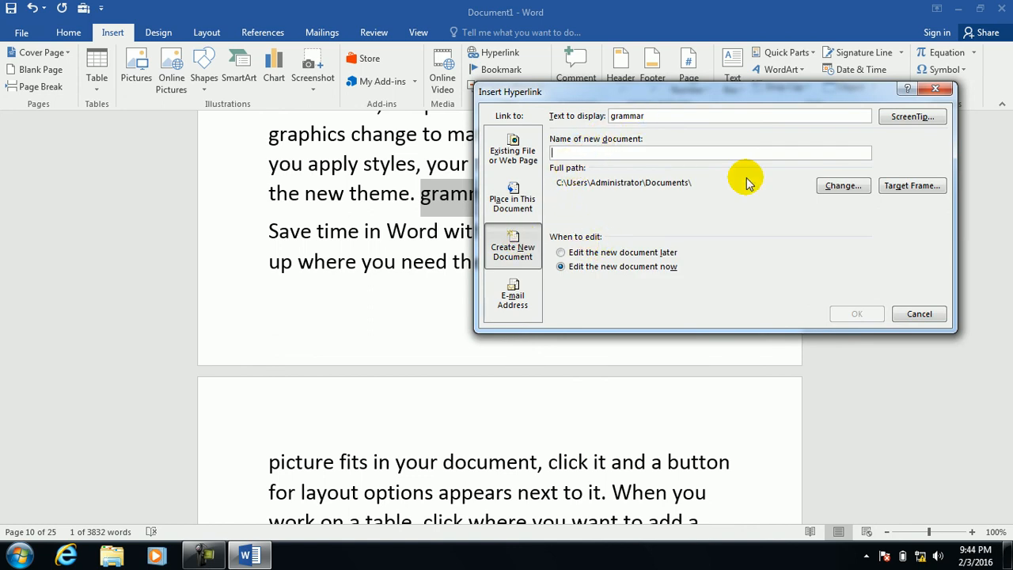
pyautogui.write('my note')
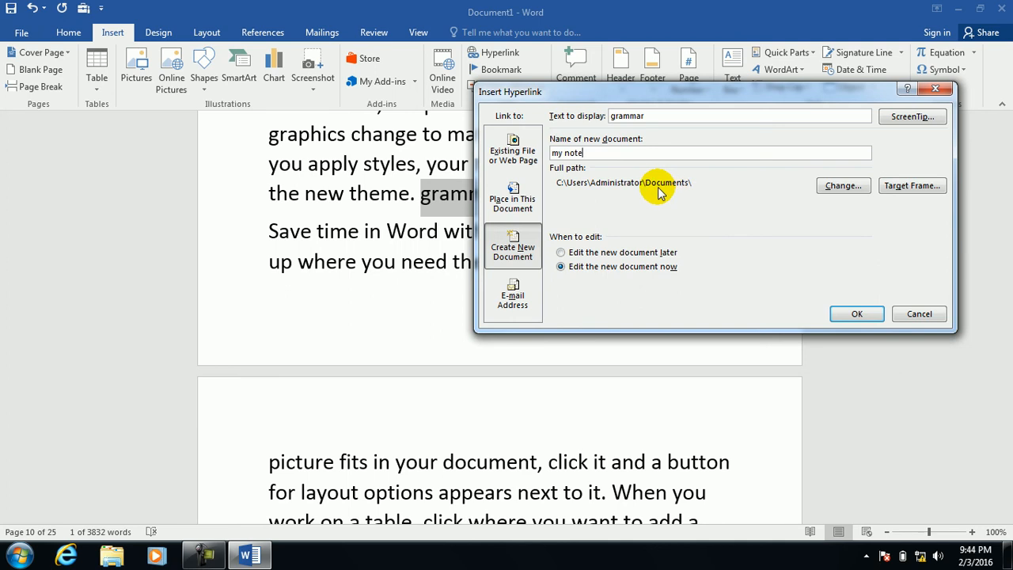
pyautogui.click(562, 252)
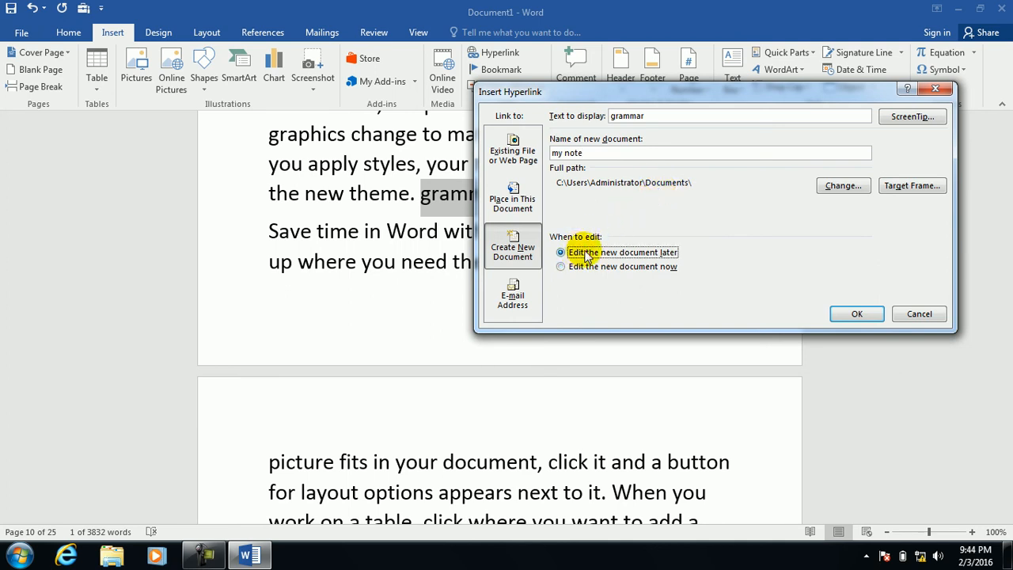
pyautogui.click(619, 266)
pyautogui.click(564, 252)
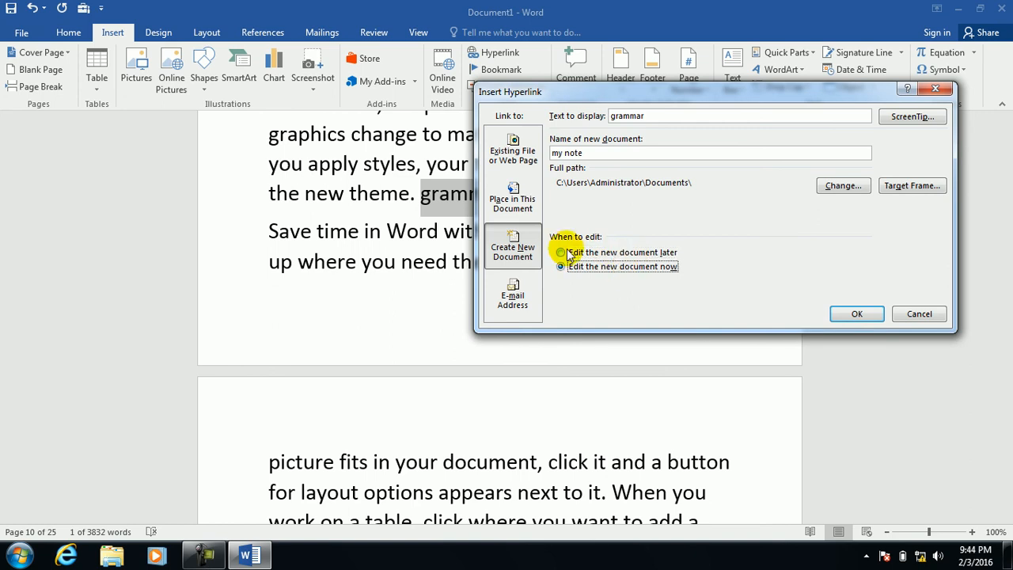
pyautogui.click(854, 314)
# Open my note via the link, add five sample paragraphs with =rand(), and close it.
pyautogui.keyDown('ctrl'); pyautogui.click(465, 197); pyautogui.keyUp('ctrl')
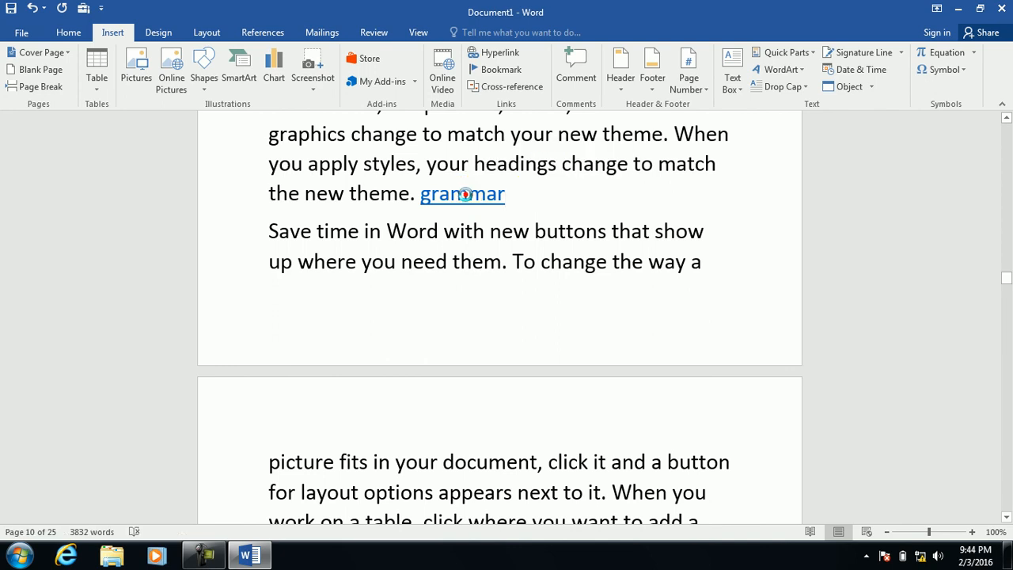
pyautogui.click(546, 344)
pyautogui.write('sdfdsfsd')
pyautogui.write('=ra')
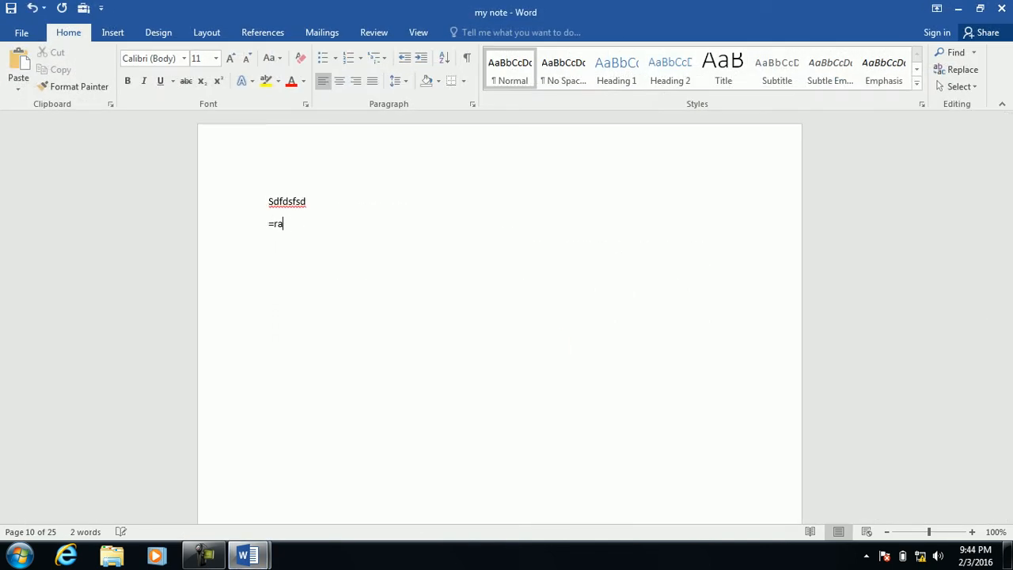
pyautogui.write('d')
pyautogui.press('BackSpace')
pyautogui.write('nd()')
pyautogui.press('Return')
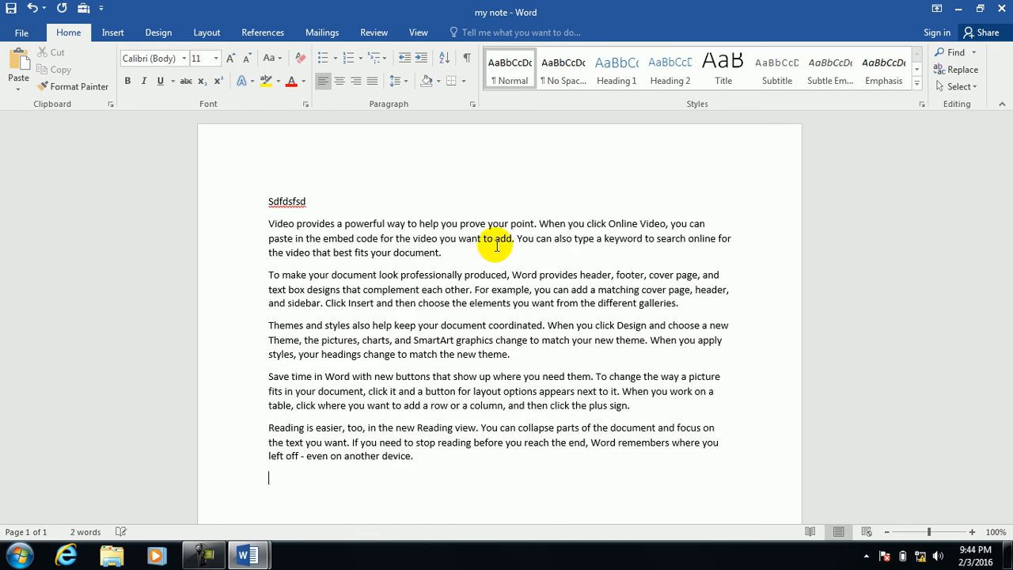
pyautogui.click(1001, 8)
pyautogui.click(441, 292)
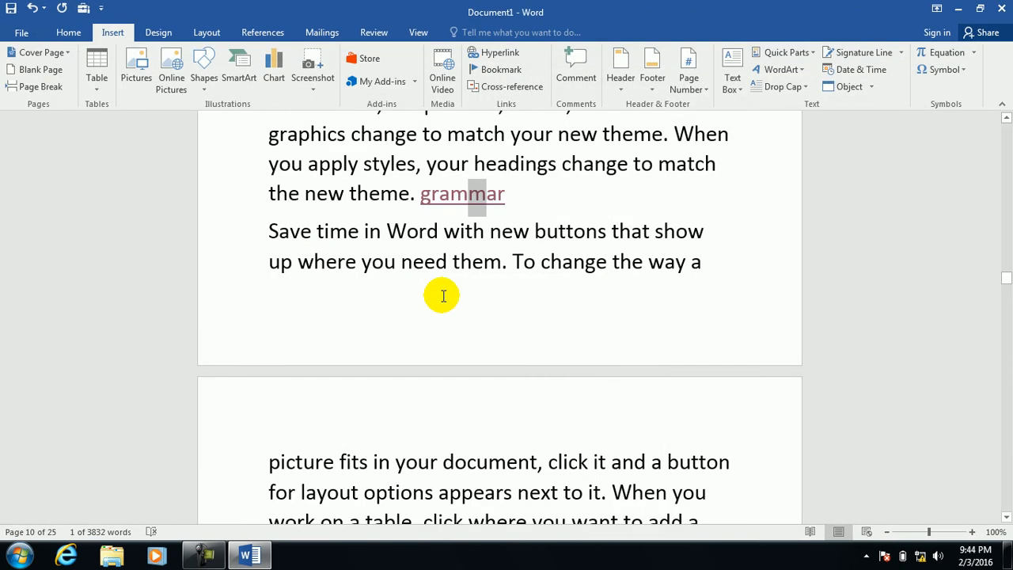
pyautogui.click(18, 555)
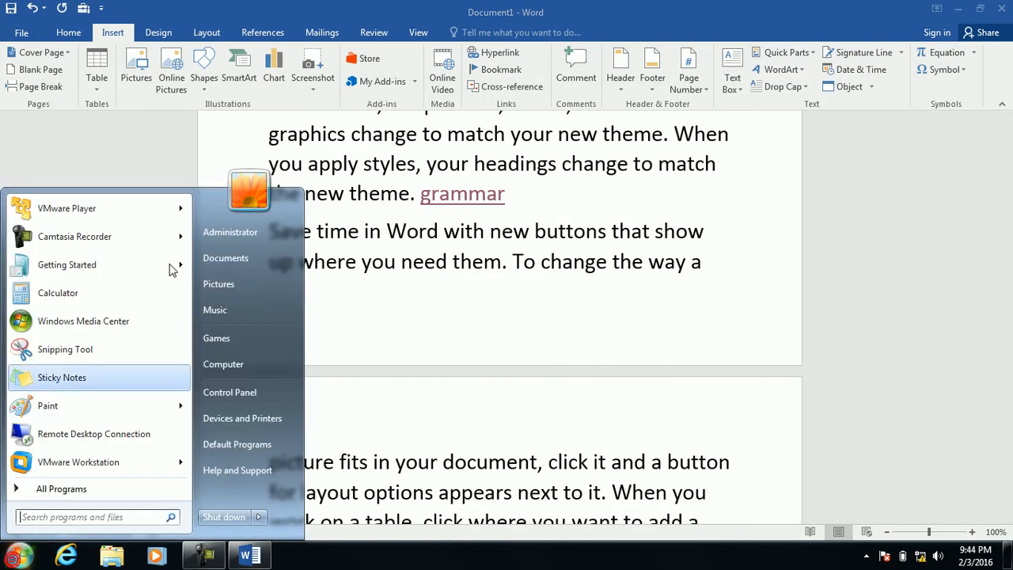
pyautogui.click(226, 259)
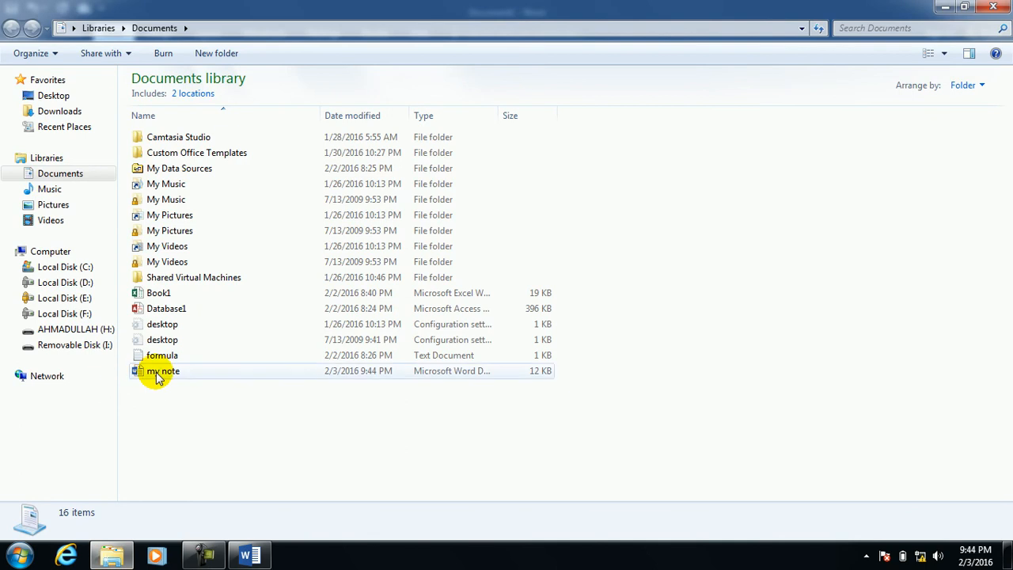
pyautogui.doubleClick(159, 372)
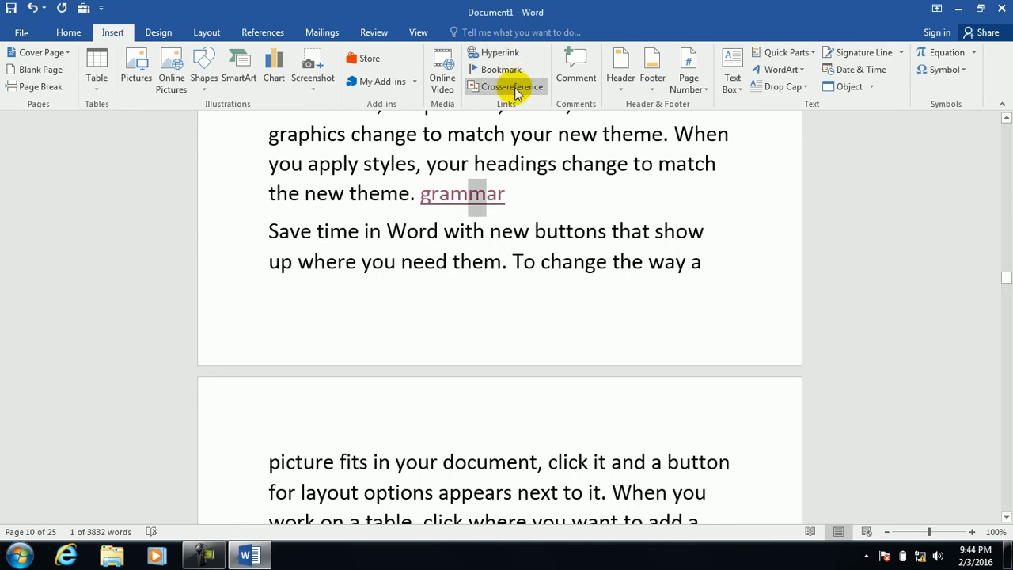
# Reopen the grammar hyperlink on Create New Document and browse to Local Disk (C:) in Explorer.
pyautogui.click(490, 53)
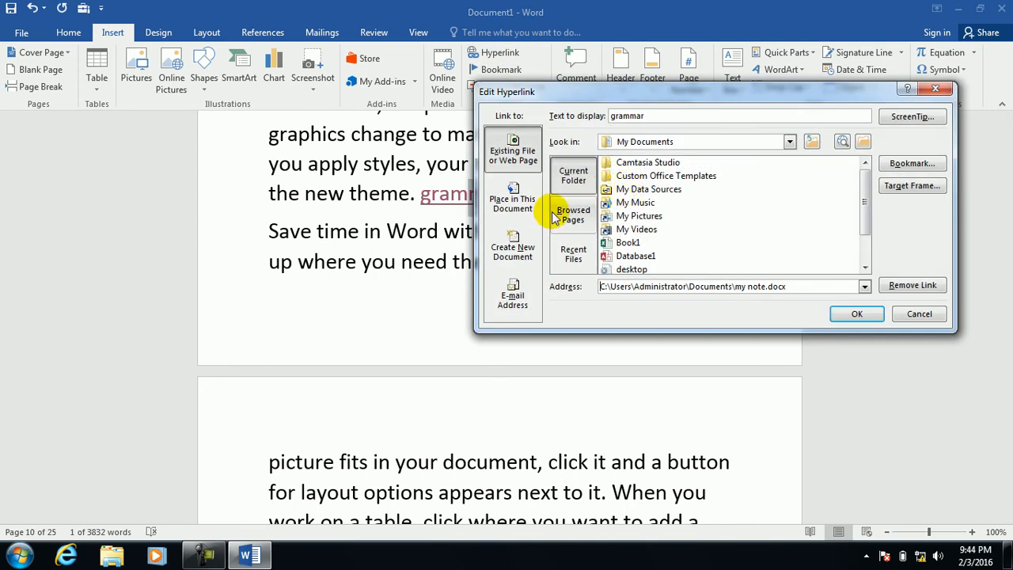
pyautogui.click(513, 294)
pyautogui.click(513, 249)
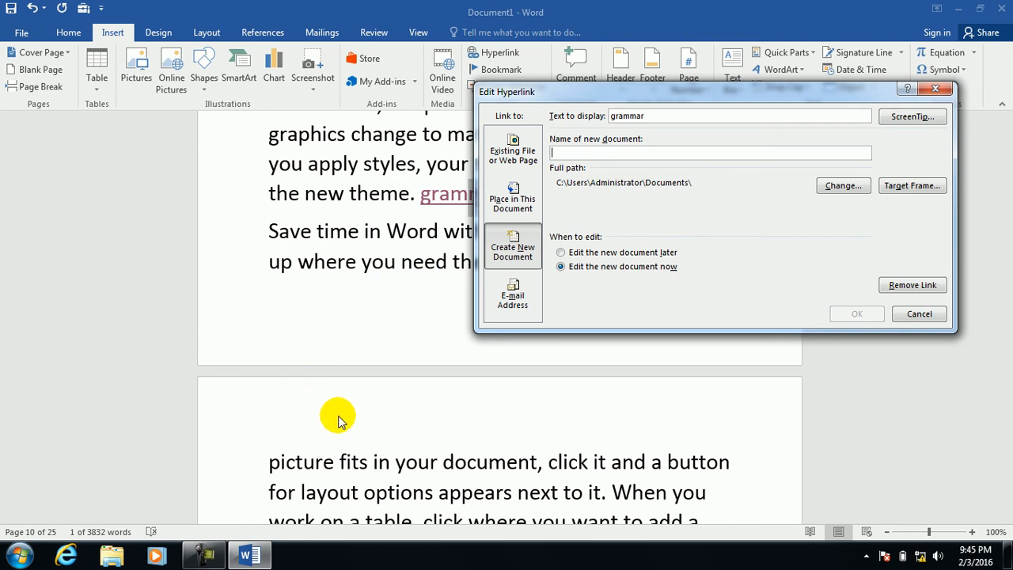
pyautogui.press('super+e')
pyautogui.doubleClick(227, 117)
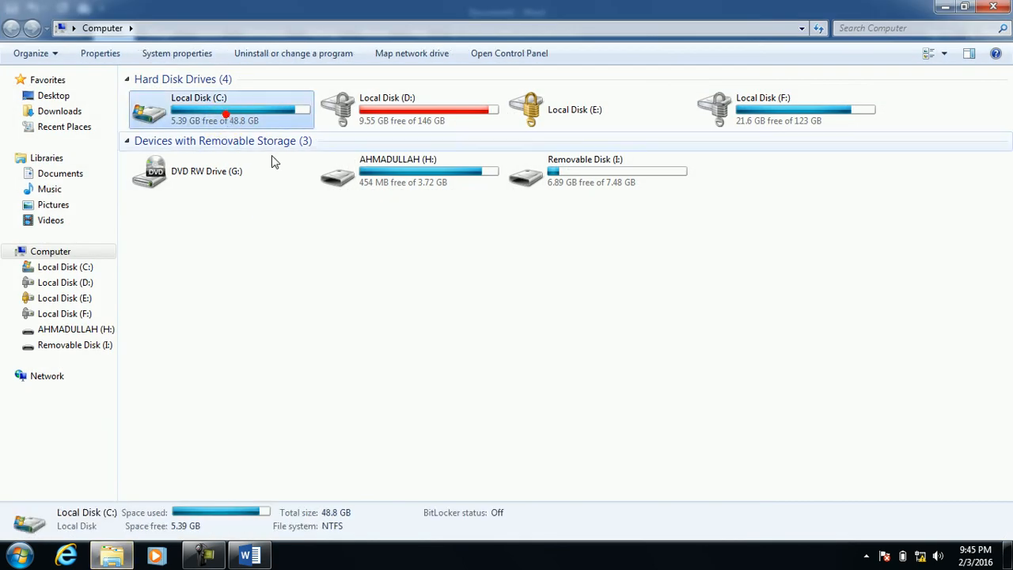
# Create an empty folder named note on Local Disk (C:), check it, and close Explorer.
pyautogui.doubleClick(197, 107)
pyautogui.rightClick(601, 212)
pyautogui.moveTo(681, 364)
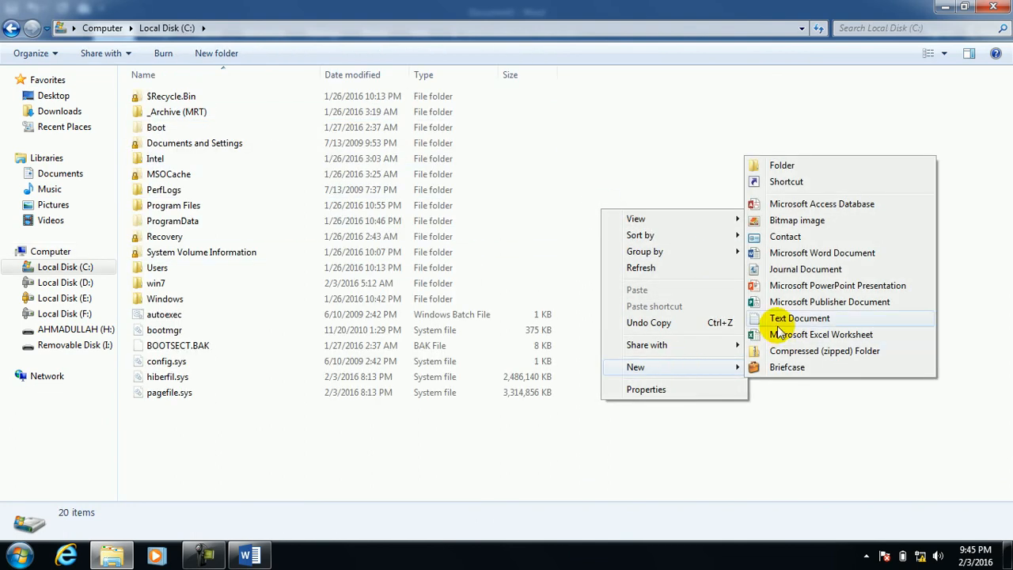
pyautogui.click(789, 165)
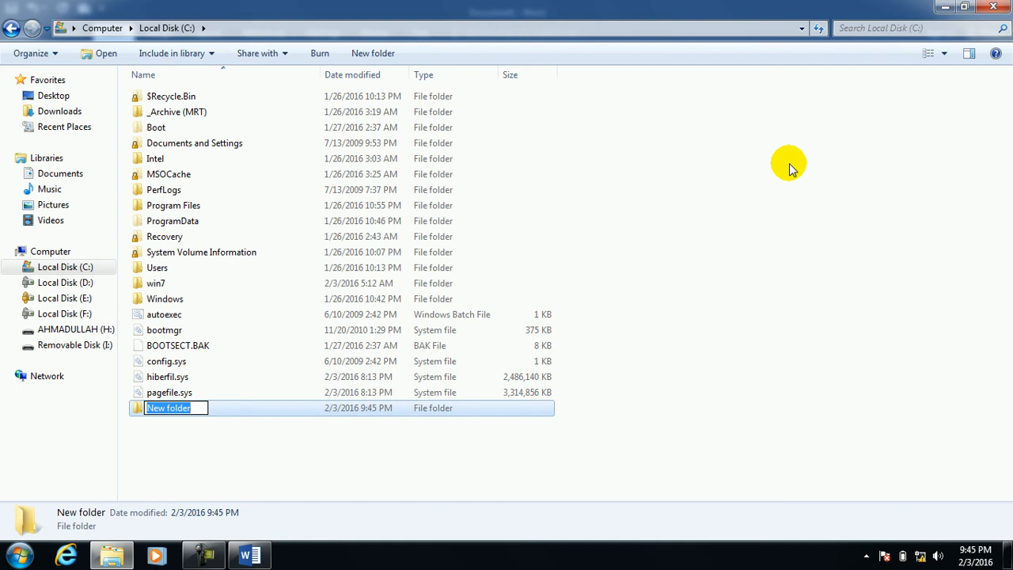
pyautogui.write('noote')
pyautogui.press('Return')
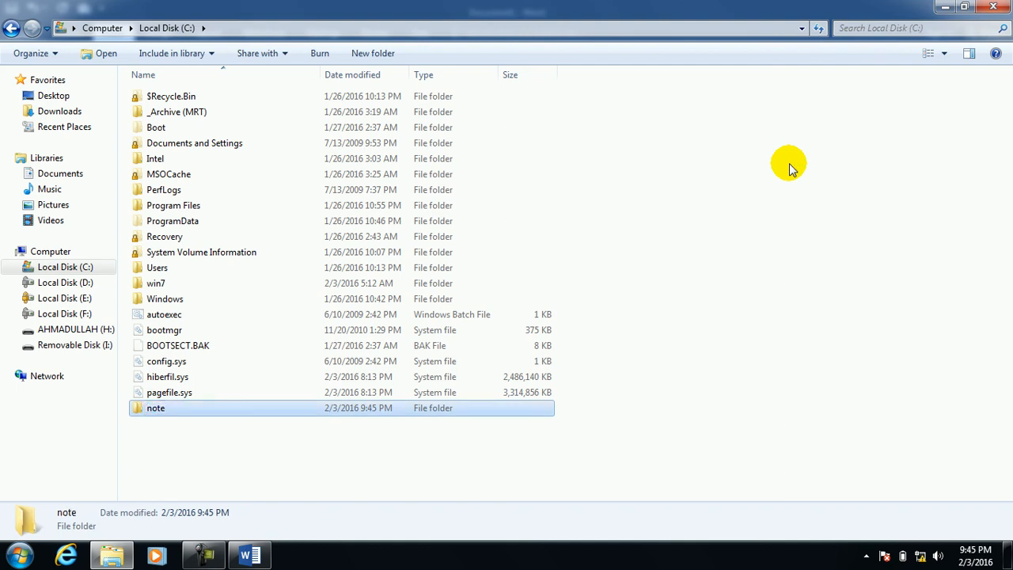
pyautogui.doubleClick(165, 414)
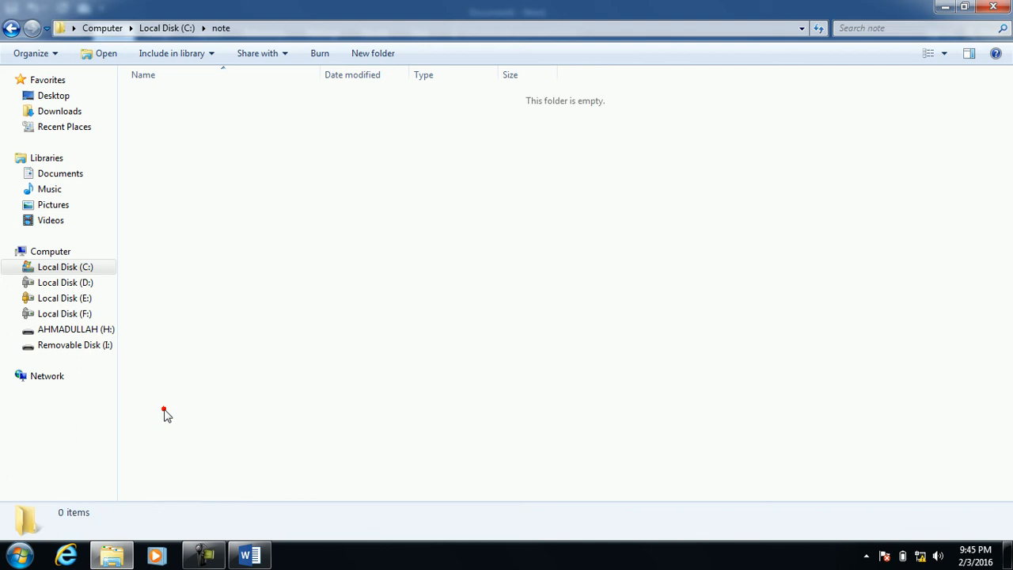
pyautogui.click(993, 7)
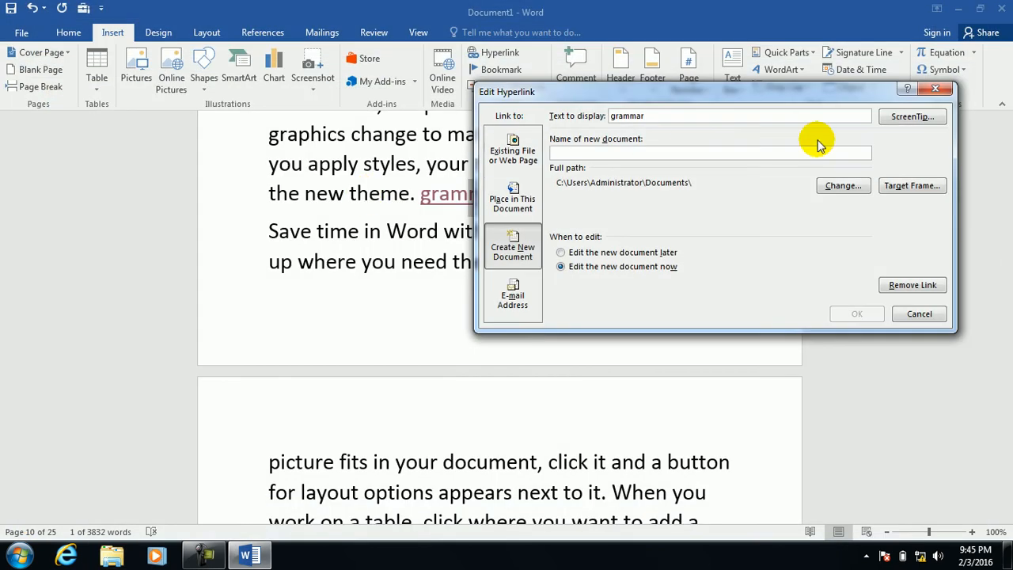
# Set the document's Hyperlink base to c:\note\ in Advanced Properties.
pyautogui.click(936, 87)
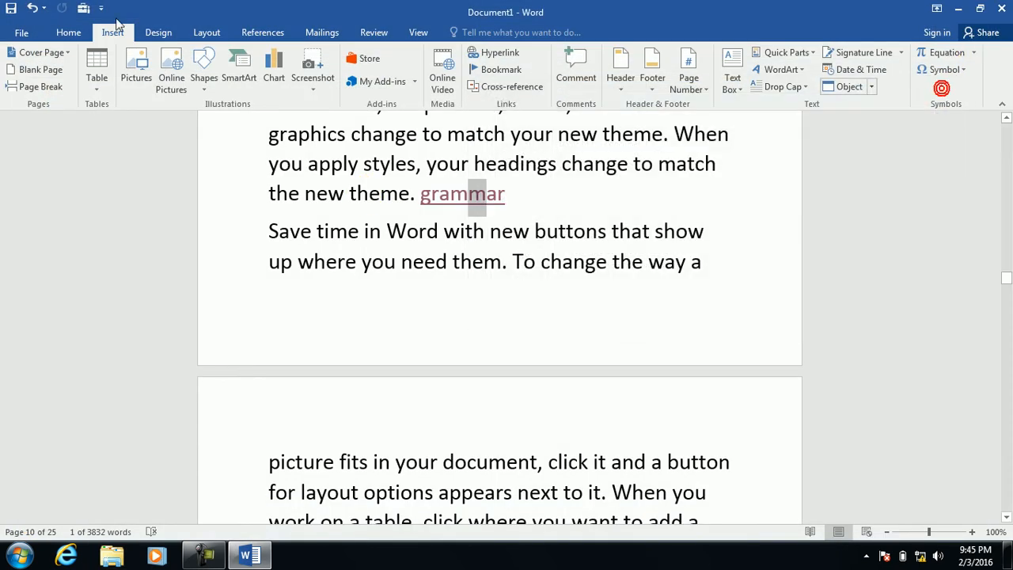
pyautogui.click(22, 33)
pyautogui.click(609, 114)
pyautogui.click(629, 140)
pyautogui.click(449, 356)
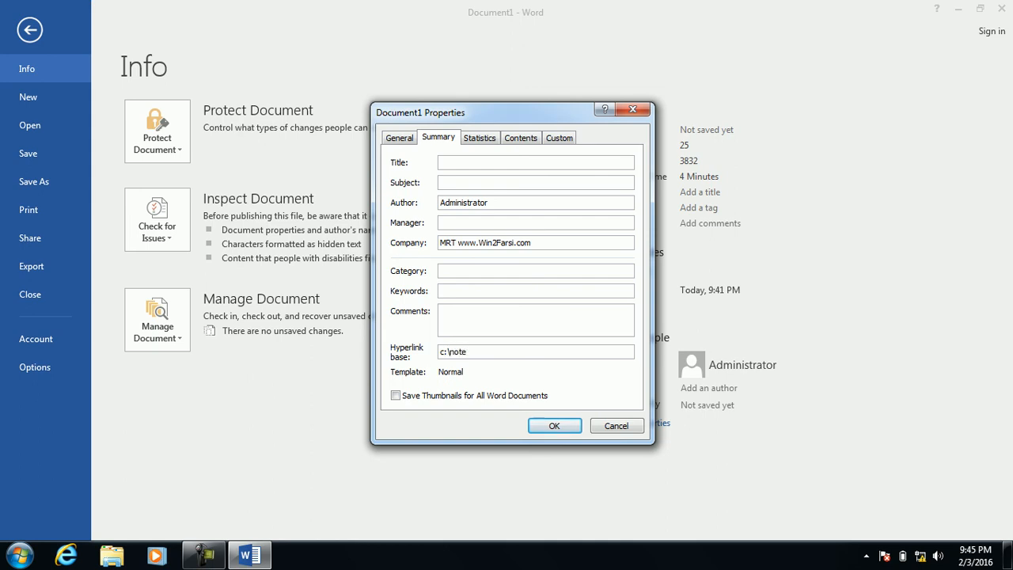
pyautogui.click(549, 425)
pyautogui.click(31, 28)
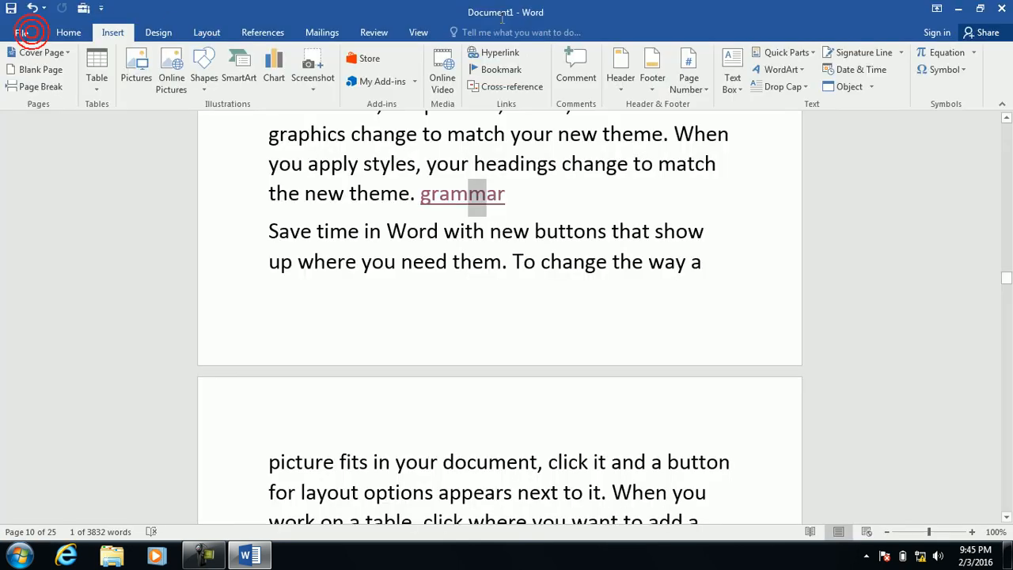
pyautogui.click(479, 51)
# Link grammar to a new document, firs chap in c:\note, set to edit later.
pyautogui.click(514, 247)
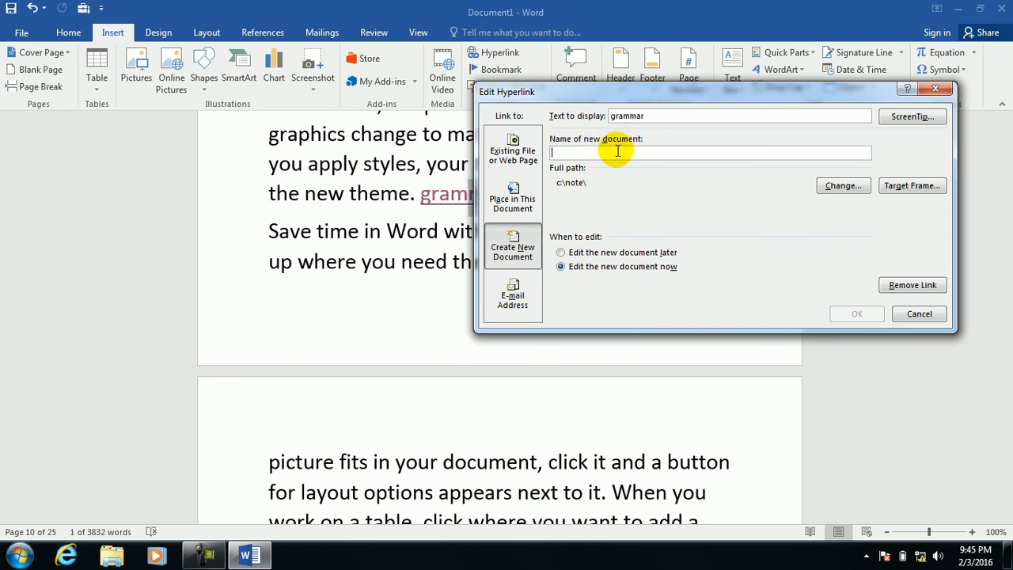
pyautogui.write('firs chap')
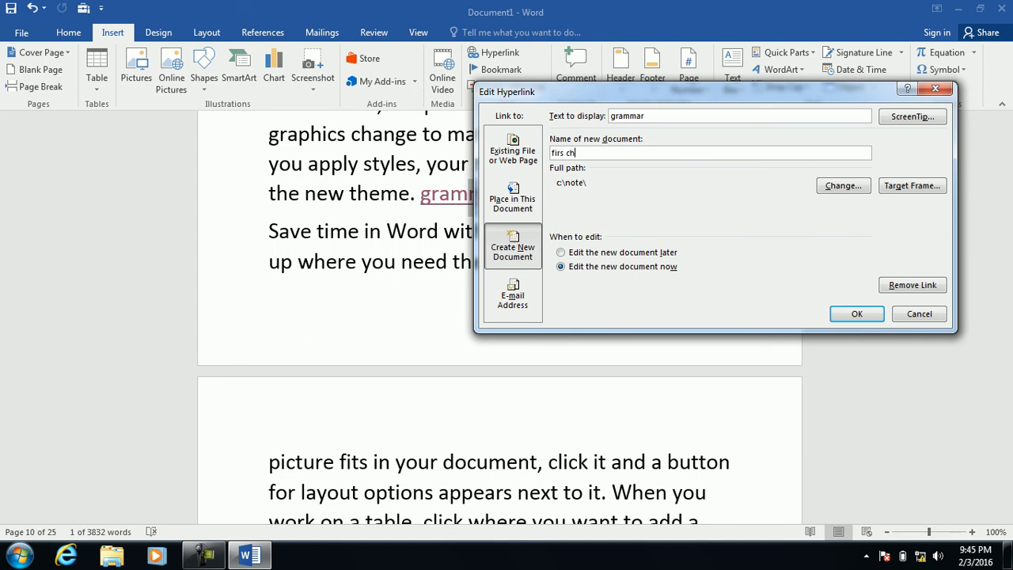
pyautogui.click(607, 253)
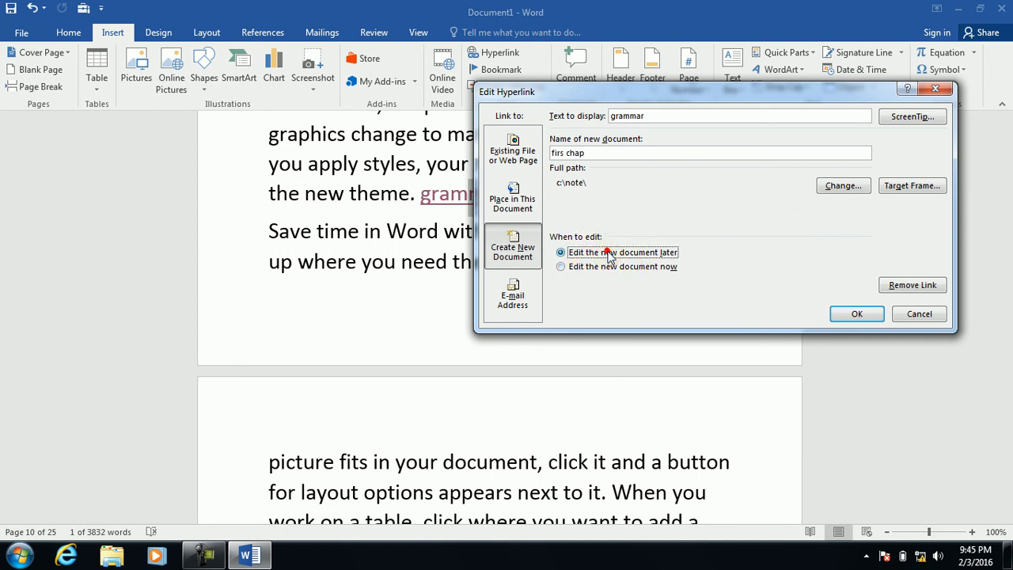
pyautogui.click(857, 313)
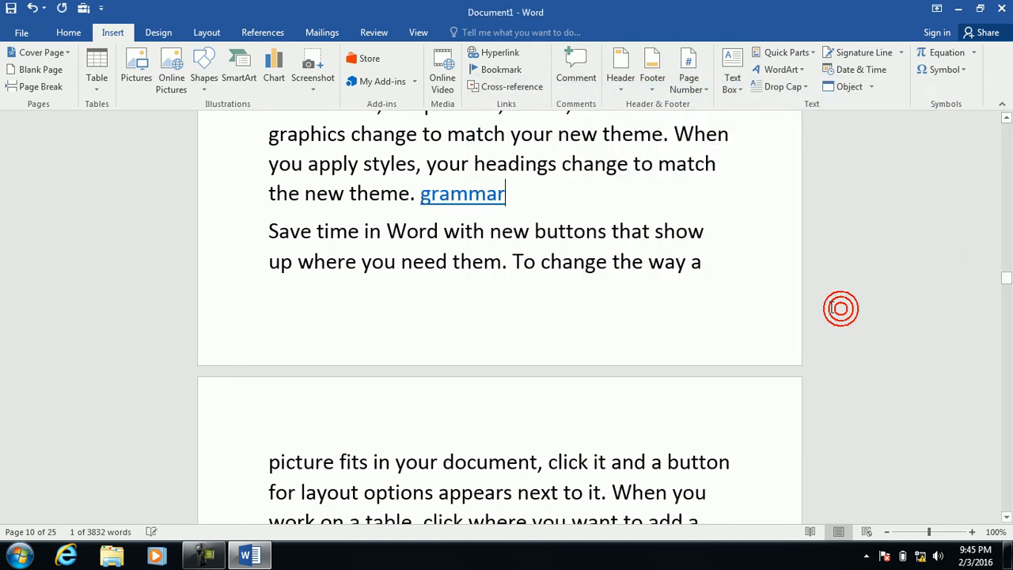
# Open firs chap via the link, type 'Sfrwe rwerwer wer', and save it on closing.
pyautogui.keyDown('ctrl'); pyautogui.click(462, 204); pyautogui.keyUp('ctrl')
pyautogui.click(543, 342)
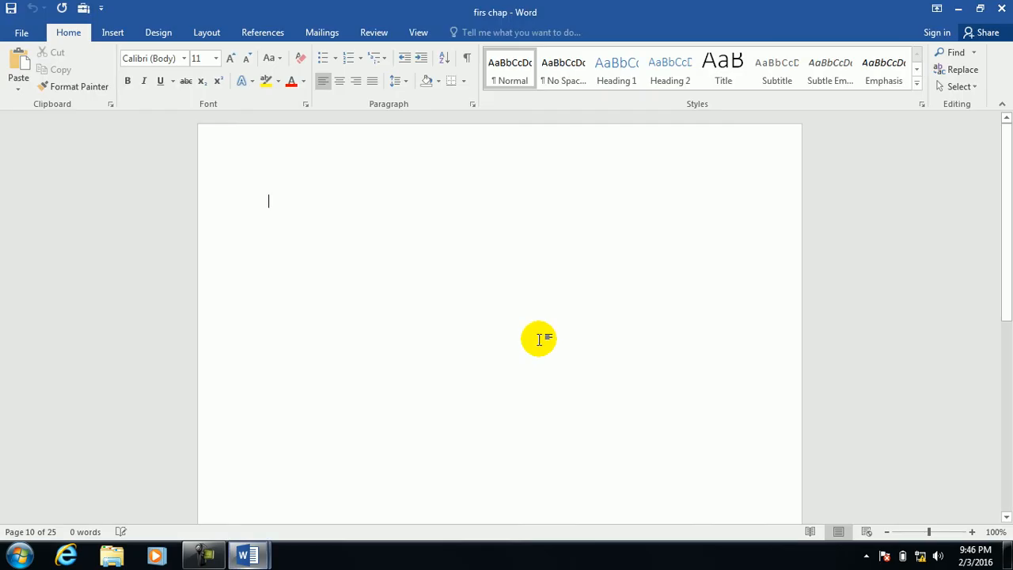
pyautogui.write('Sfrwe rwerwer wer')
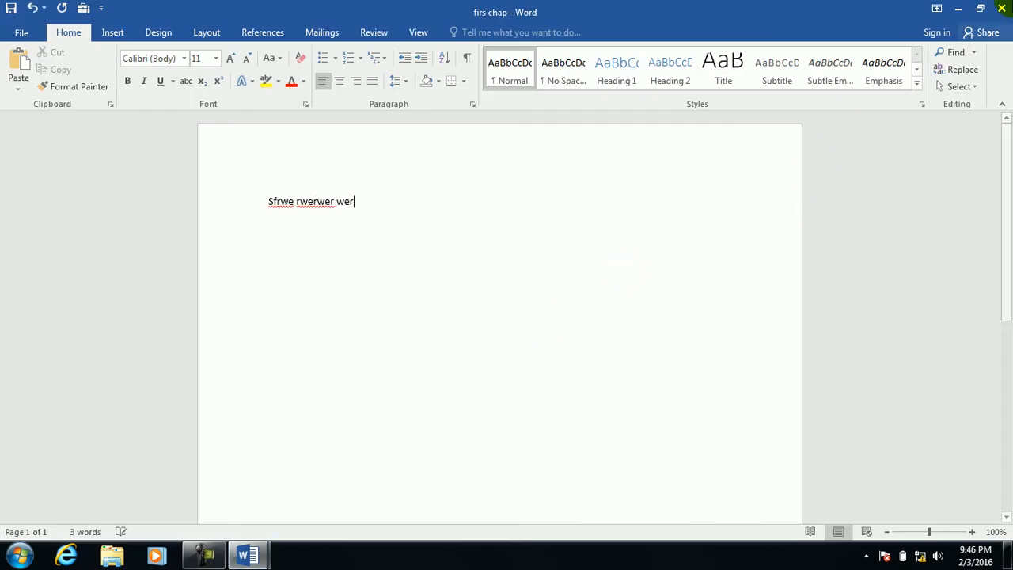
pyautogui.click(1001, 8)
pyautogui.click(445, 294)
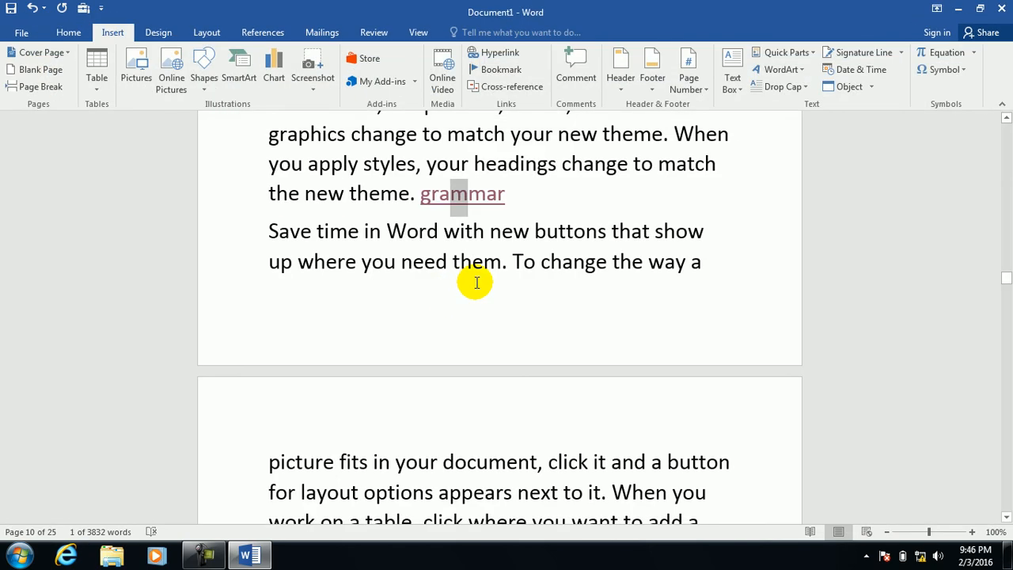
pyautogui.press('super+e')
pyautogui.doubleClick(236, 106)
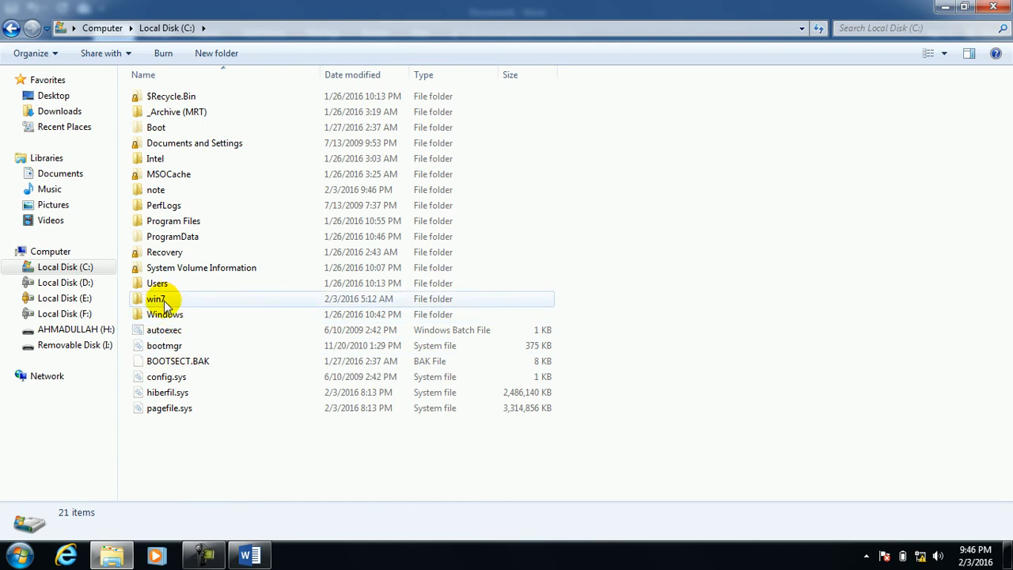
pyautogui.doubleClick(161, 190)
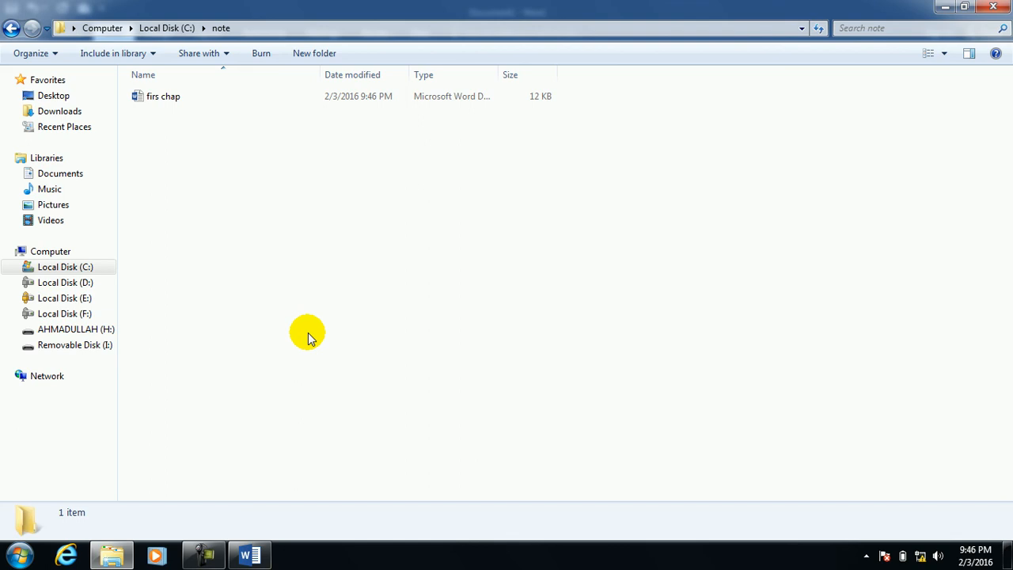
pyautogui.click(993, 6)
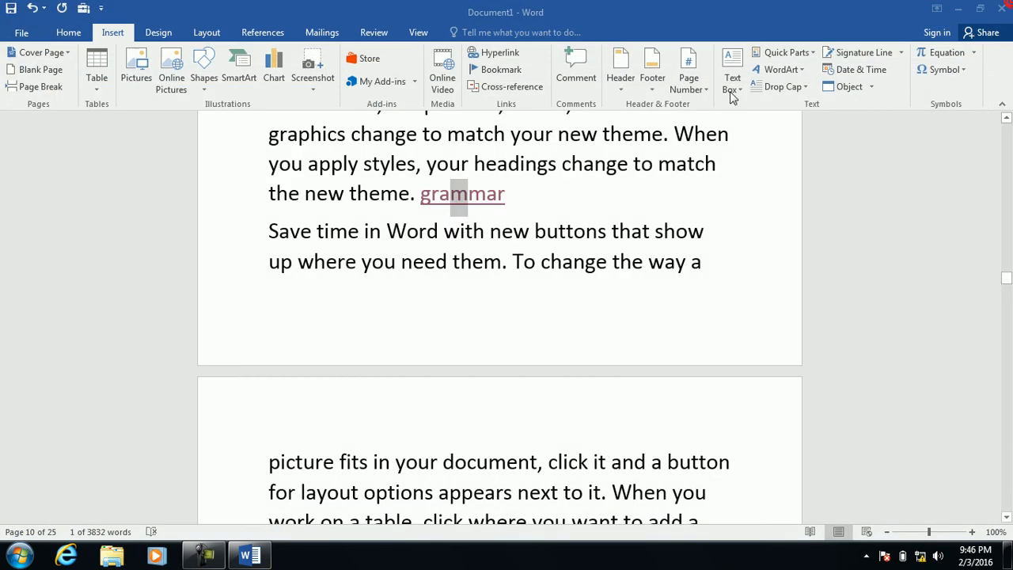
# Make 'your' on page 11 an e-mail hyperlink with the contact's name as text, their address, and subject 'salam'.
pyautogui.click(421, 491)
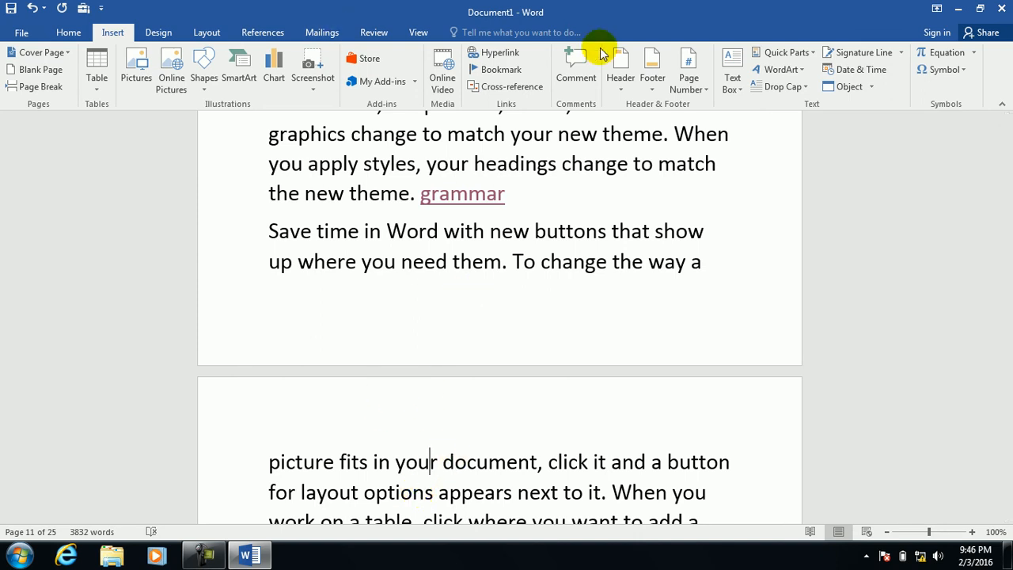
pyautogui.click(507, 59)
pyautogui.click(511, 247)
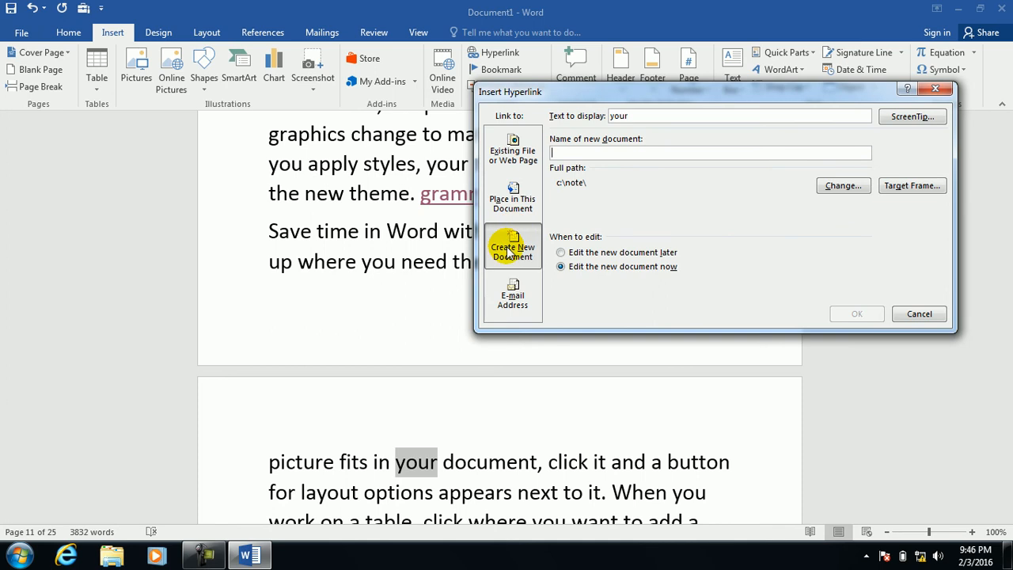
pyautogui.click(516, 299)
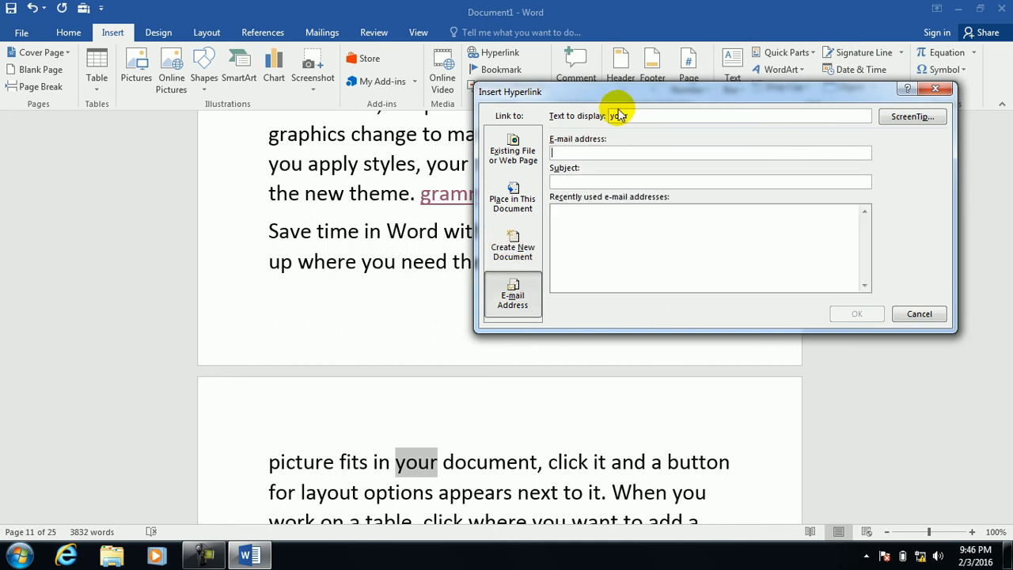
pyautogui.moveTo(640, 116); pyautogui.dragTo(582, 120)
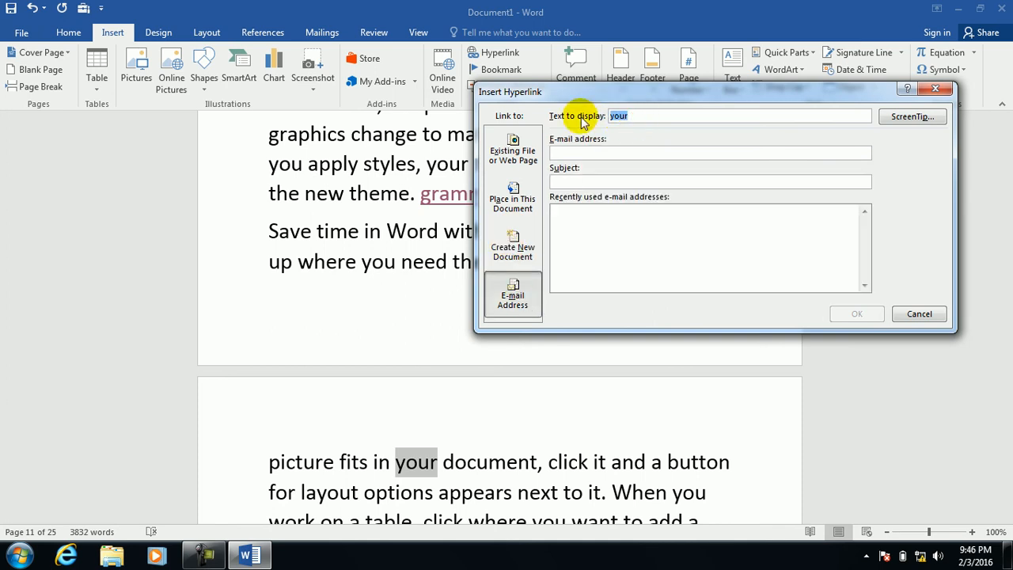
pyautogui.write('jan')
pyautogui.click(604, 151)
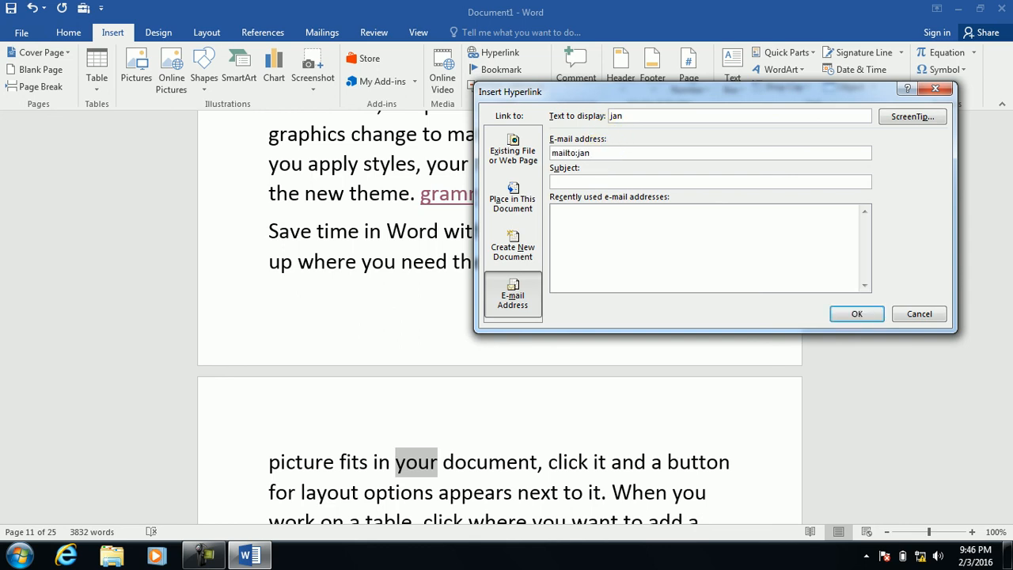
pyautogui.press('Tab')
pyautogui.write('salam')
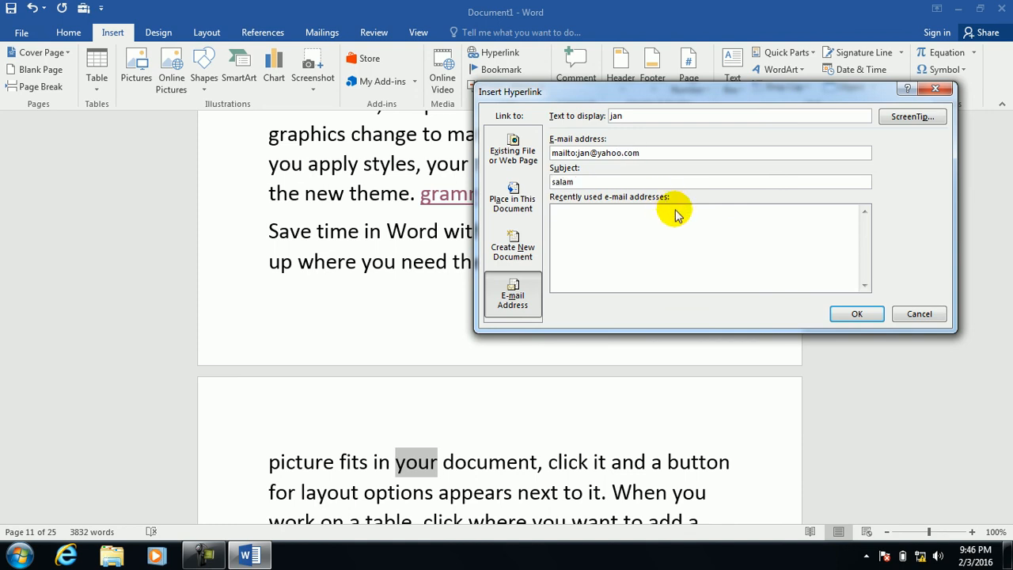
pyautogui.click(859, 313)
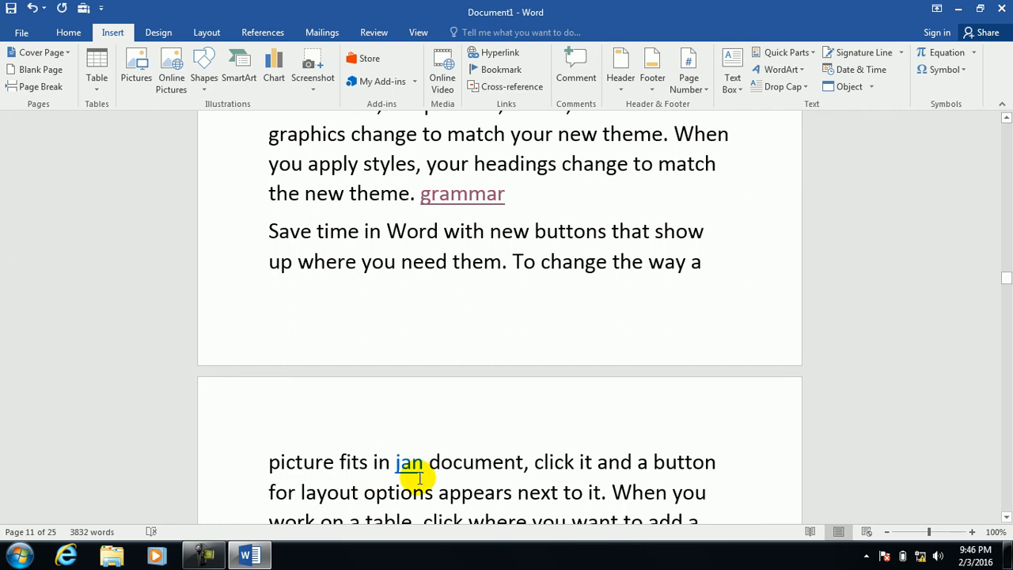
# Follow the e-mail link and set up Outlook to run without an e-mail account.
pyautogui.click(410, 462)
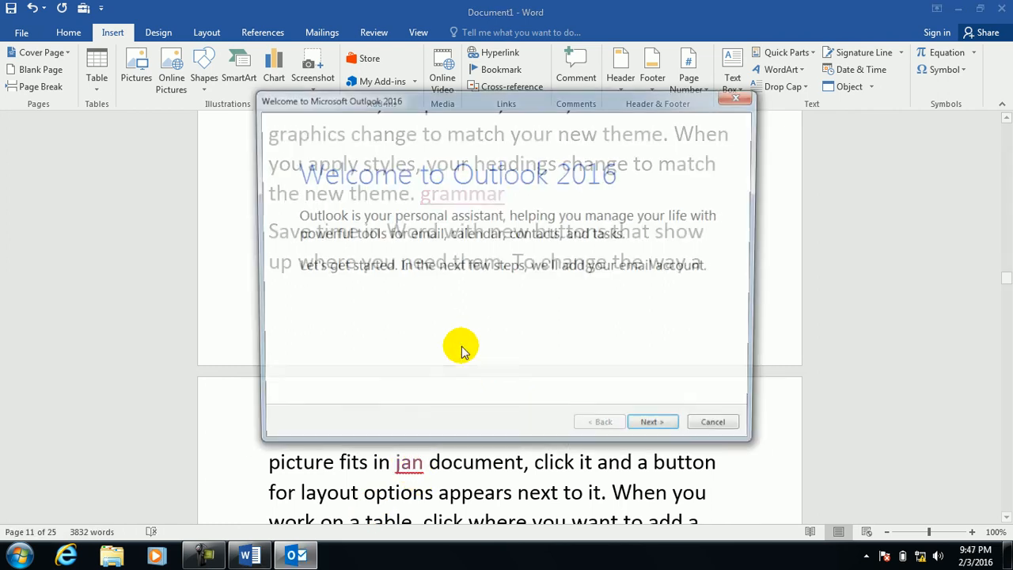
pyautogui.click(659, 430)
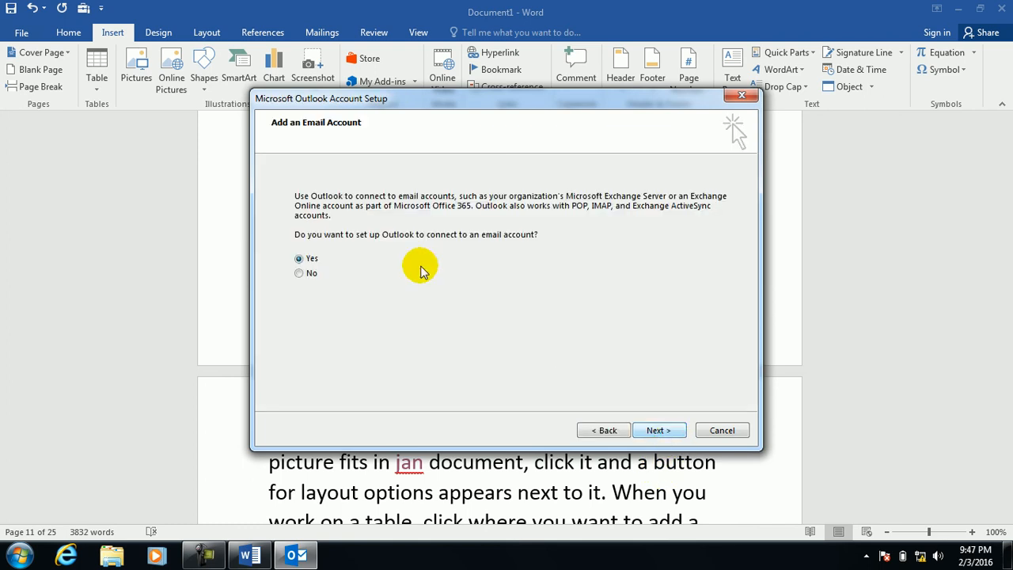
pyautogui.click(300, 273)
pyautogui.click(667, 431)
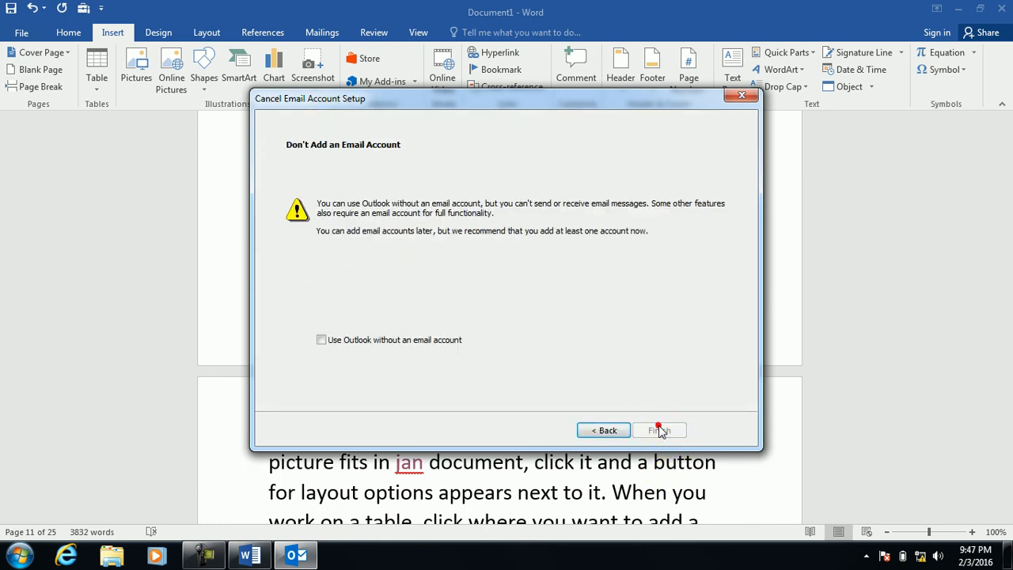
pyautogui.click(382, 337)
pyautogui.click(645, 427)
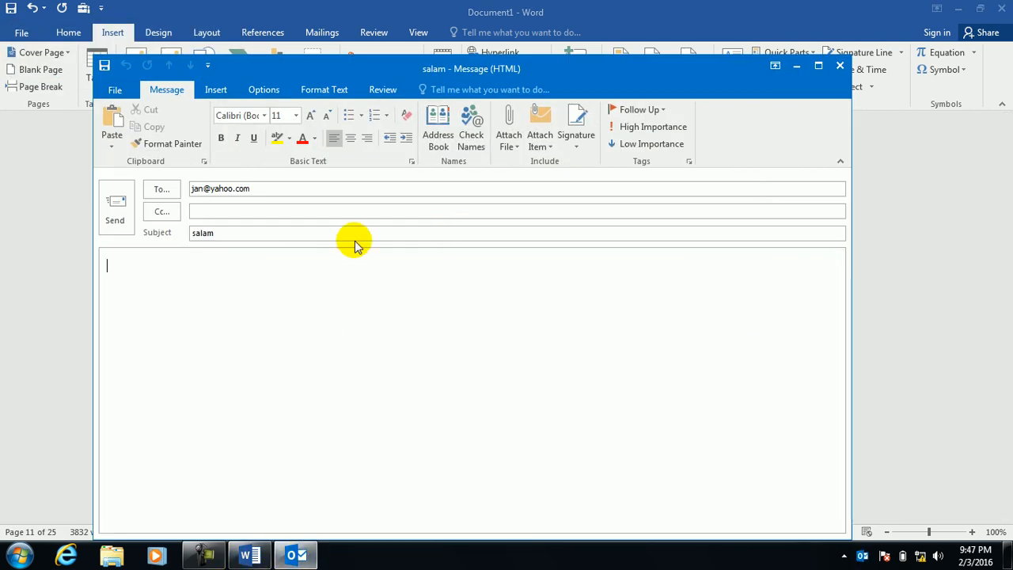
# Type 'Rt wewerwer' in the message body, then close the draft without saving it.
pyautogui.click(240, 301)
pyautogui.write('Rt wewerwer')
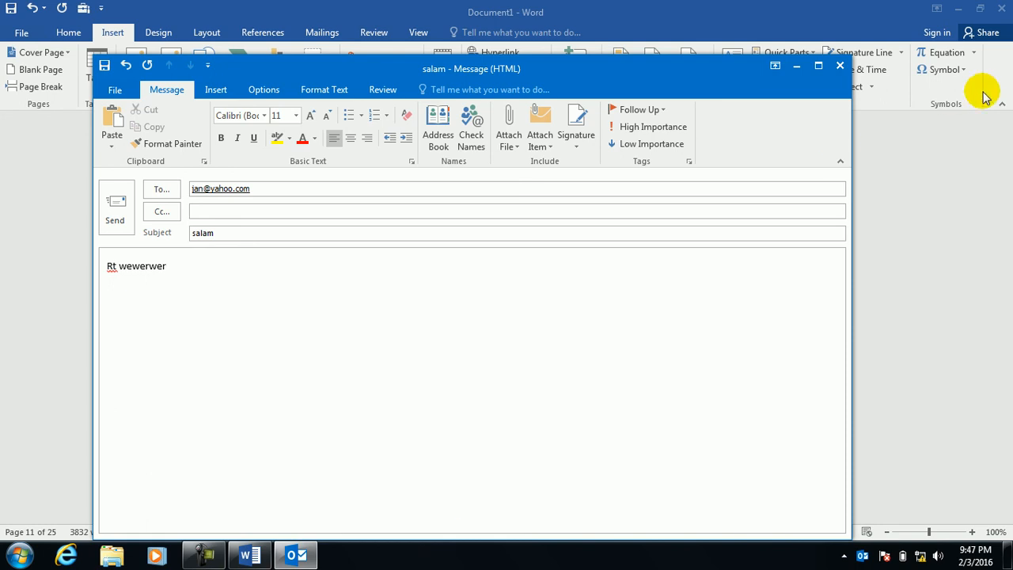
pyautogui.click(840, 65)
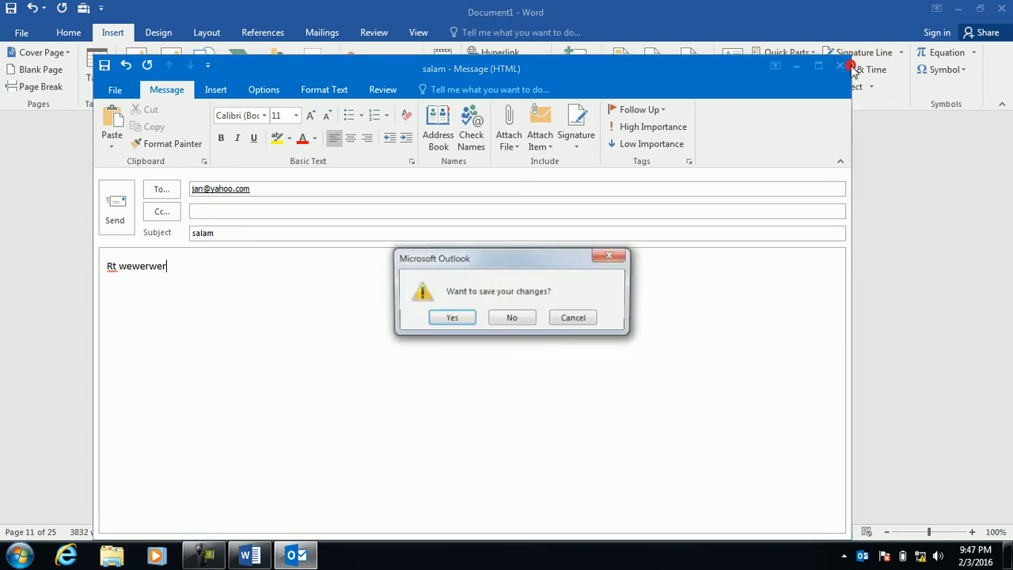
pyautogui.click(516, 317)
pyautogui.click(447, 301)
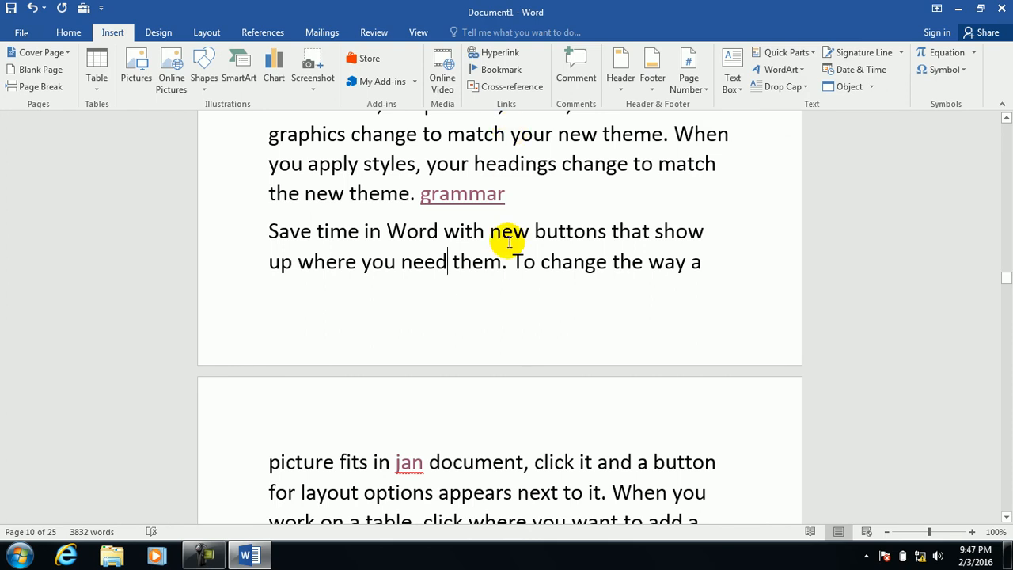
# Reopen and cancel the Insert Hyperlink dialog, scroll to the top, and close Document1.
pyautogui.click(506, 55)
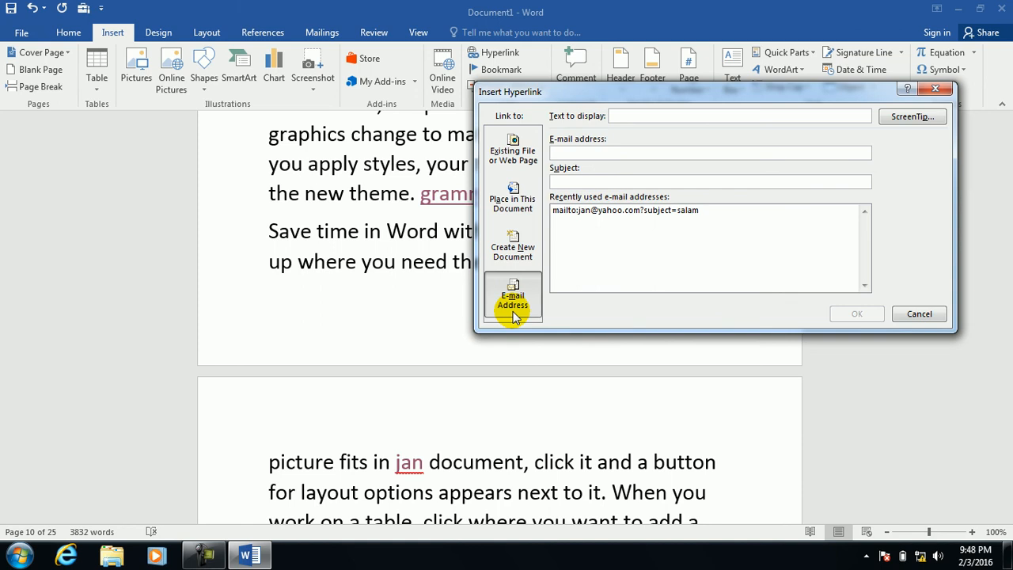
pyautogui.click(944, 85)
pyautogui.click(934, 88)
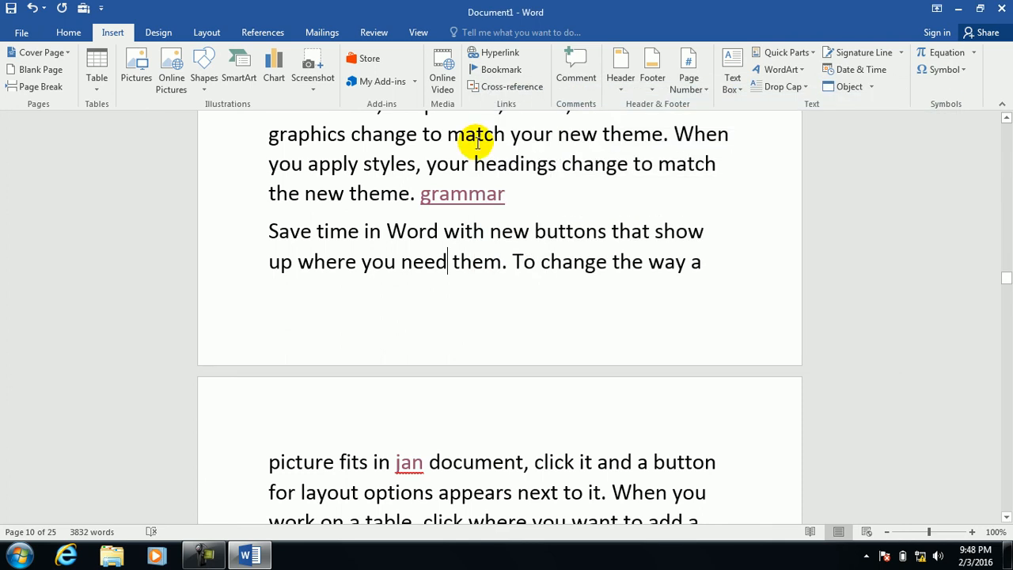
pyautogui.moveTo(1004, 281); pyautogui.dragTo(1009, 91)
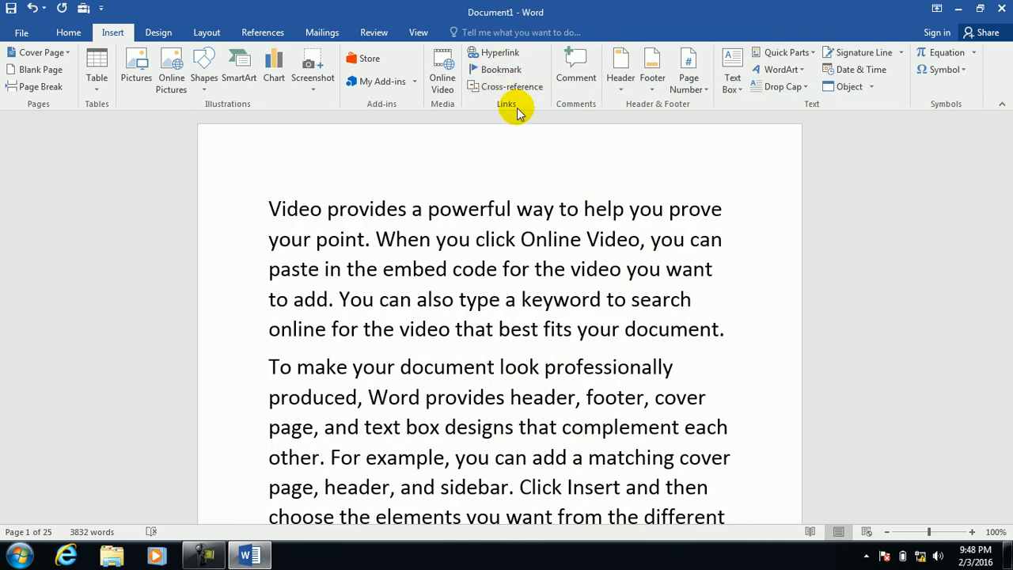
pyautogui.click(1002, 8)
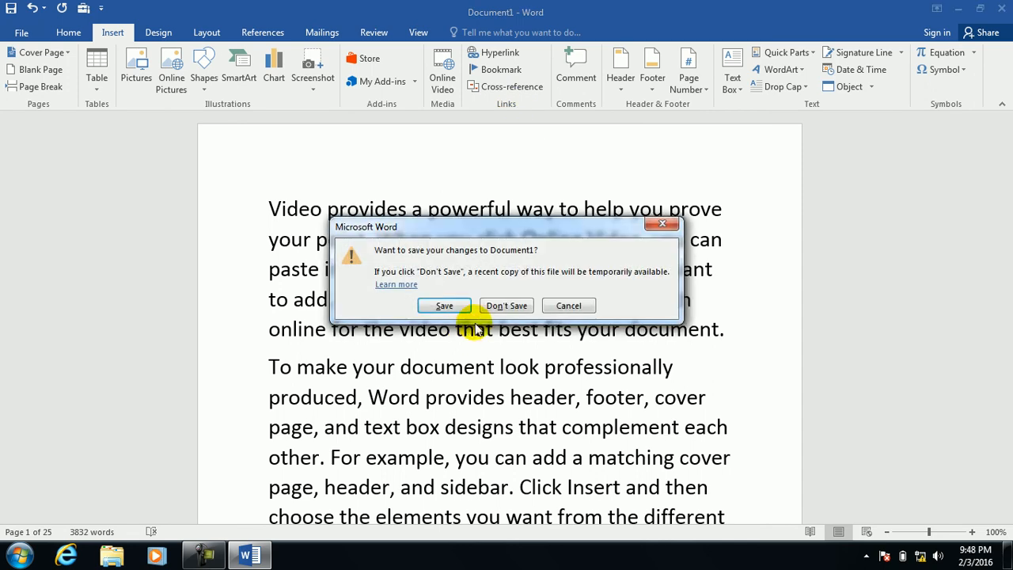